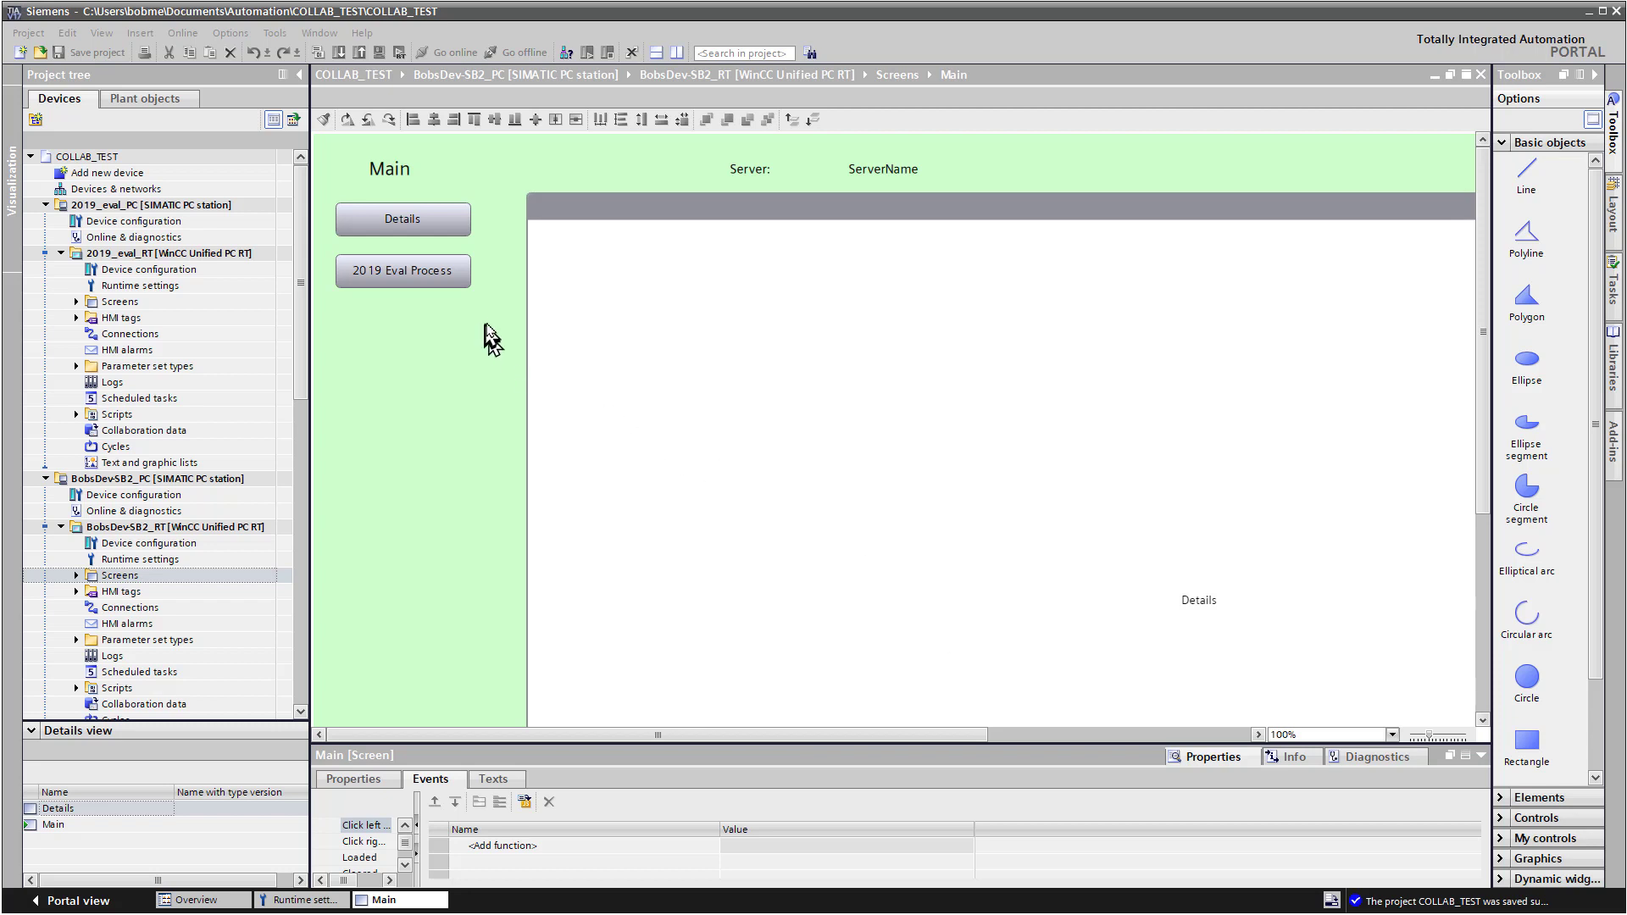
Bring the TIA Portal project window into focus and show the Help menu options
left_click(363, 38)
left_click(363, 38)
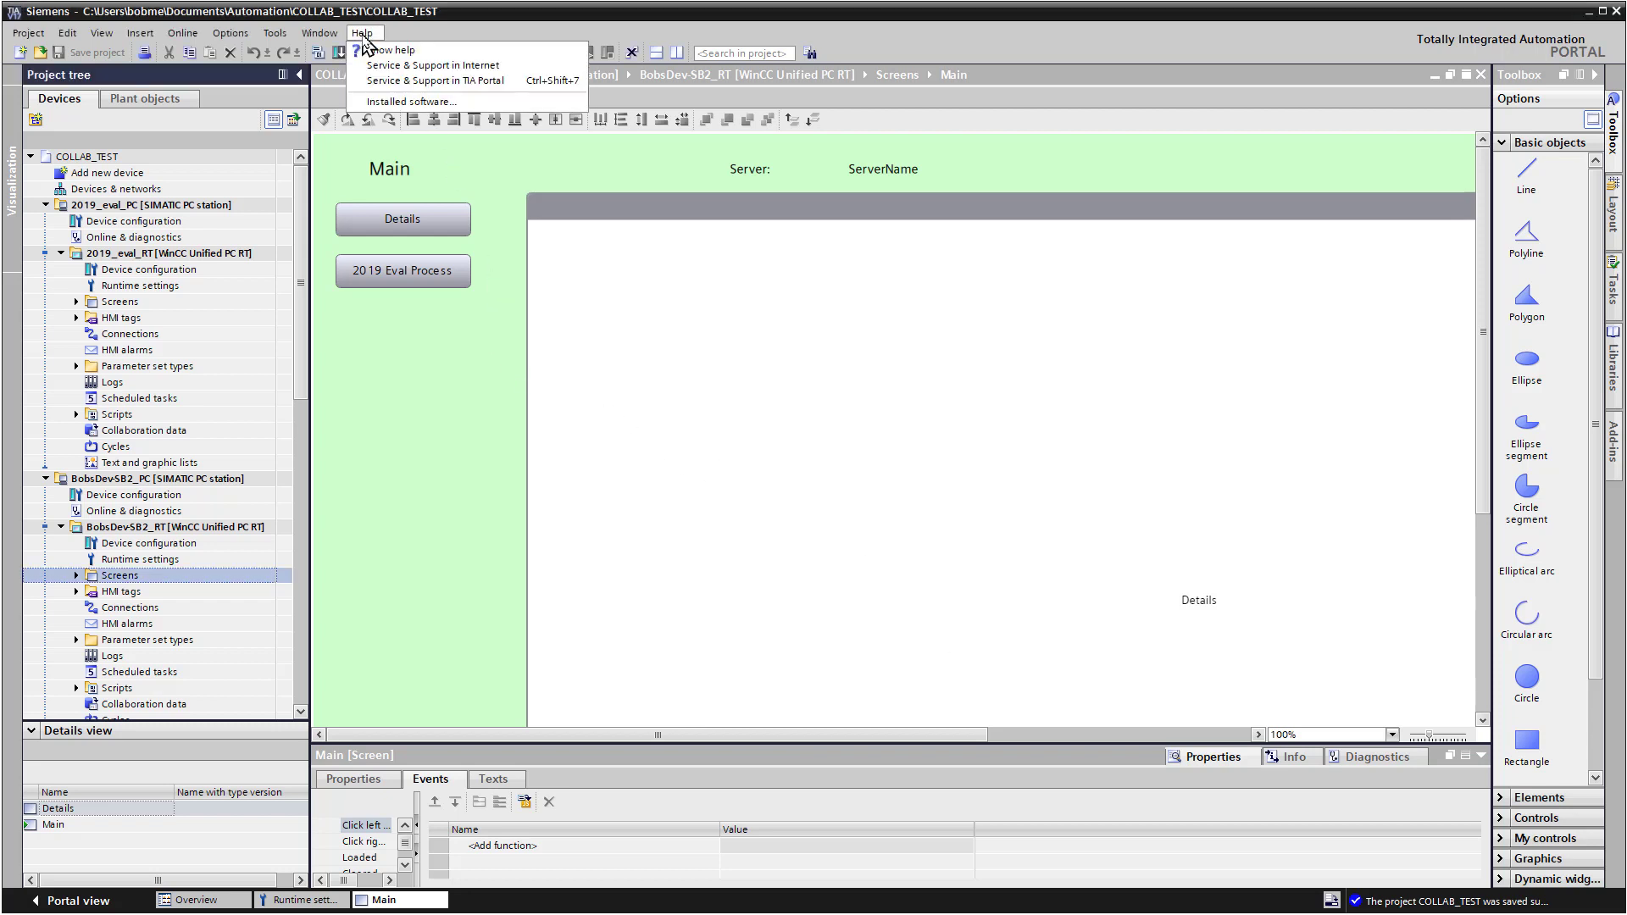
Open the TIA Portal help and read the Configuring remote access Overview (RT Unified) topic
left_click(379, 52)
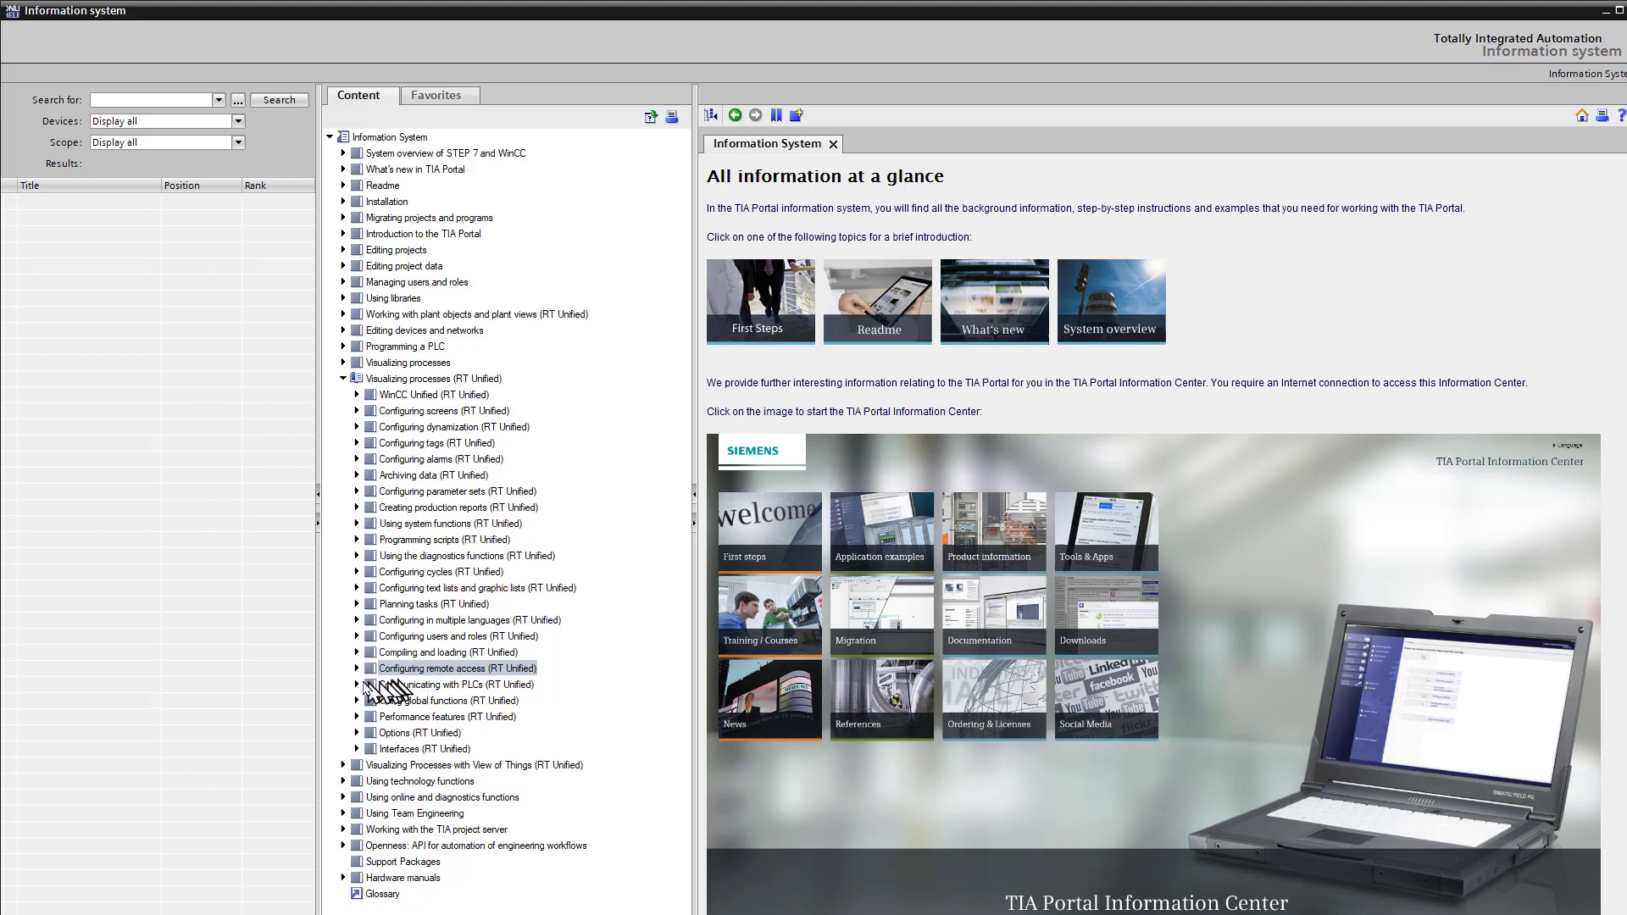
left_click(357, 668)
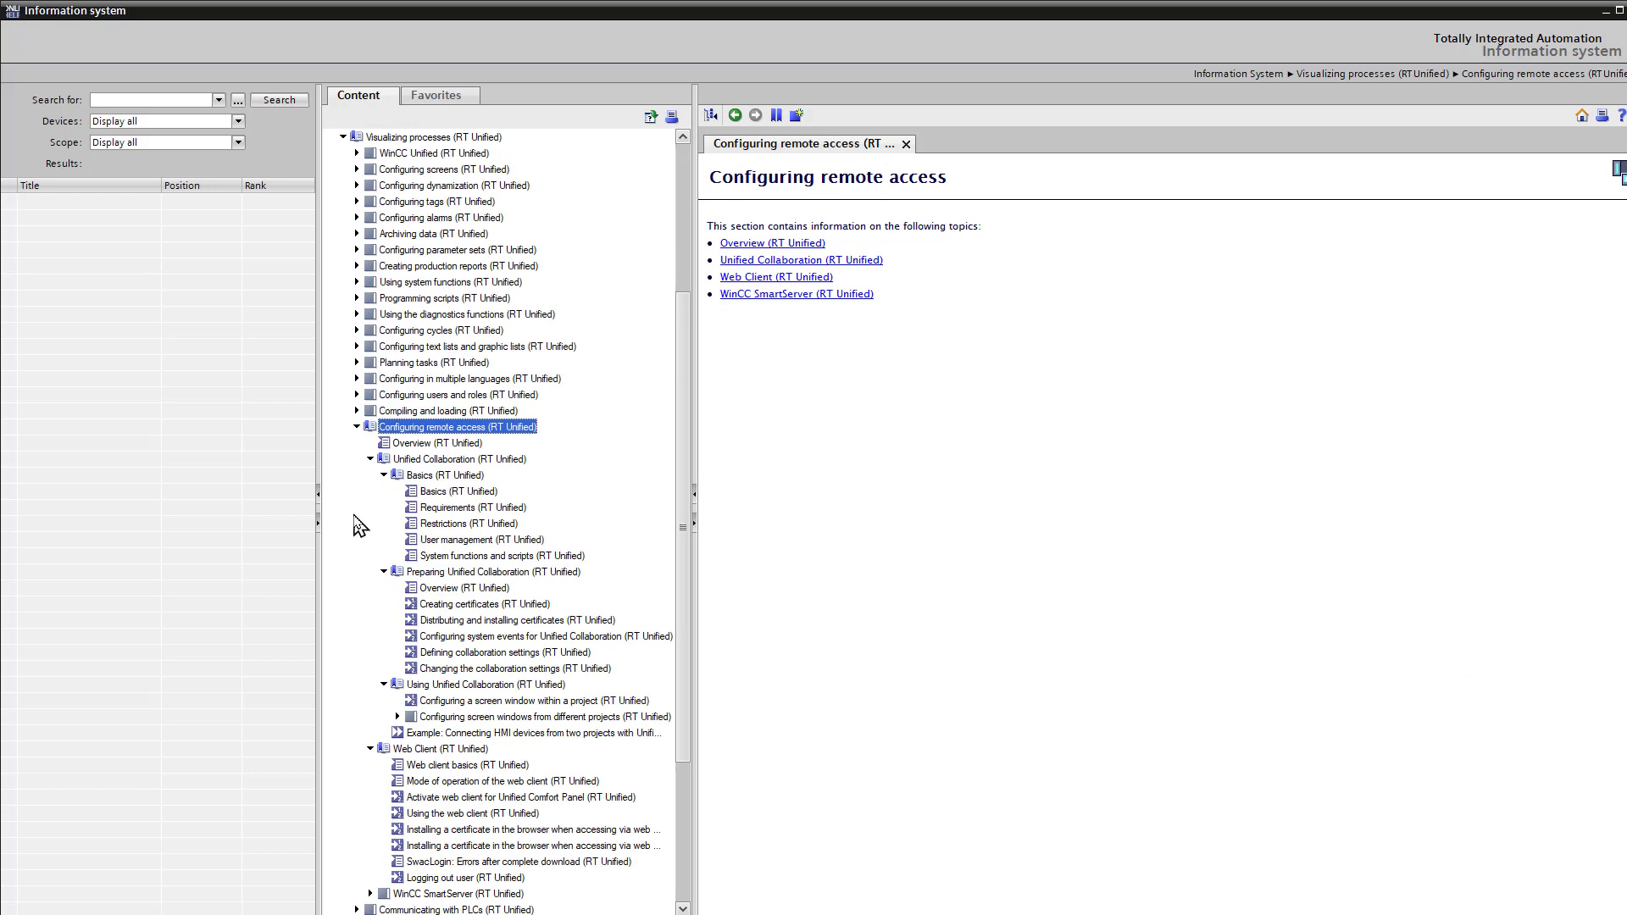
left_click(424, 444)
left_click(426, 444)
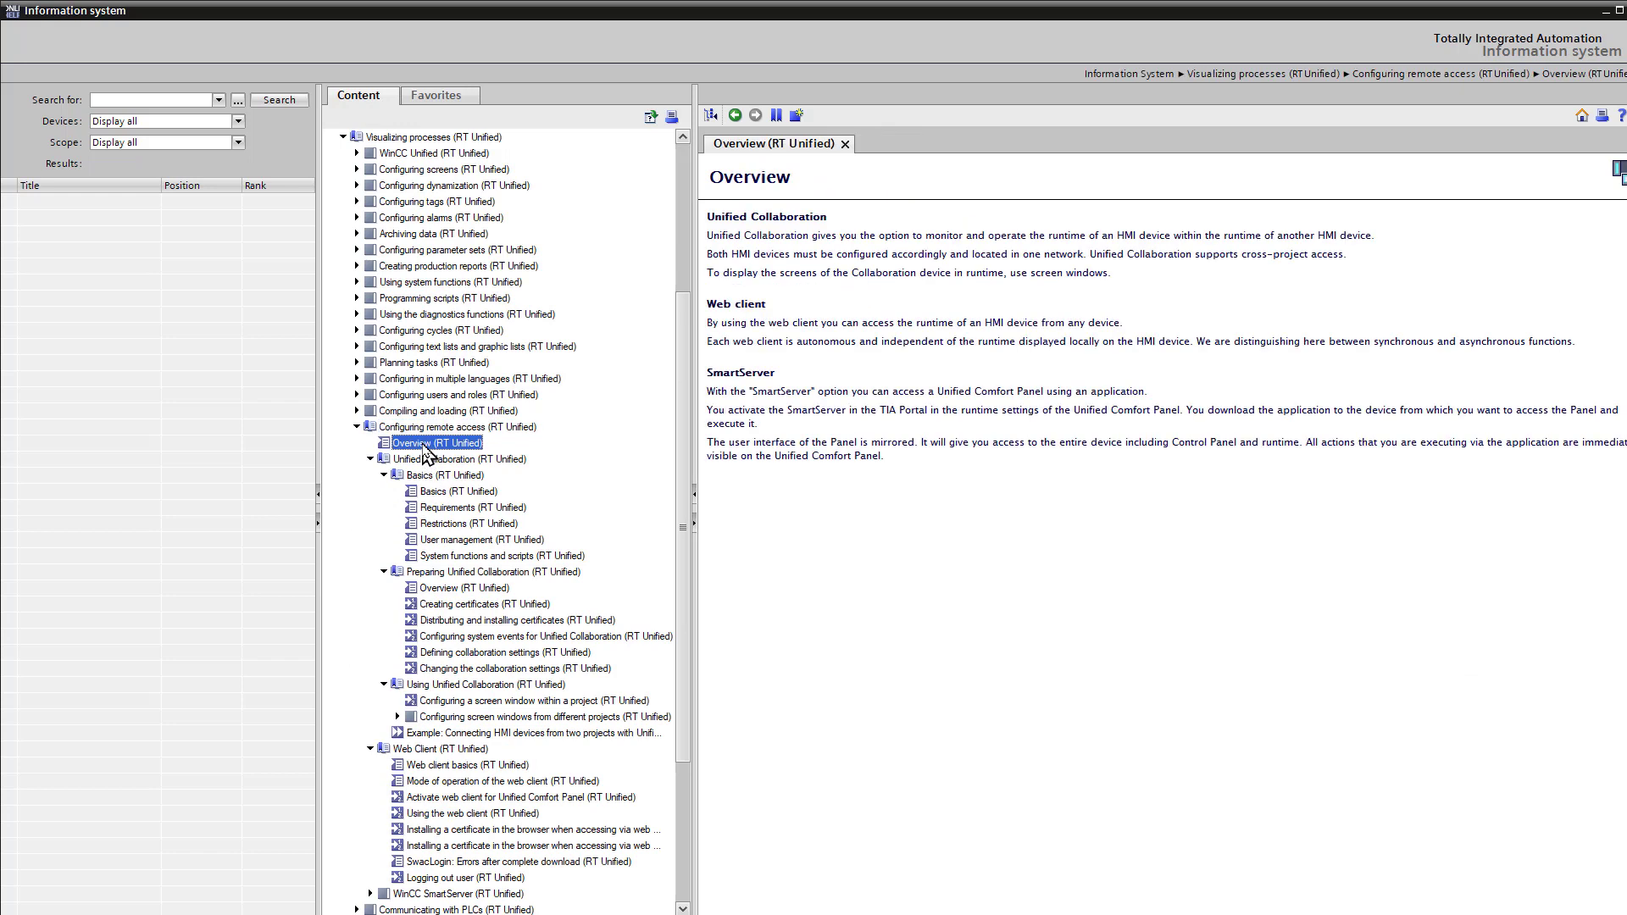
Browse Unified Collaboration's Basics, Requirements and System functions topics to Creating certificates
left_click(445, 460)
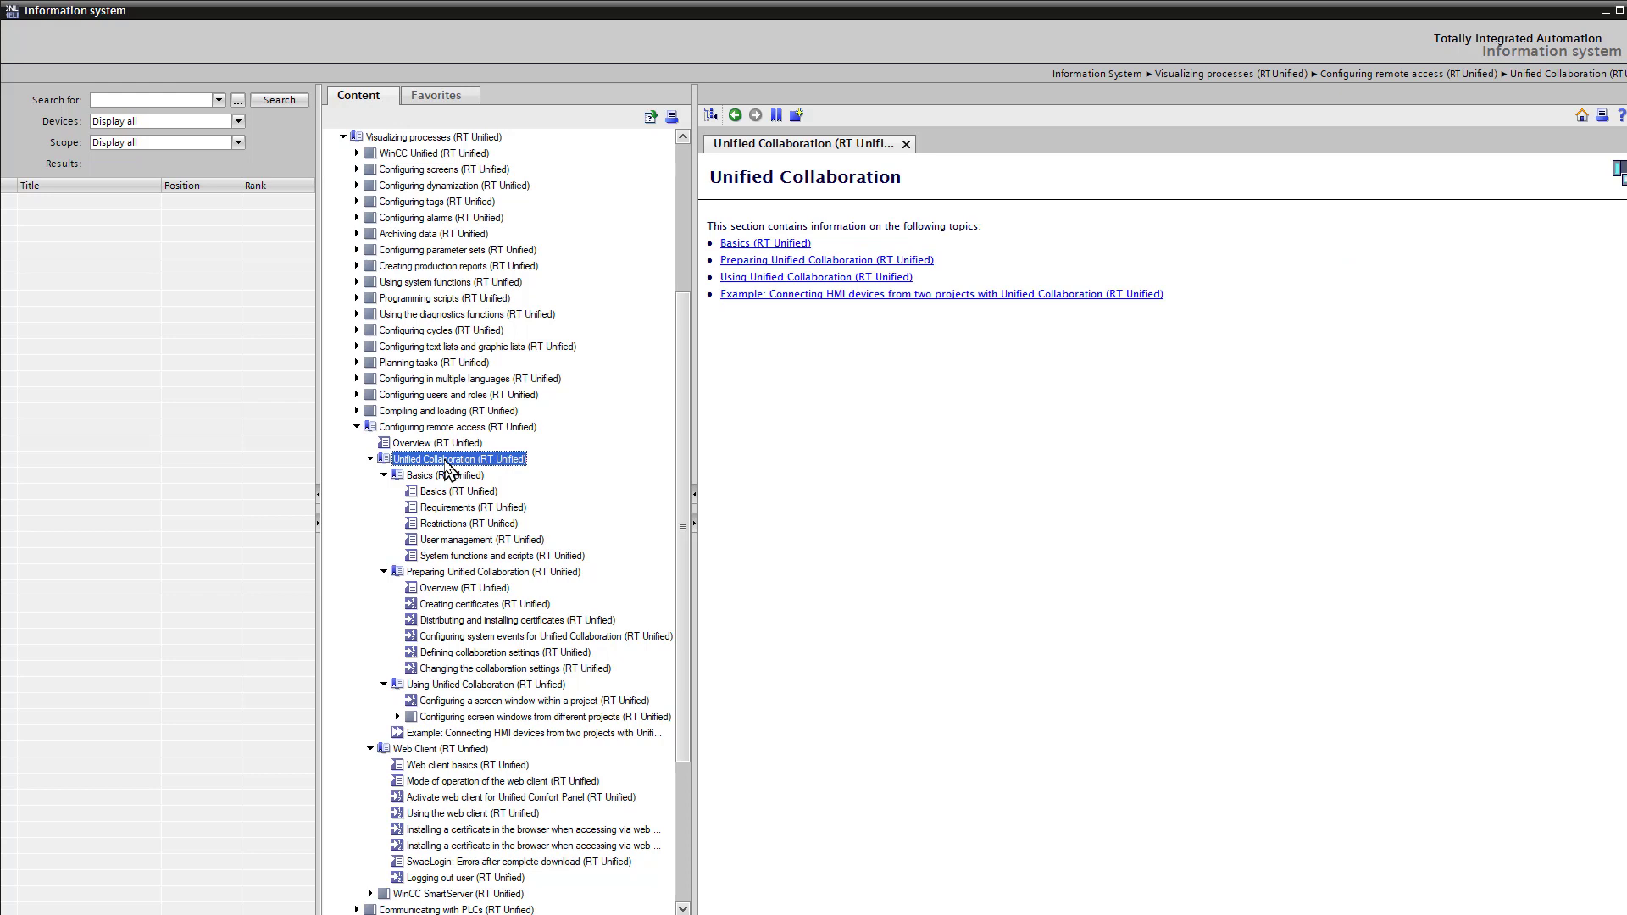
left_click(449, 476)
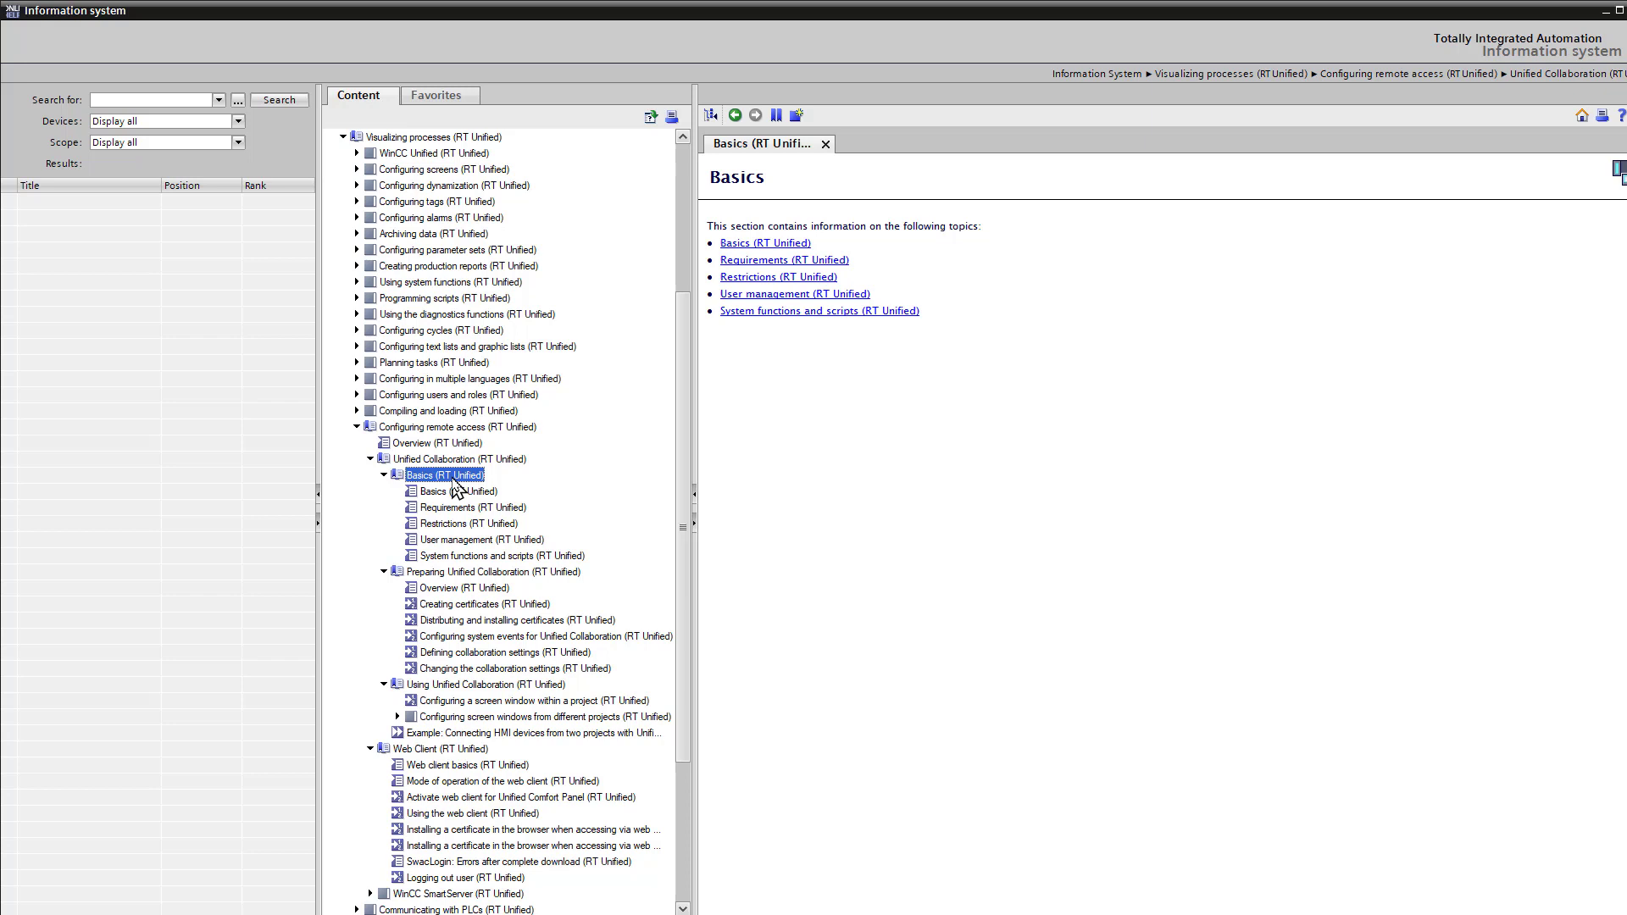
left_click(472, 508)
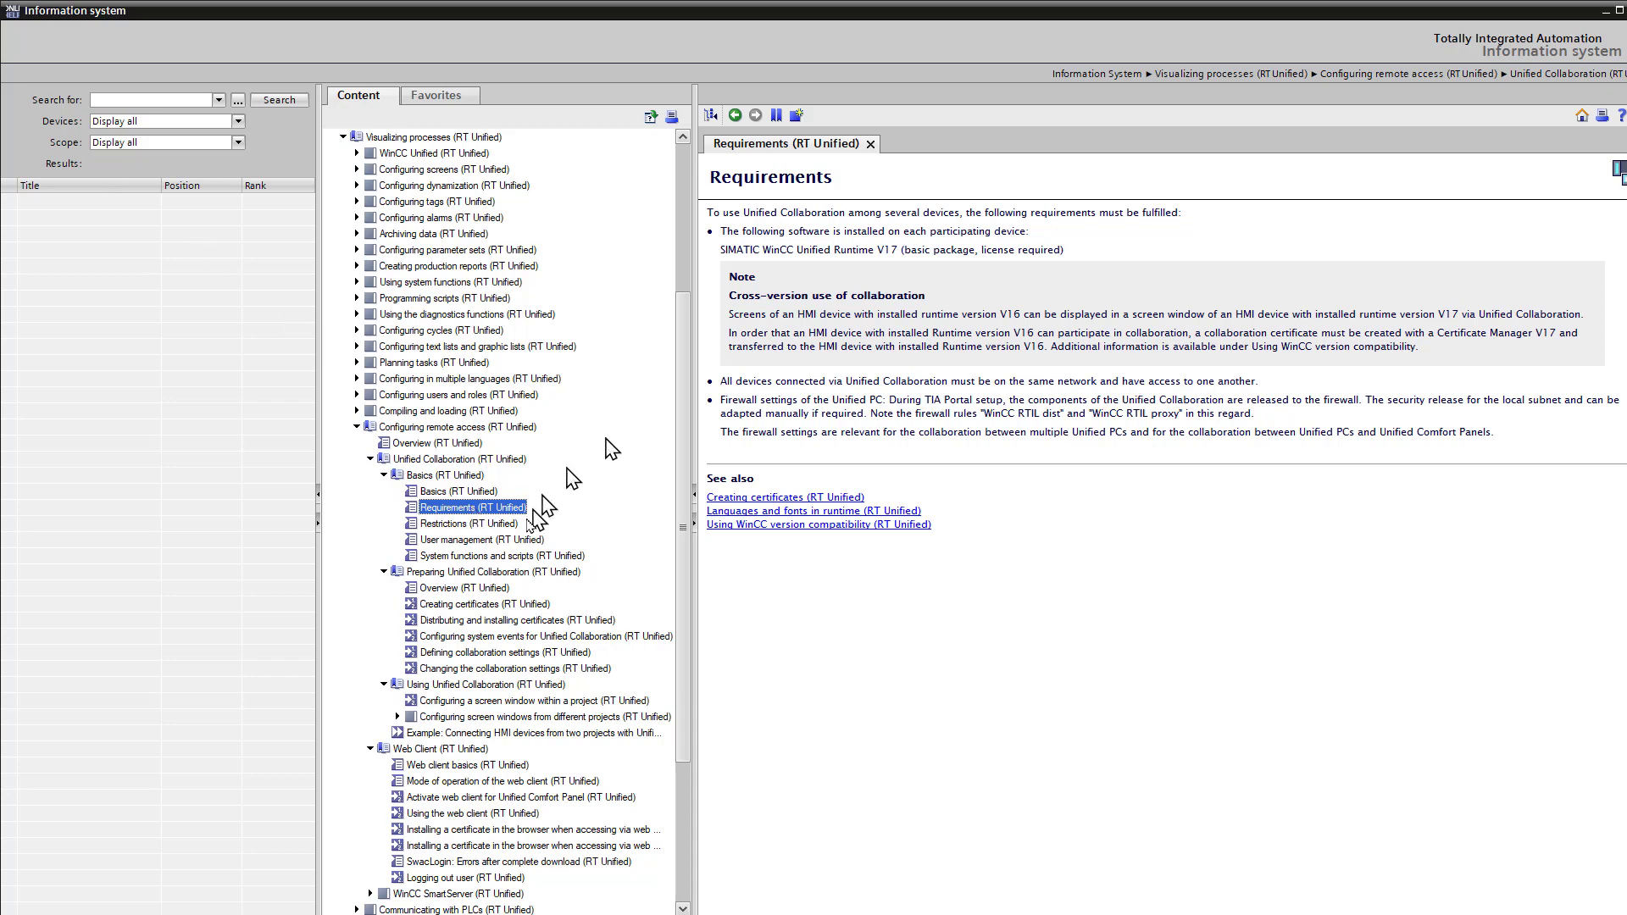
left_click(524, 556)
scroll(945, 601, "down", 2)
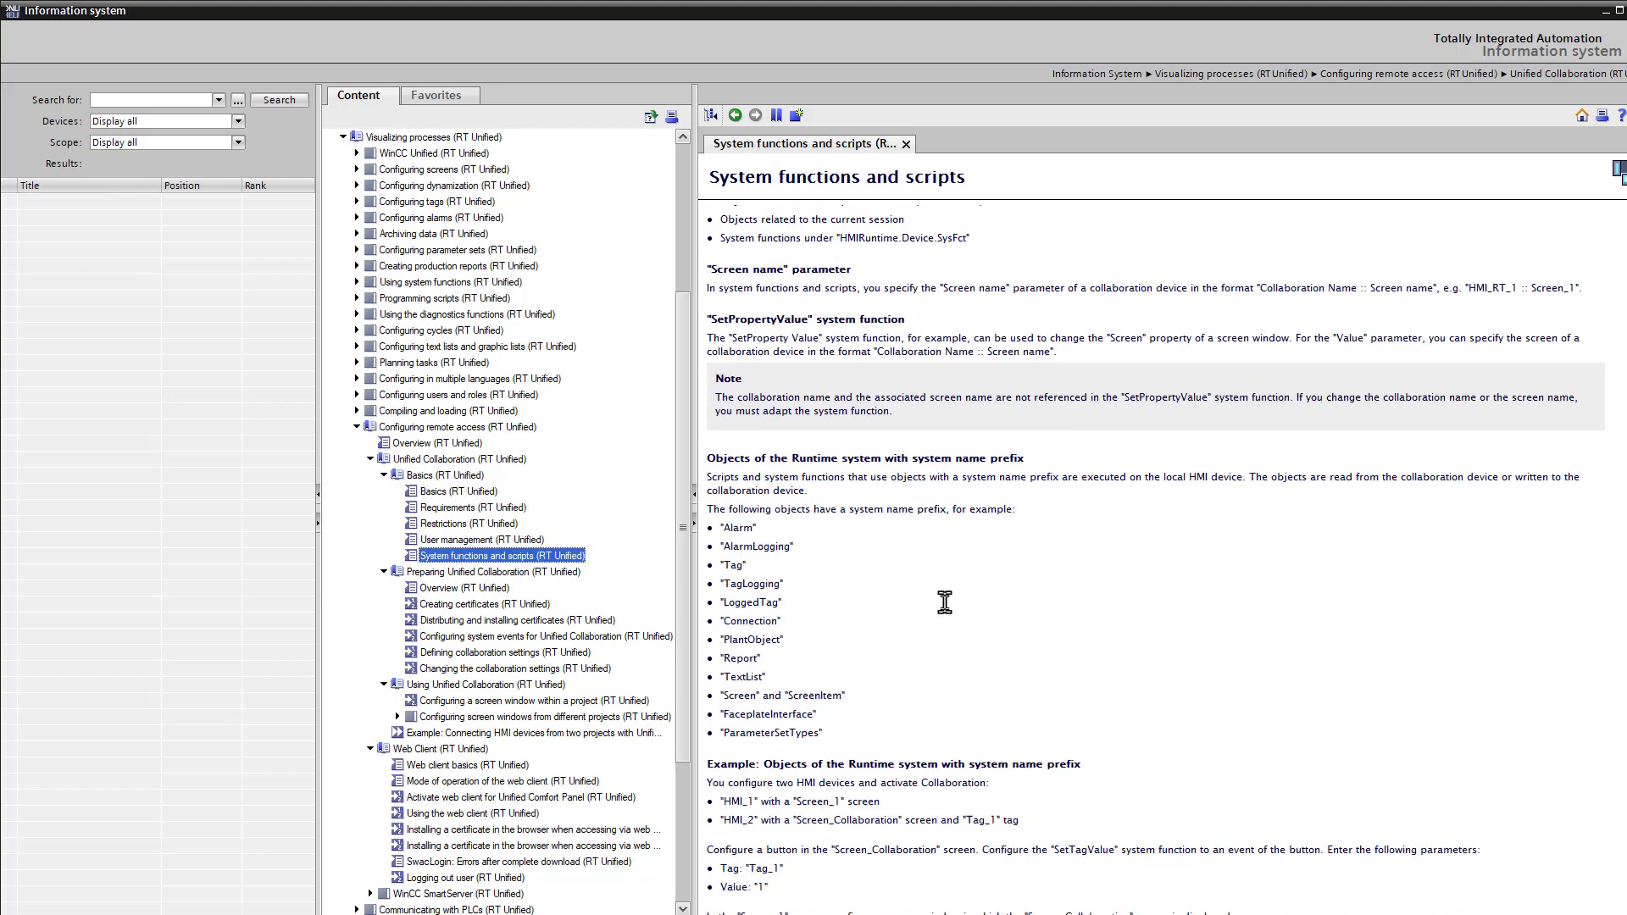
scroll(945, 602, "down", 6)
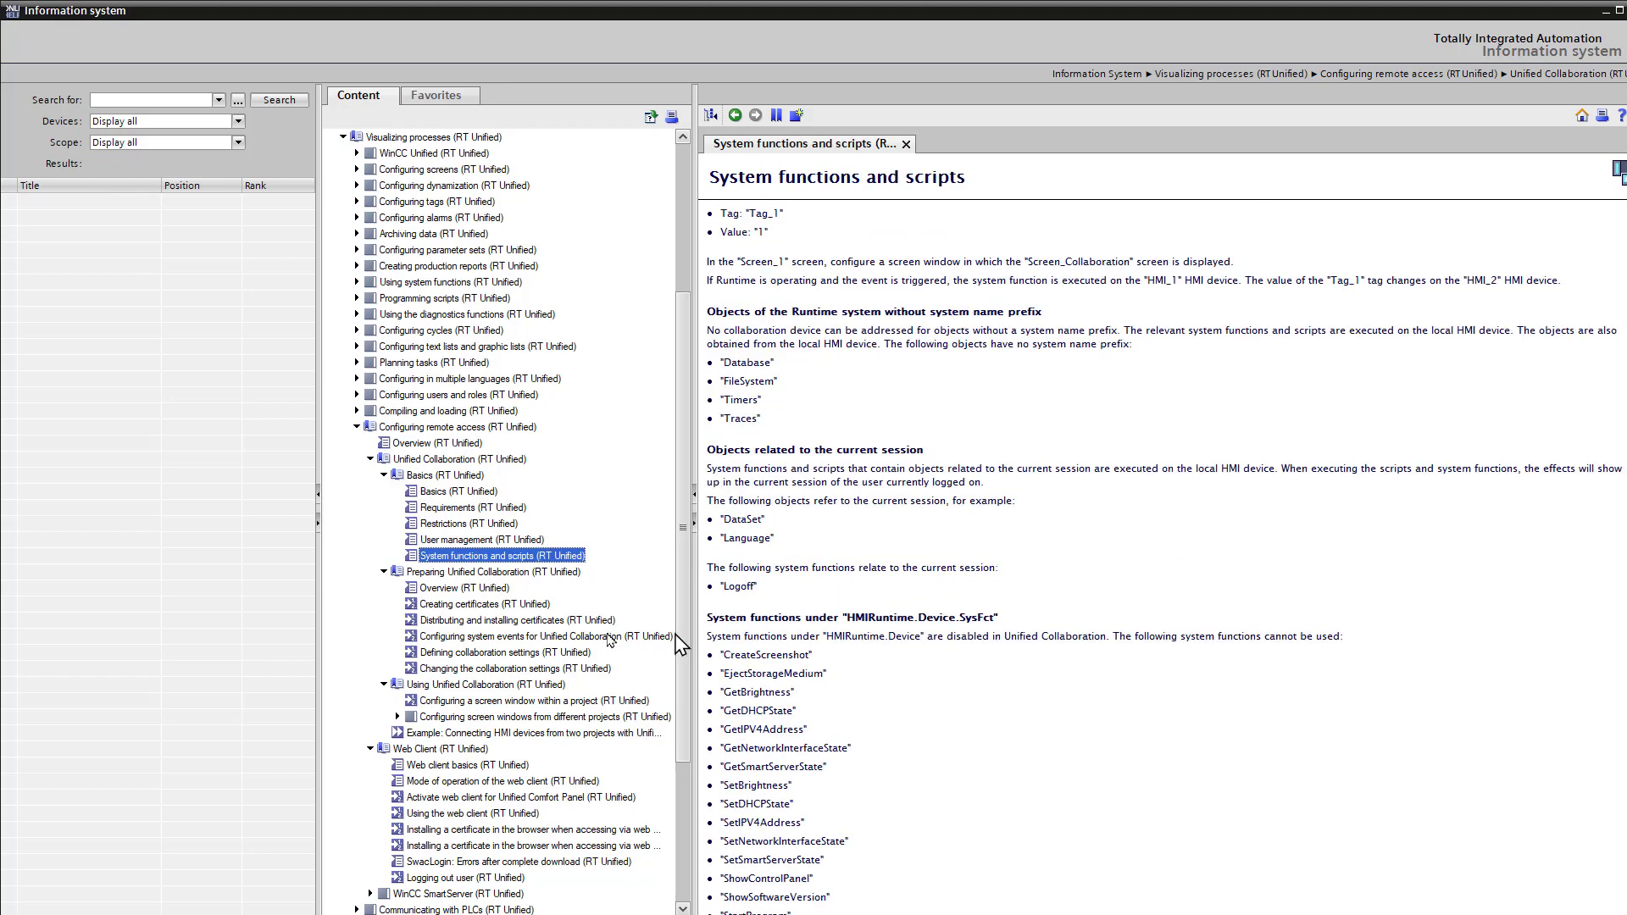
left_click(526, 607)
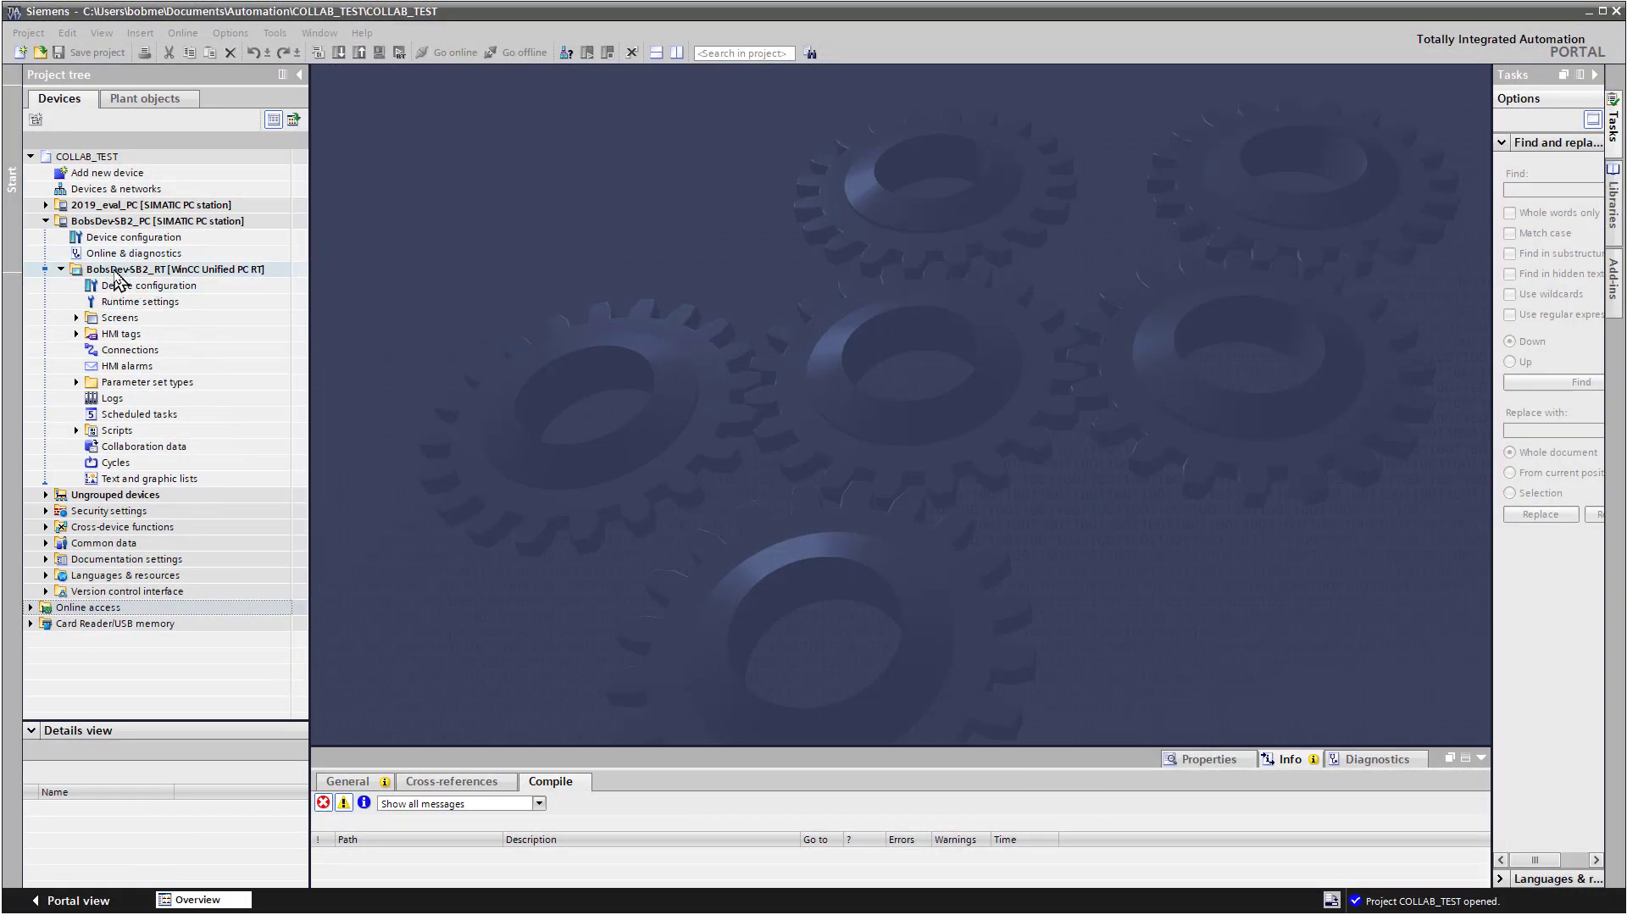
Start downloading BobsDevSB2_RT and connect to device BobsDev-SB2
left_click(116, 271)
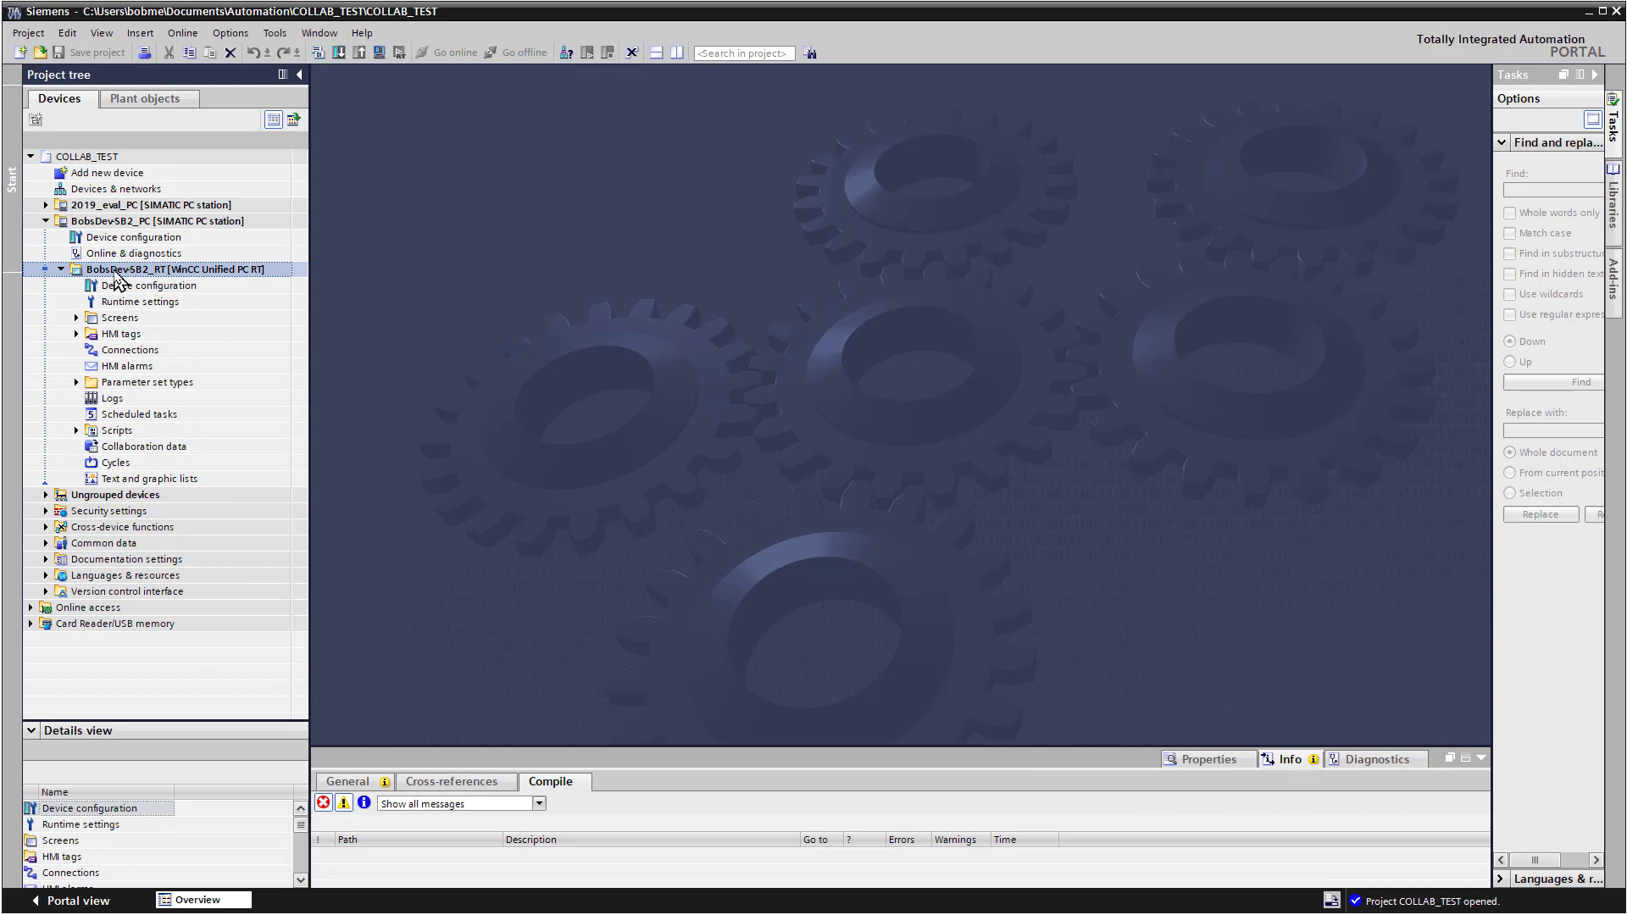
right_click(235, 270)
mouse_move(334, 459)
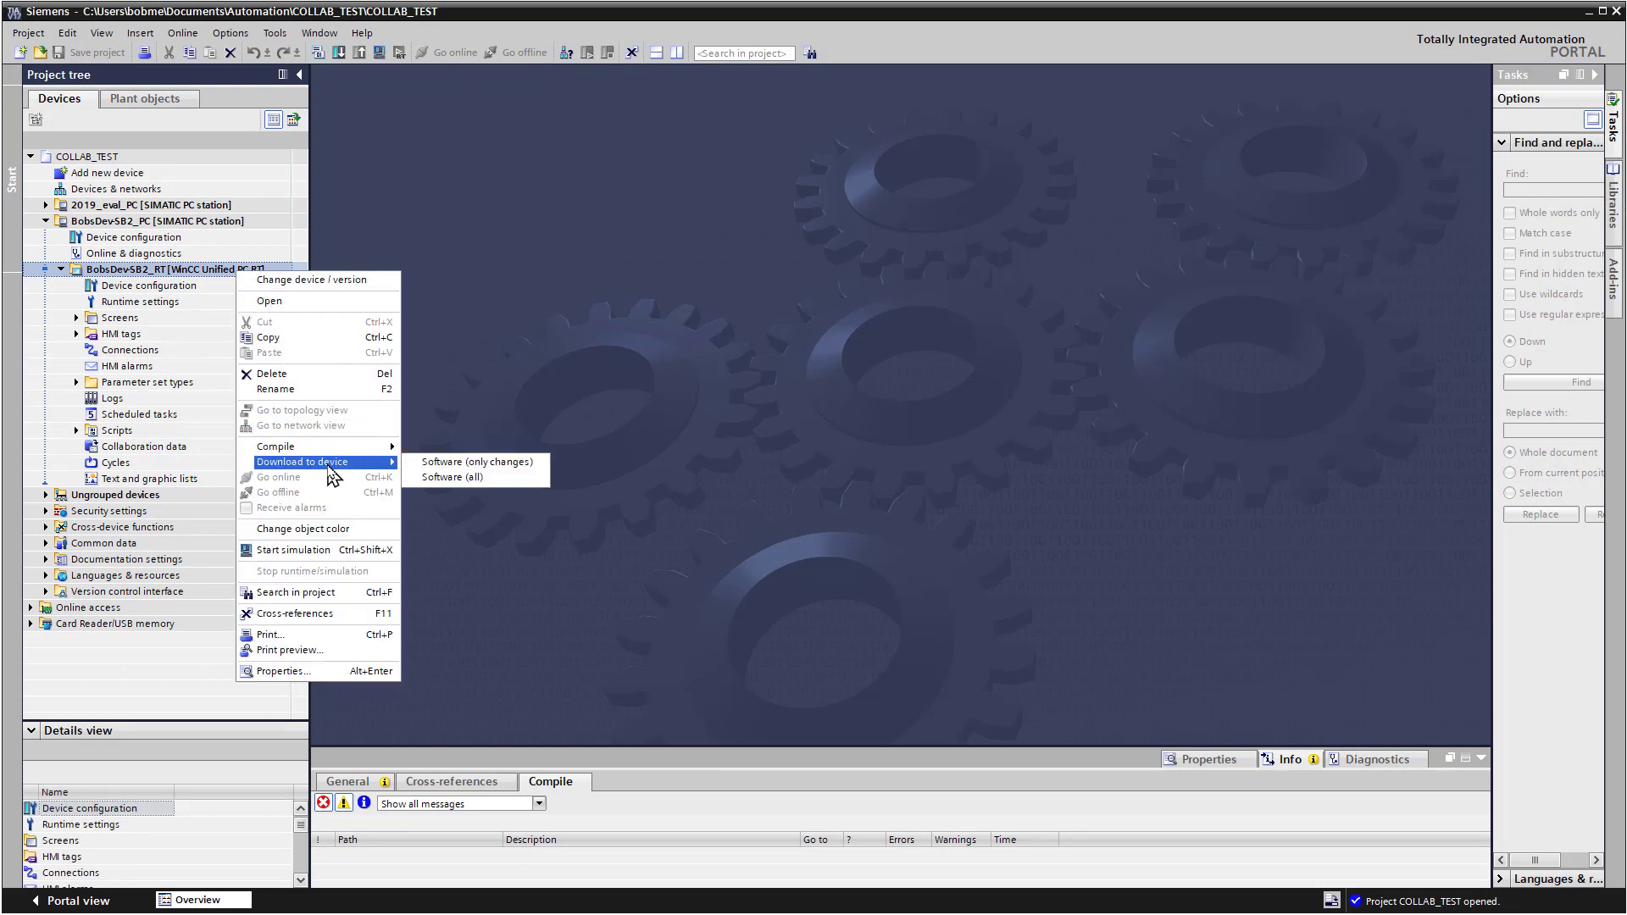
left_click(461, 476)
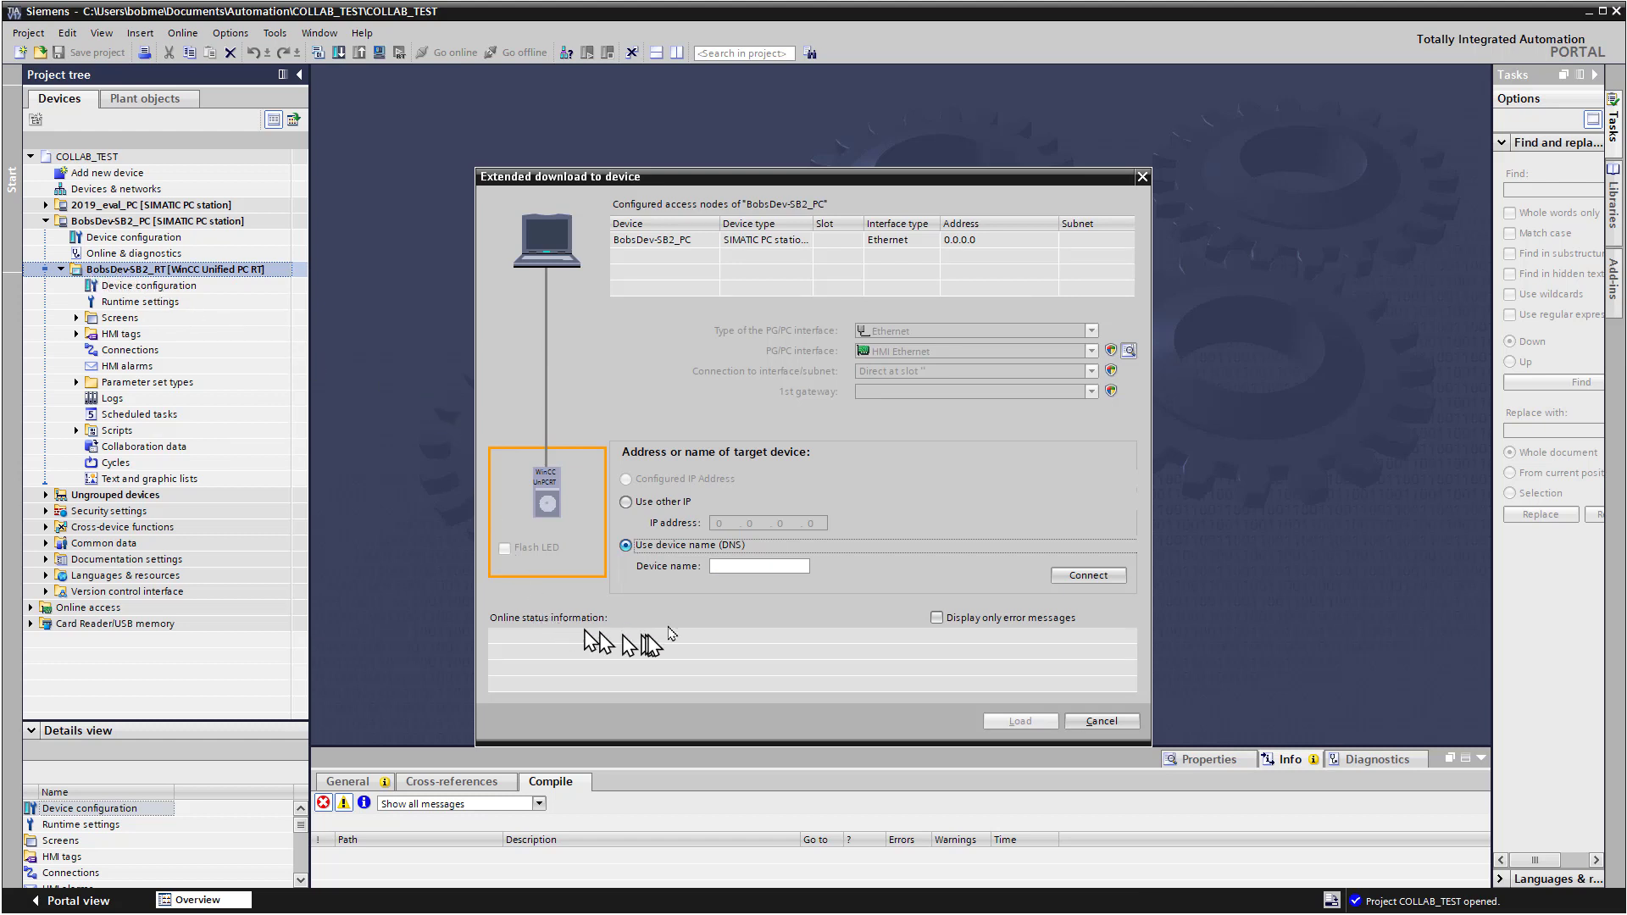
left_click(729, 566)
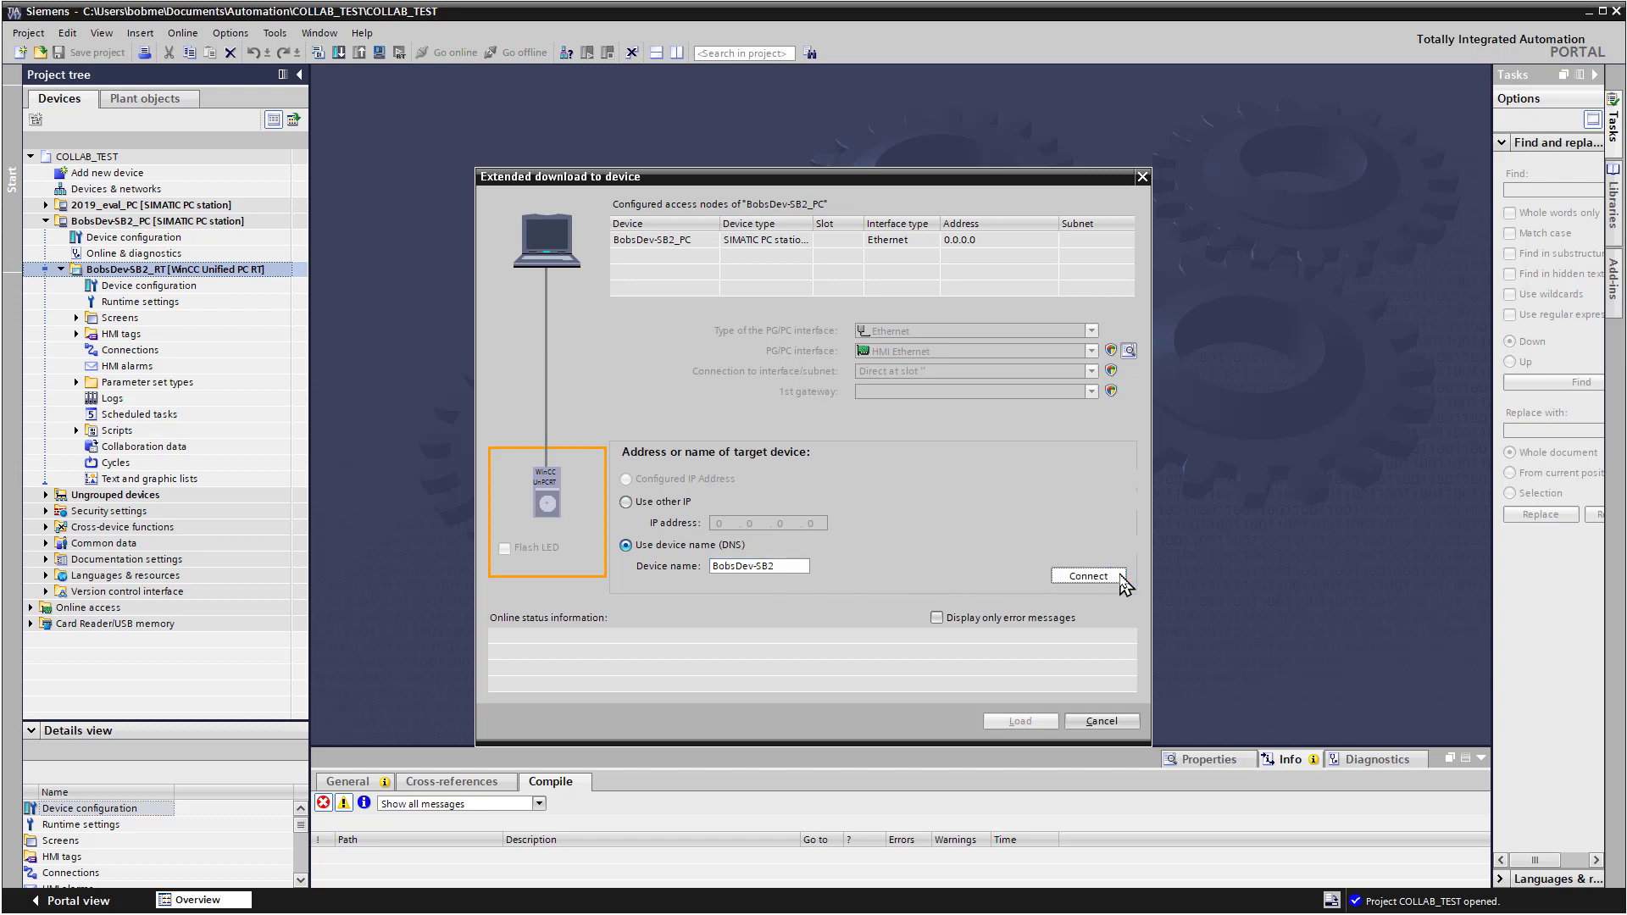
left_click(1088, 575)
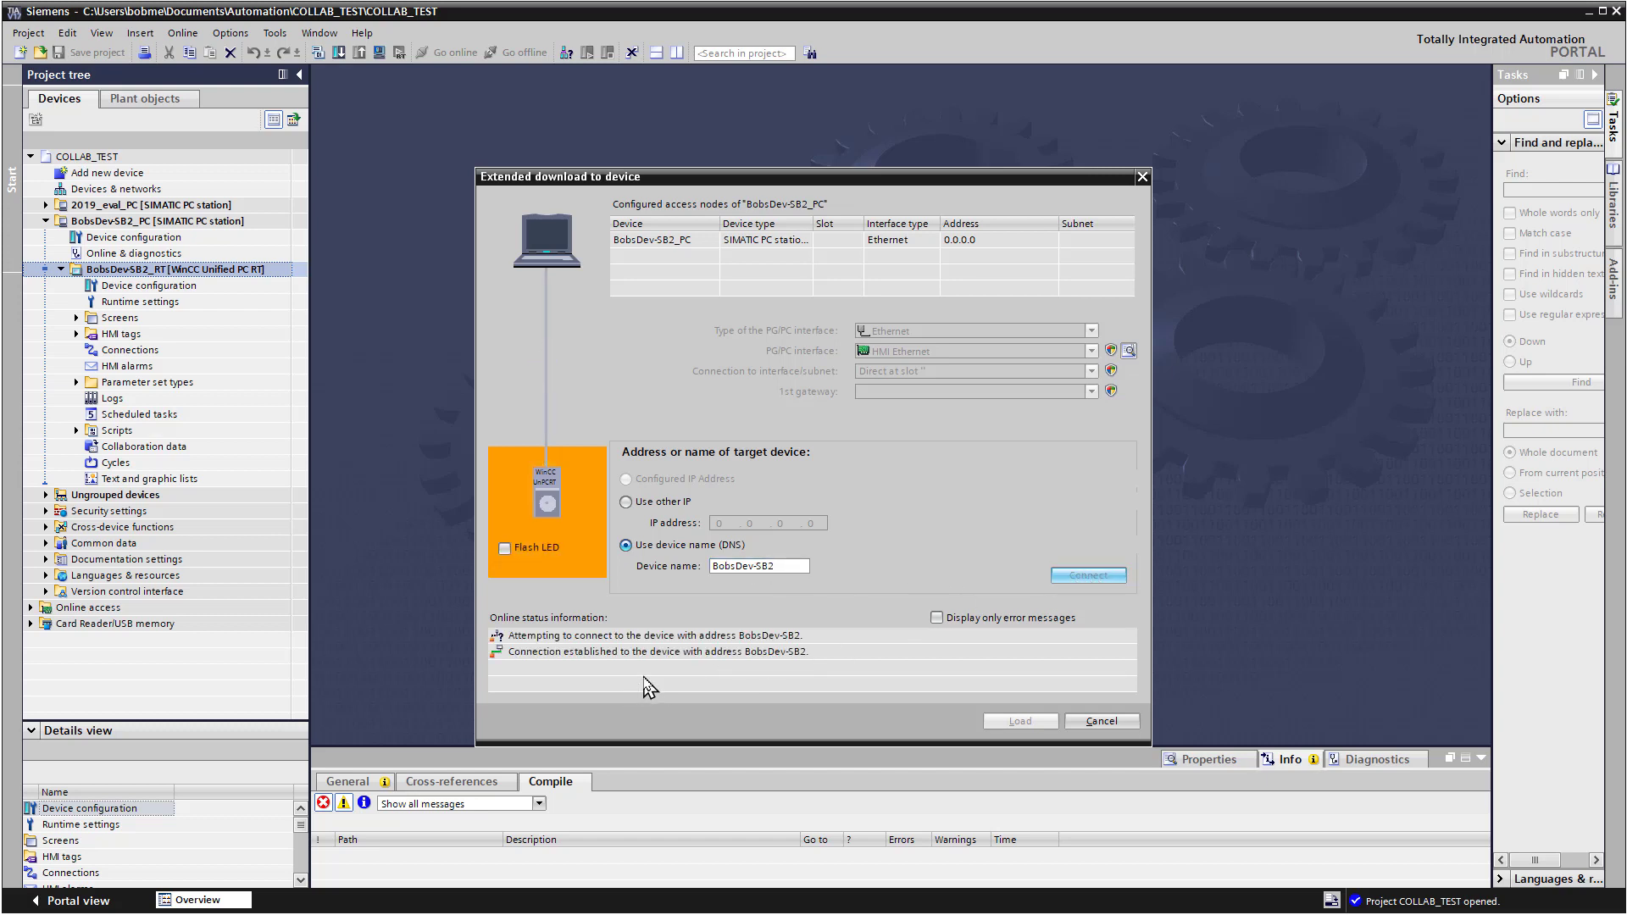
left_click(1022, 721)
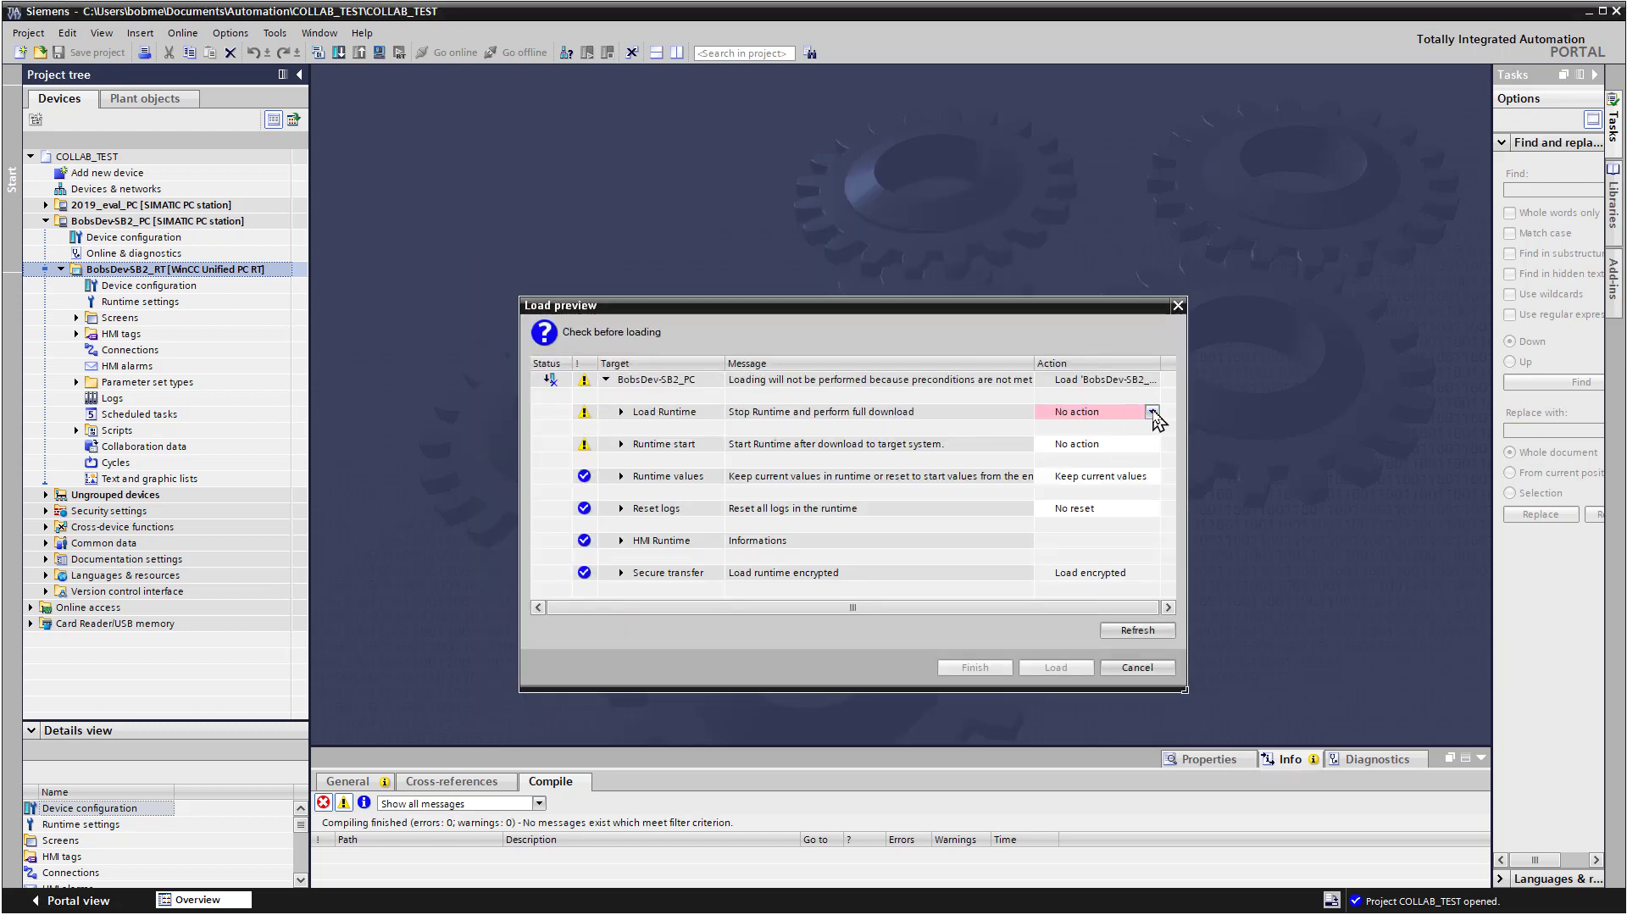
In the load preview, choose Full download and Start runtime, then load
left_click(1153, 411)
left_click(1131, 451)
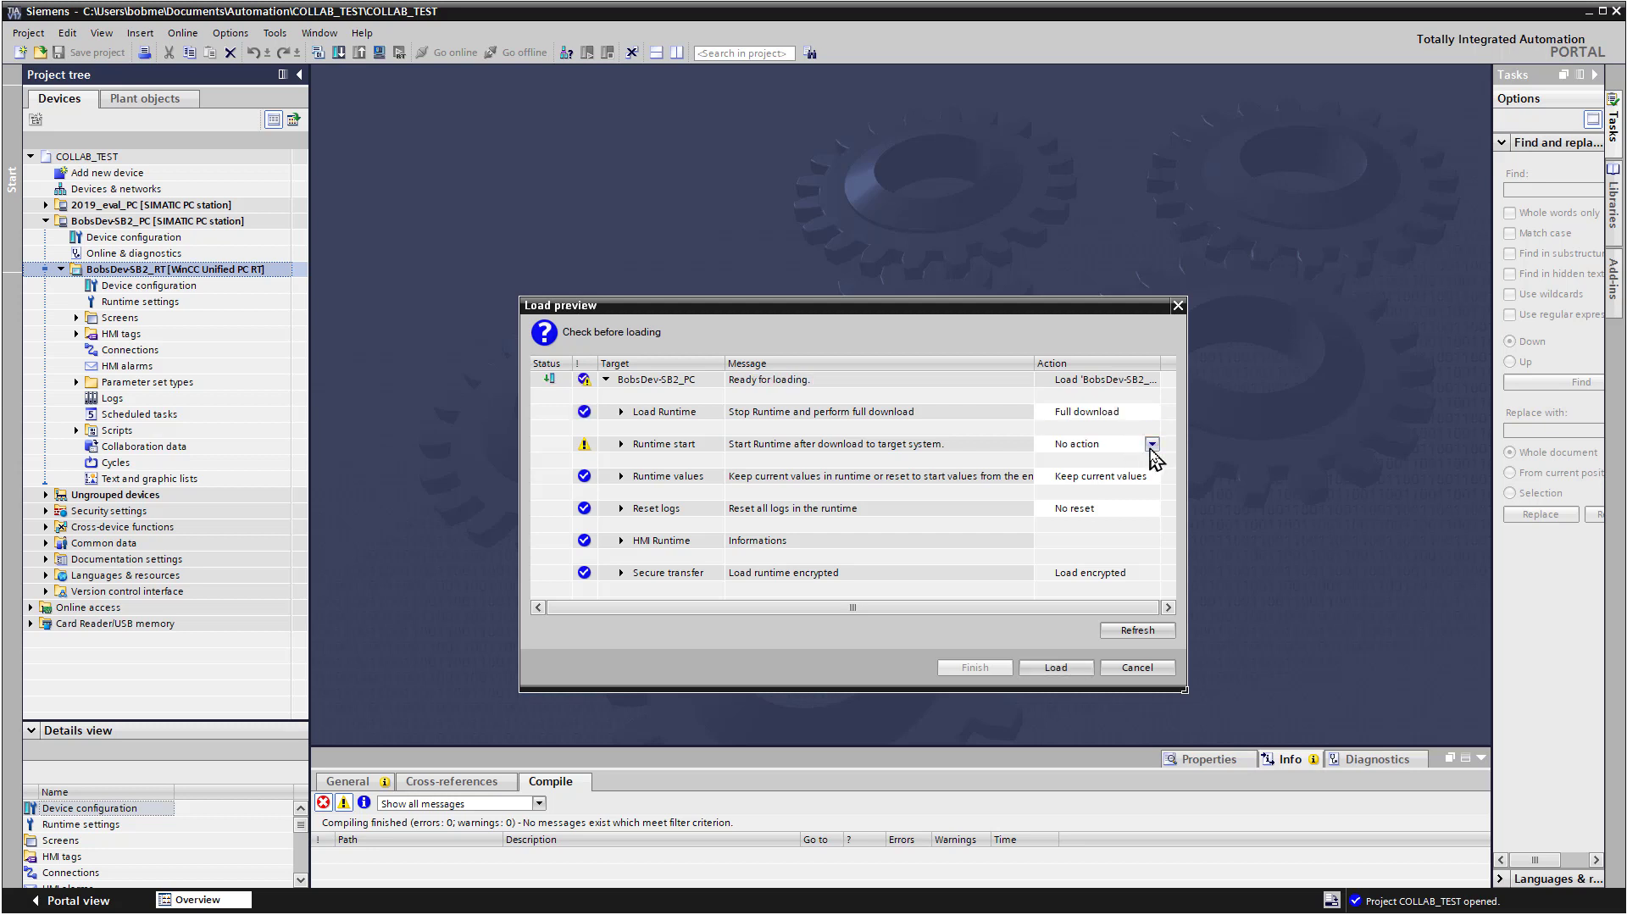
left_click(1152, 444)
left_click(1101, 465)
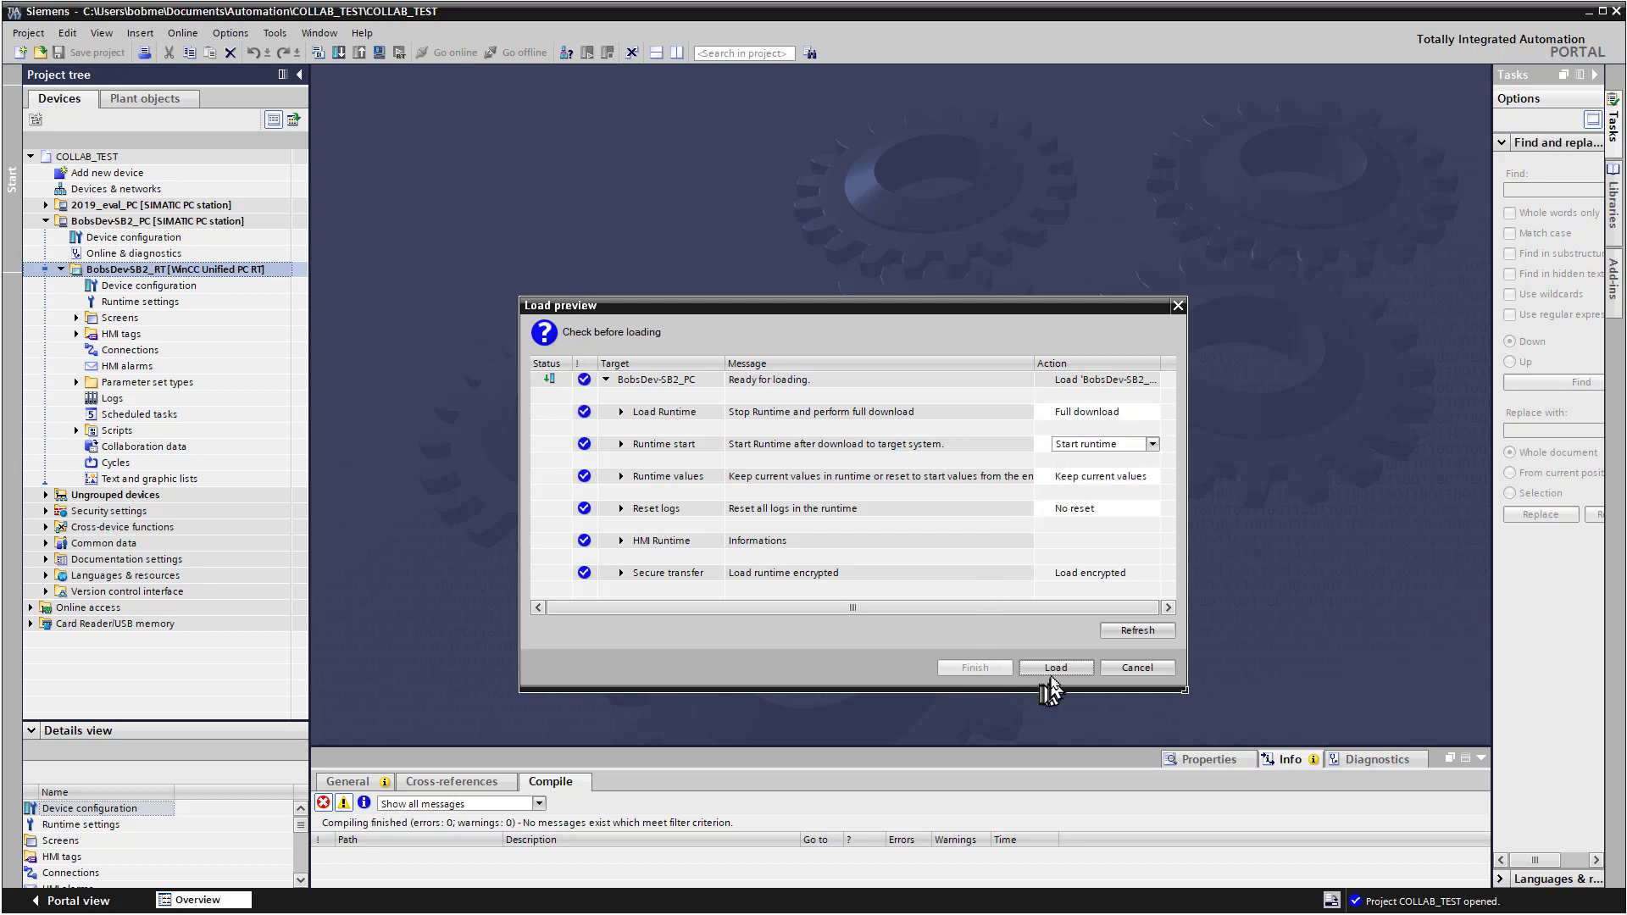
left_click(1055, 668)
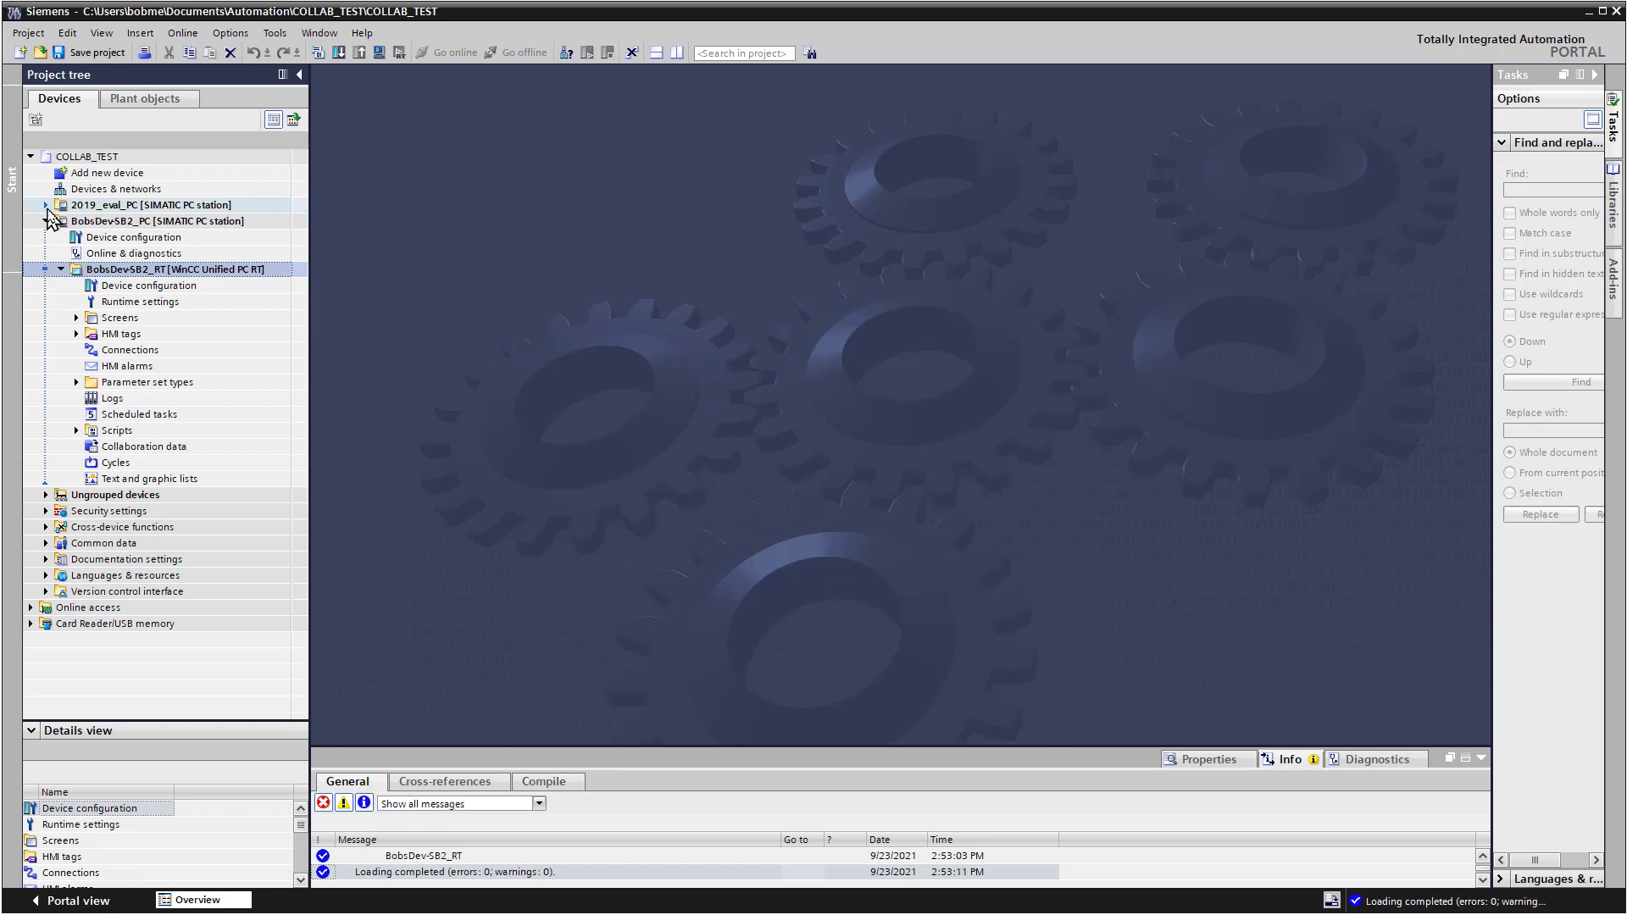
Start downloading all software to 2019_eval_RT and connect to the 2019_Eval device
left_click(45, 205)
left_click(146, 253)
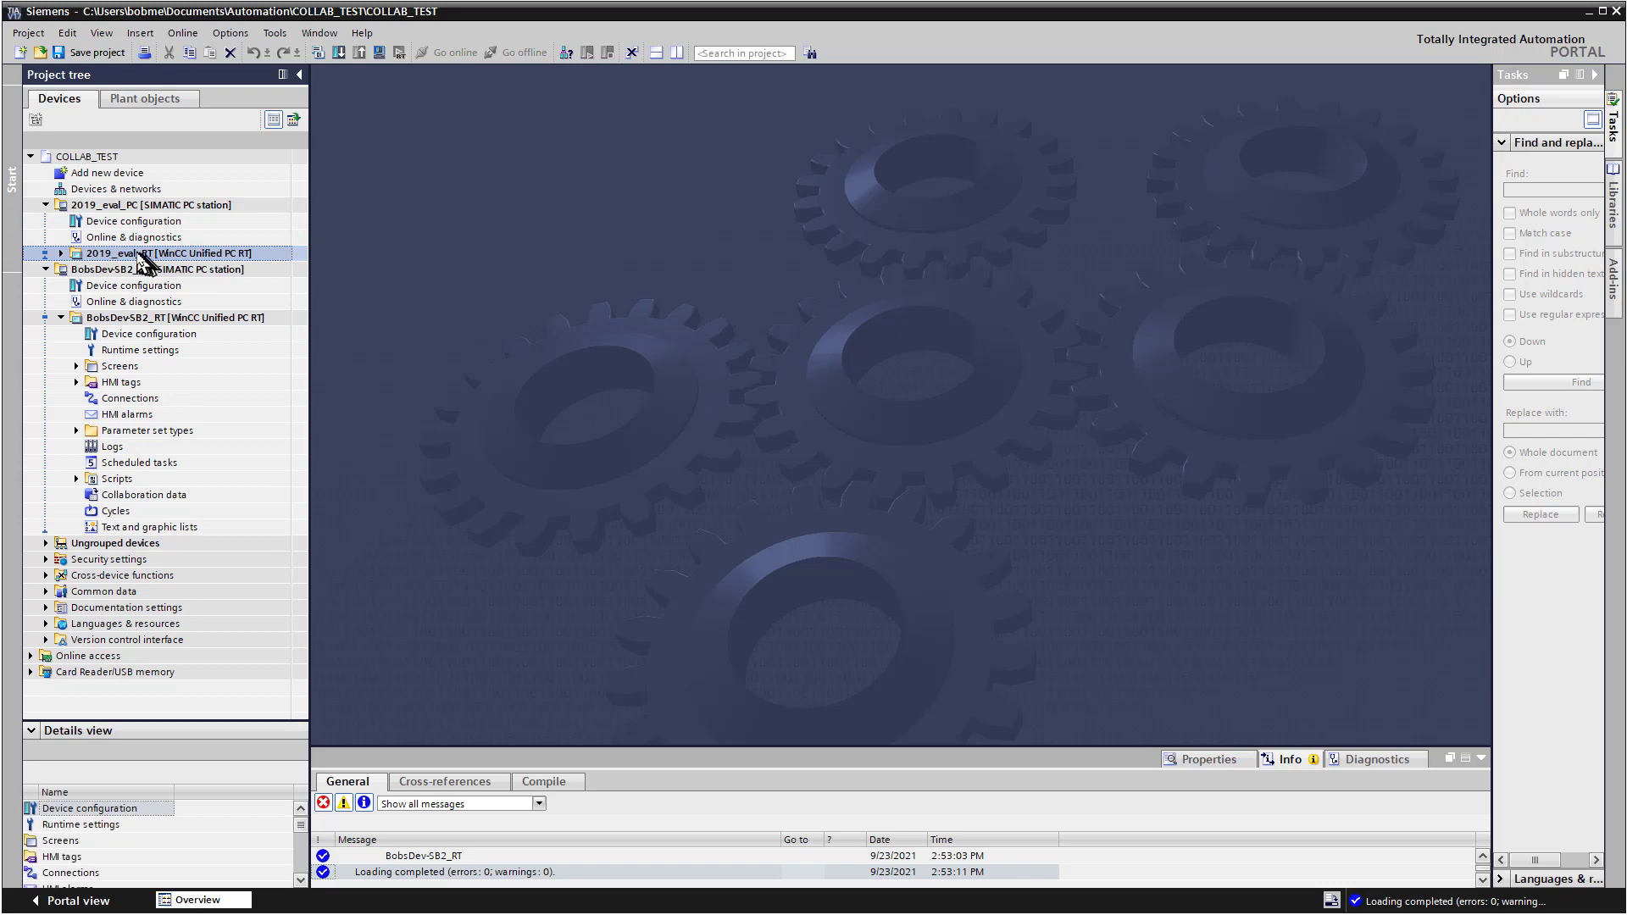
right_click(141, 263)
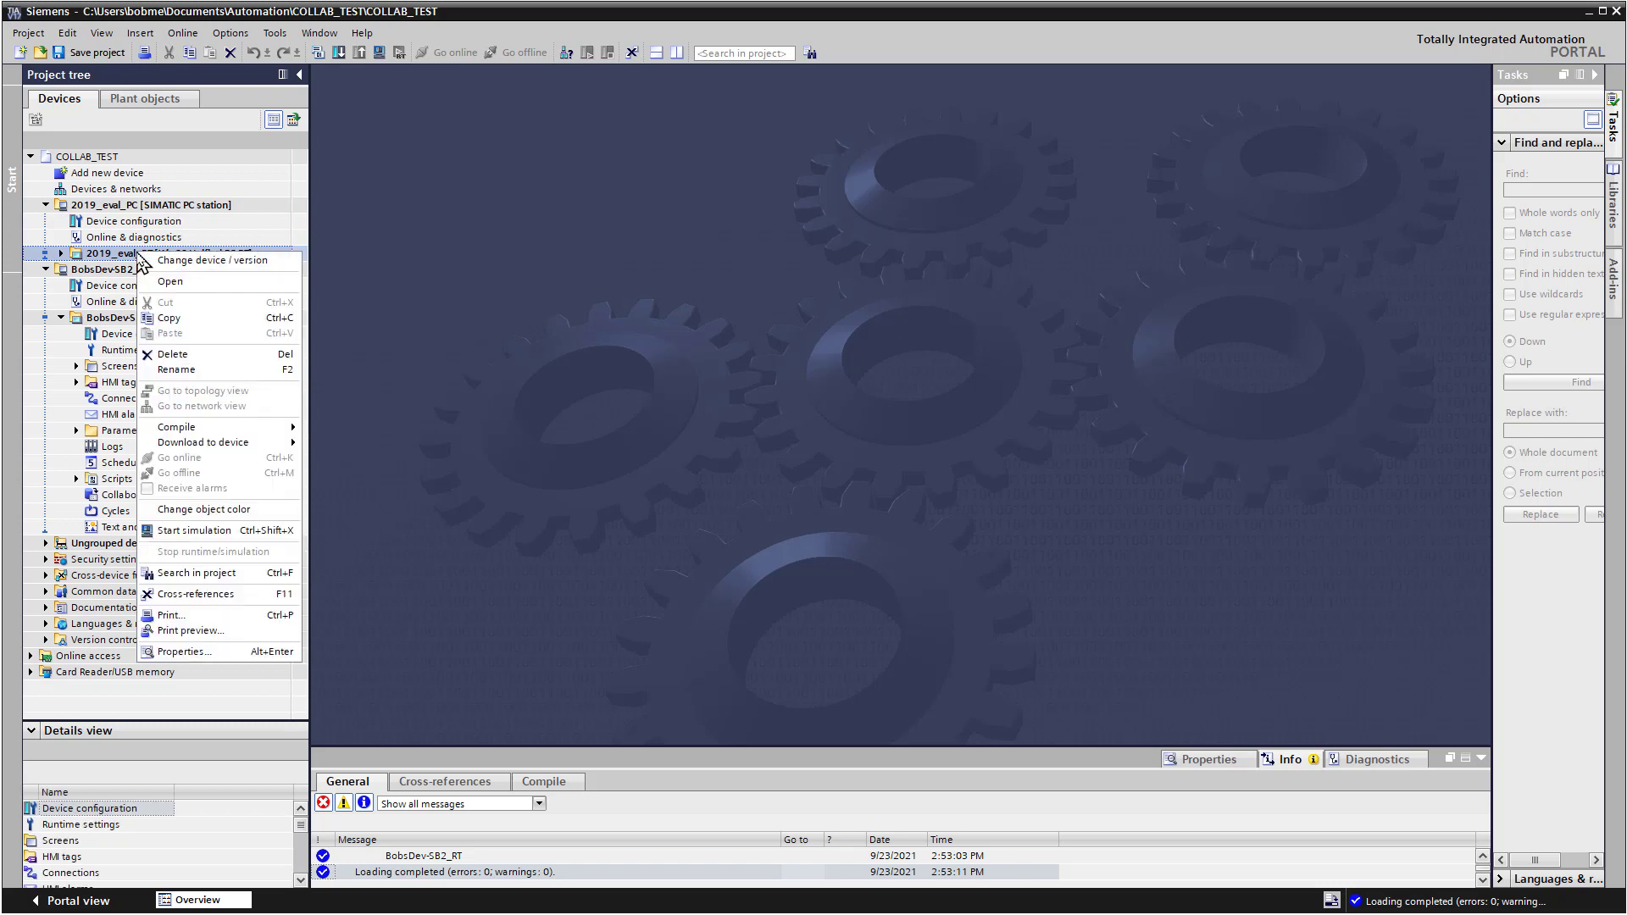
mouse_move(228, 444)
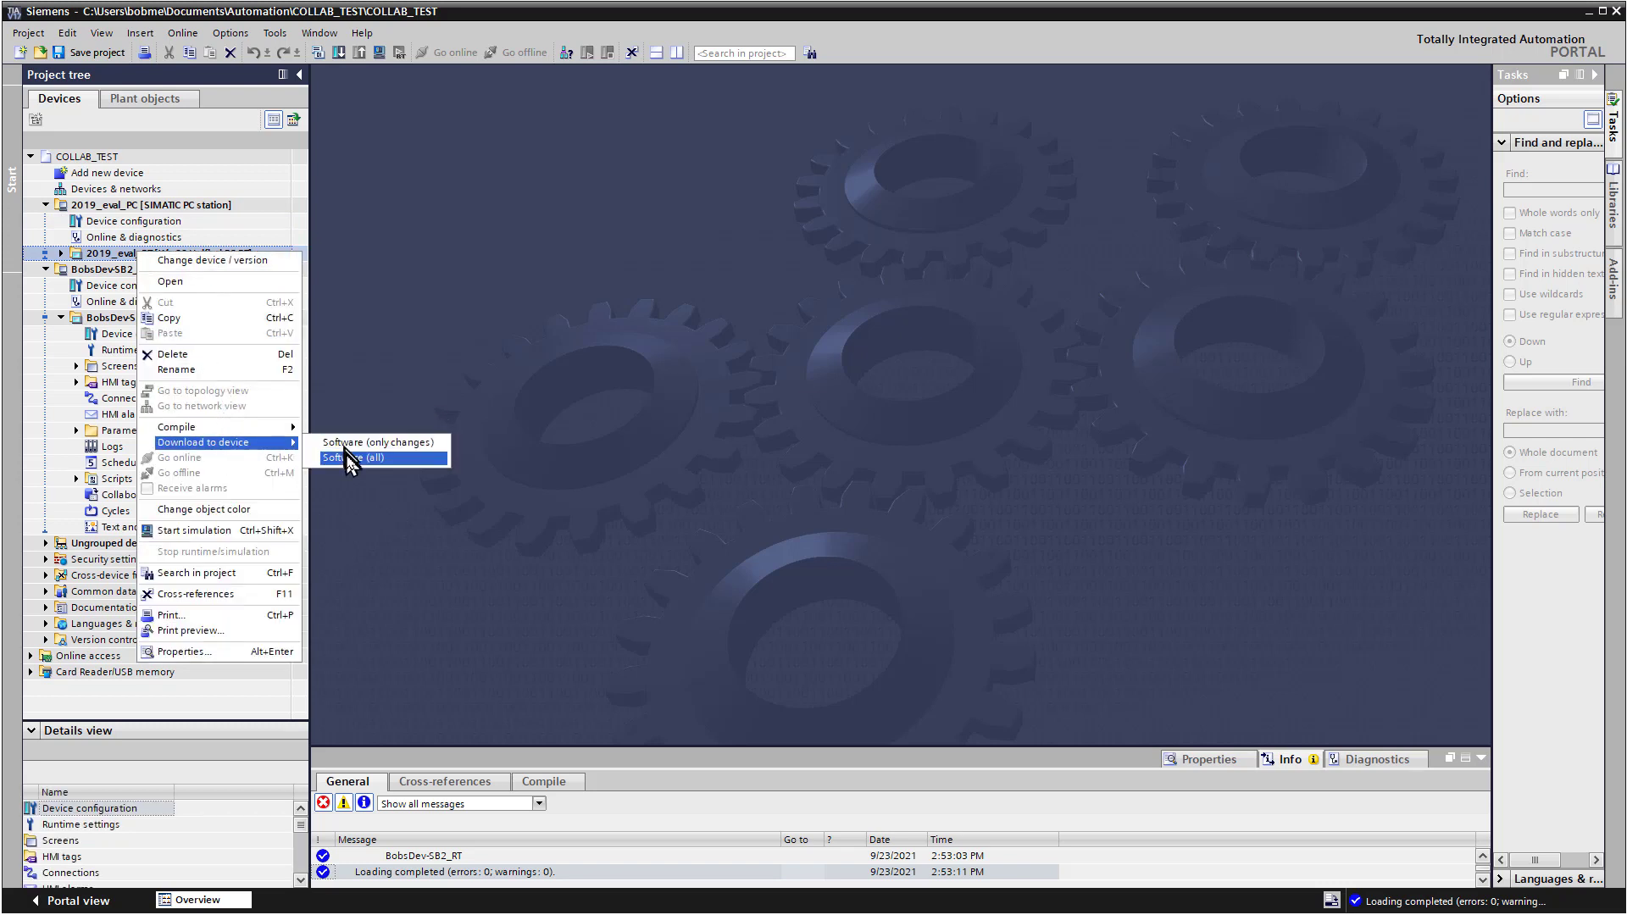
left_click(347, 459)
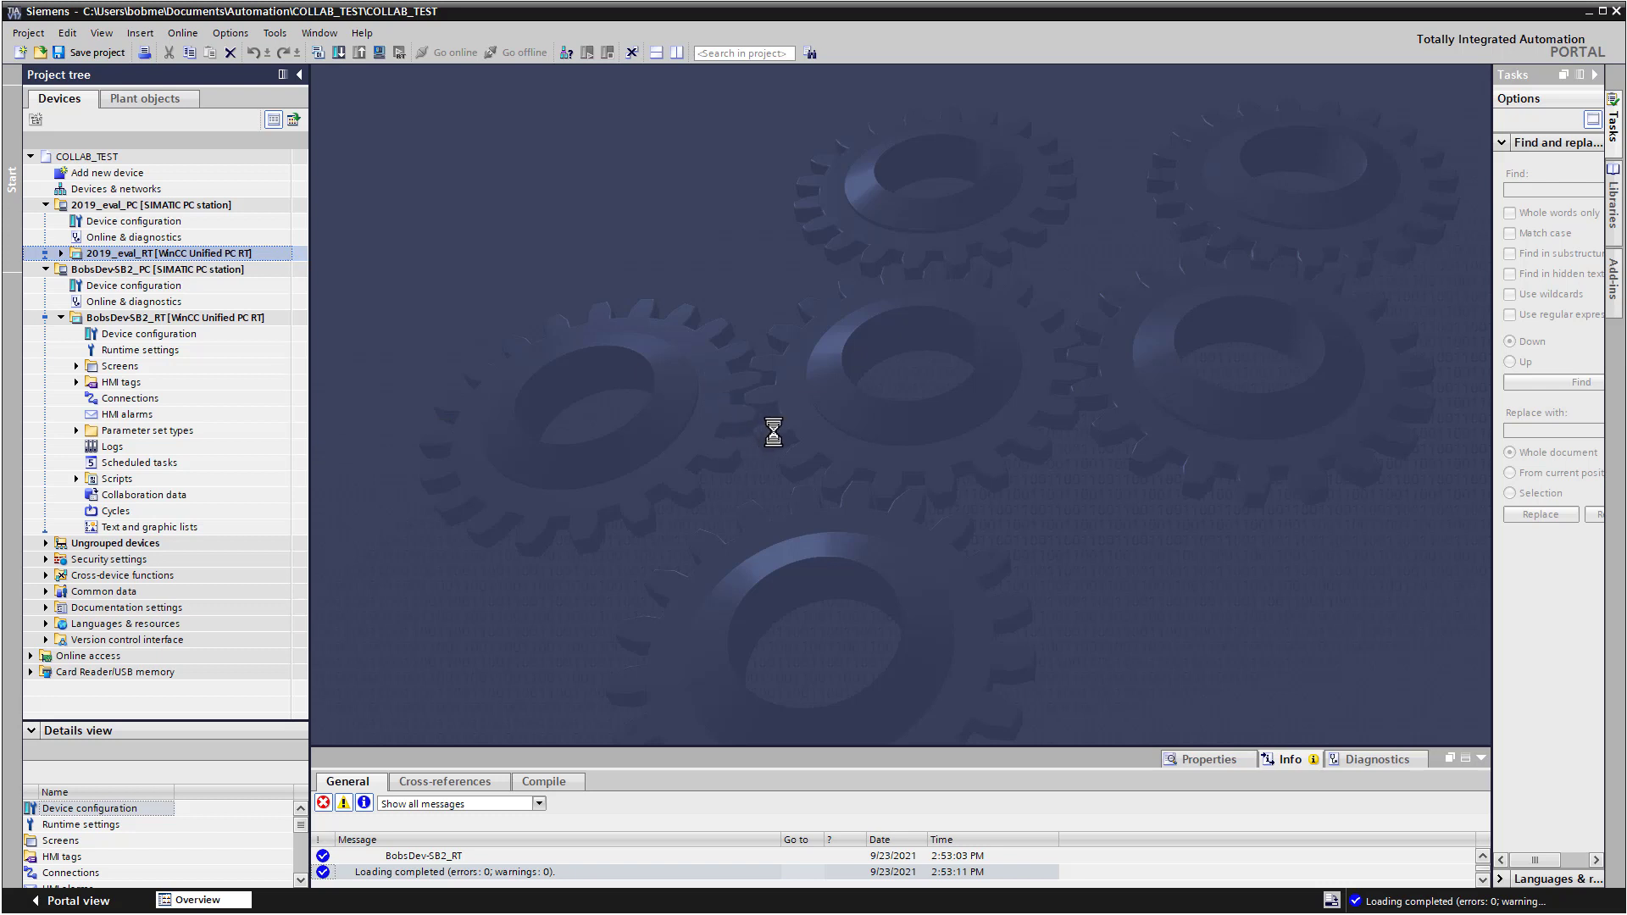
left_click(730, 547)
key("Tab")
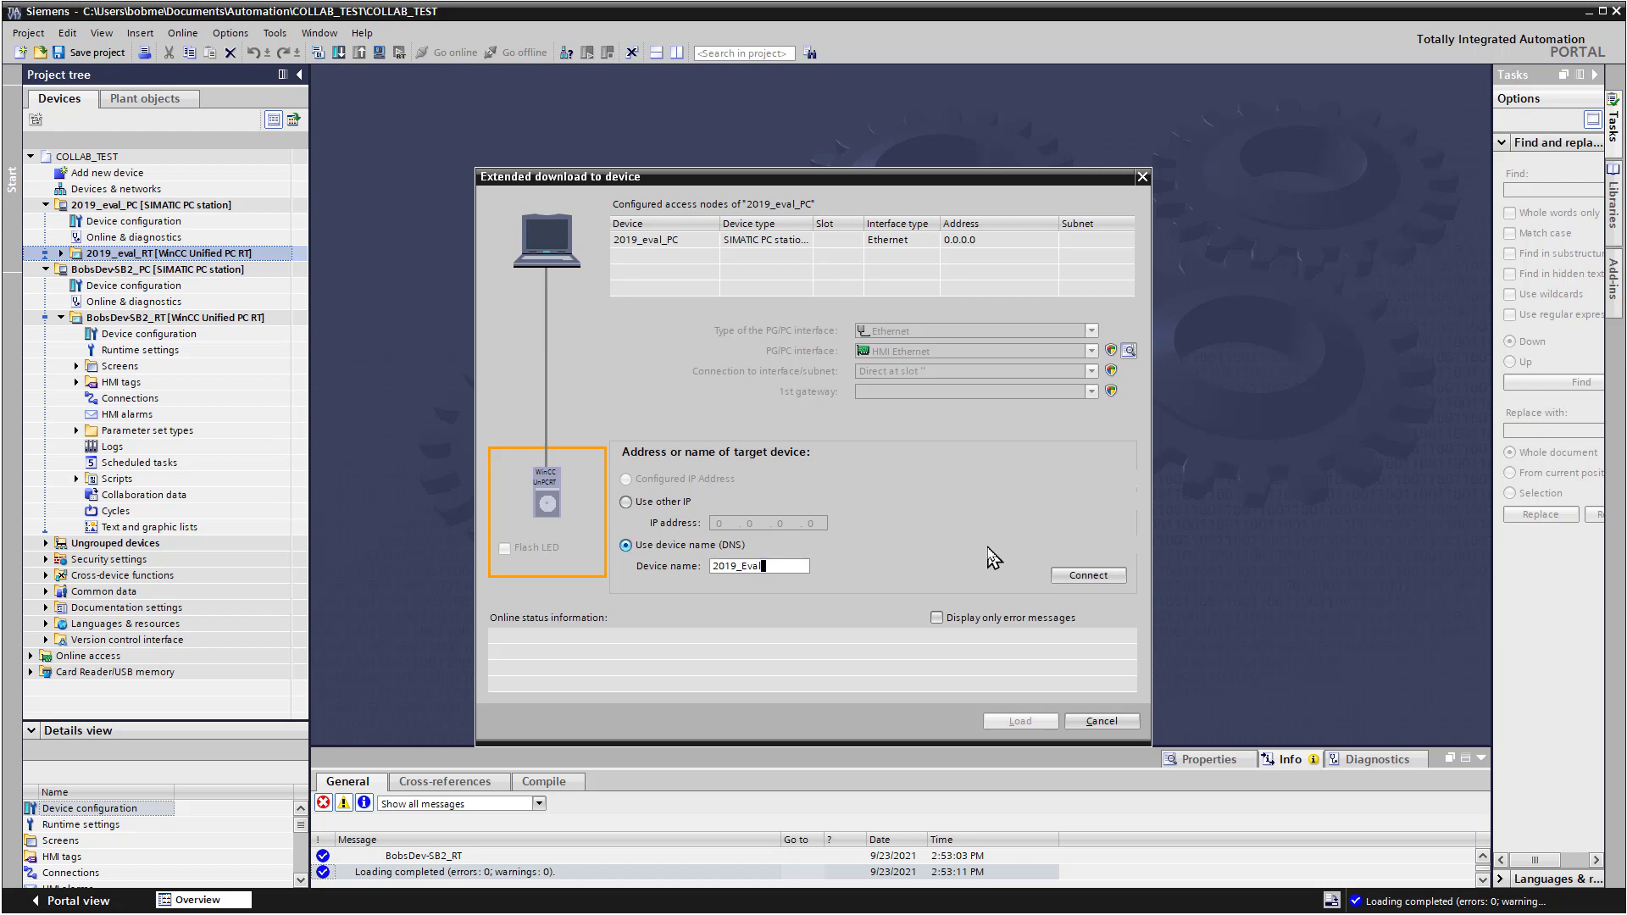
left_click(1073, 579)
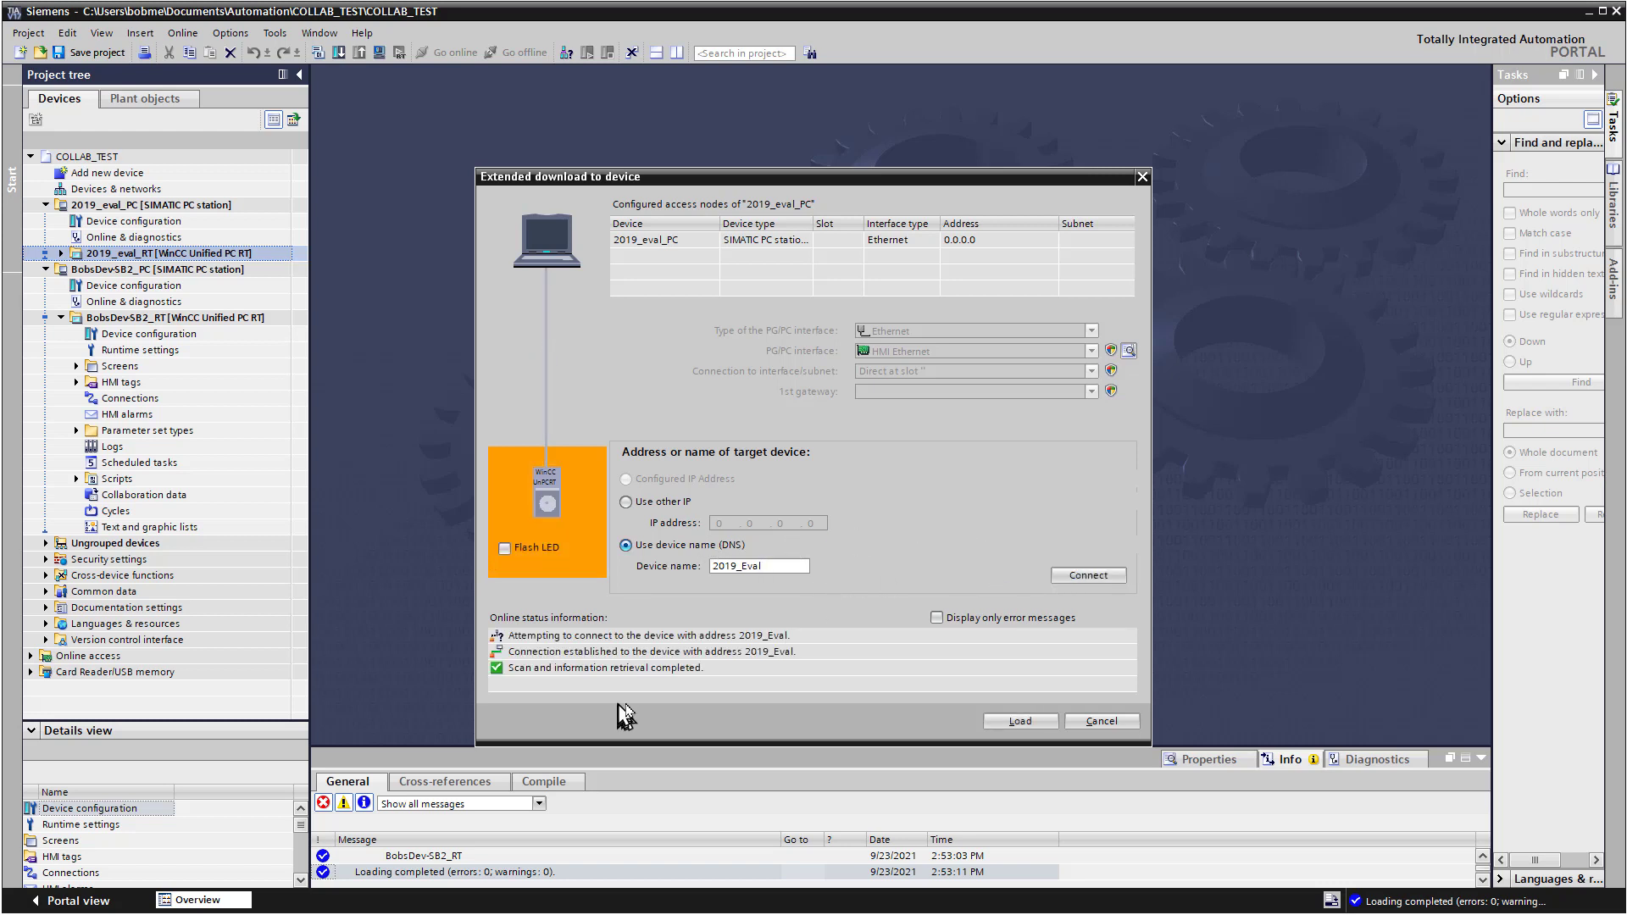
left_click(1017, 722)
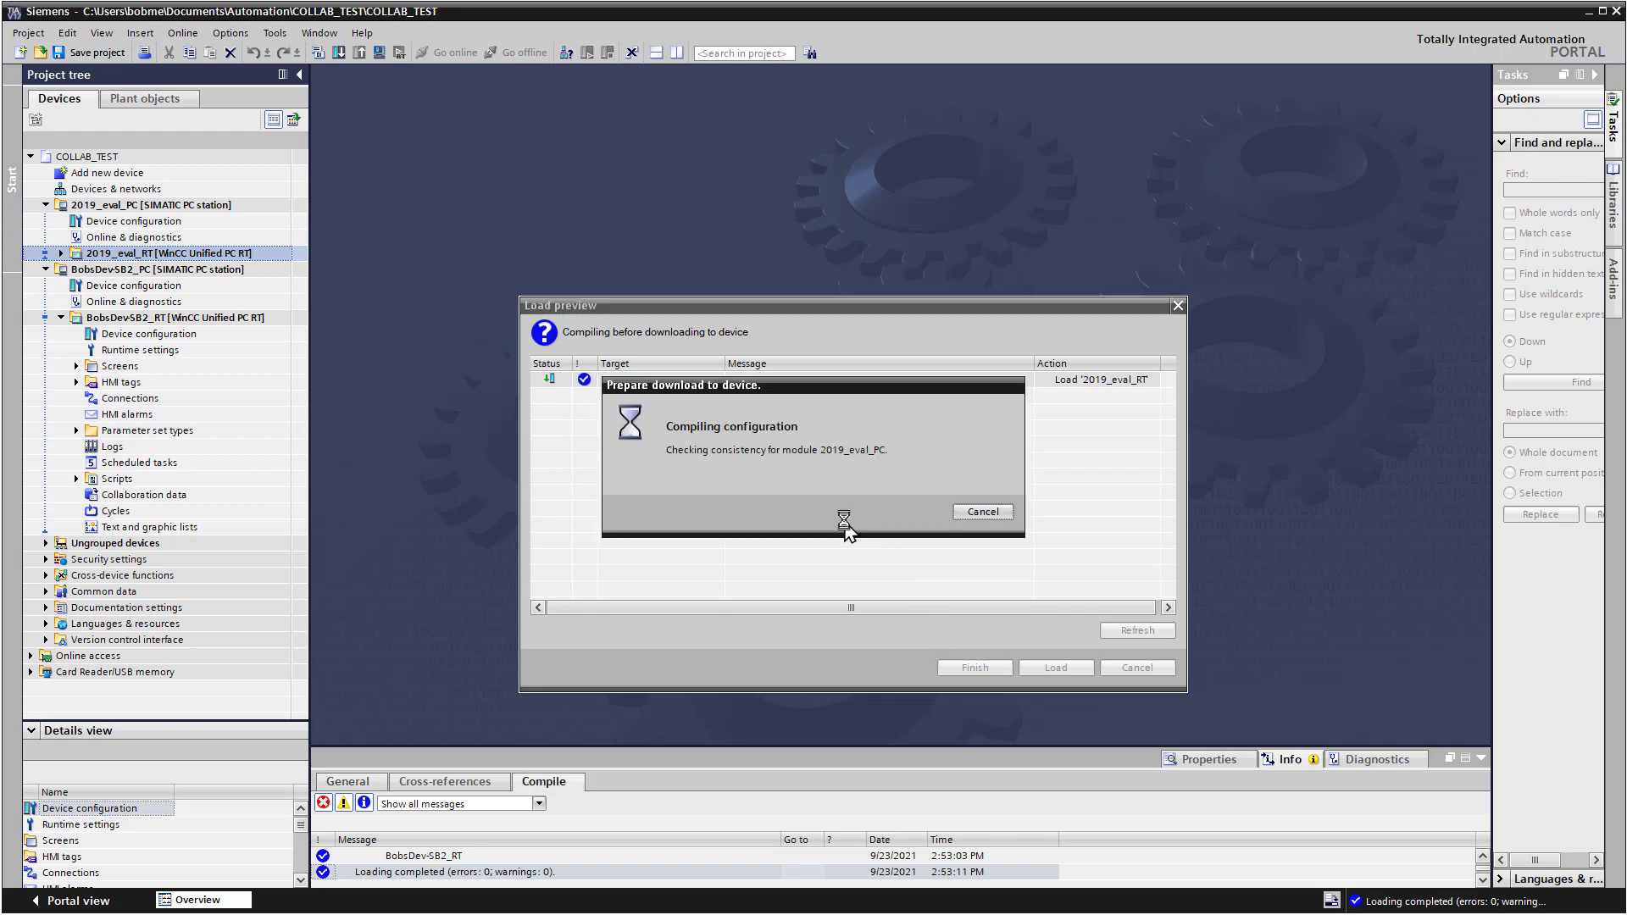
Set Full download and Start runtime, load the configuration, and finish
left_click(1153, 411)
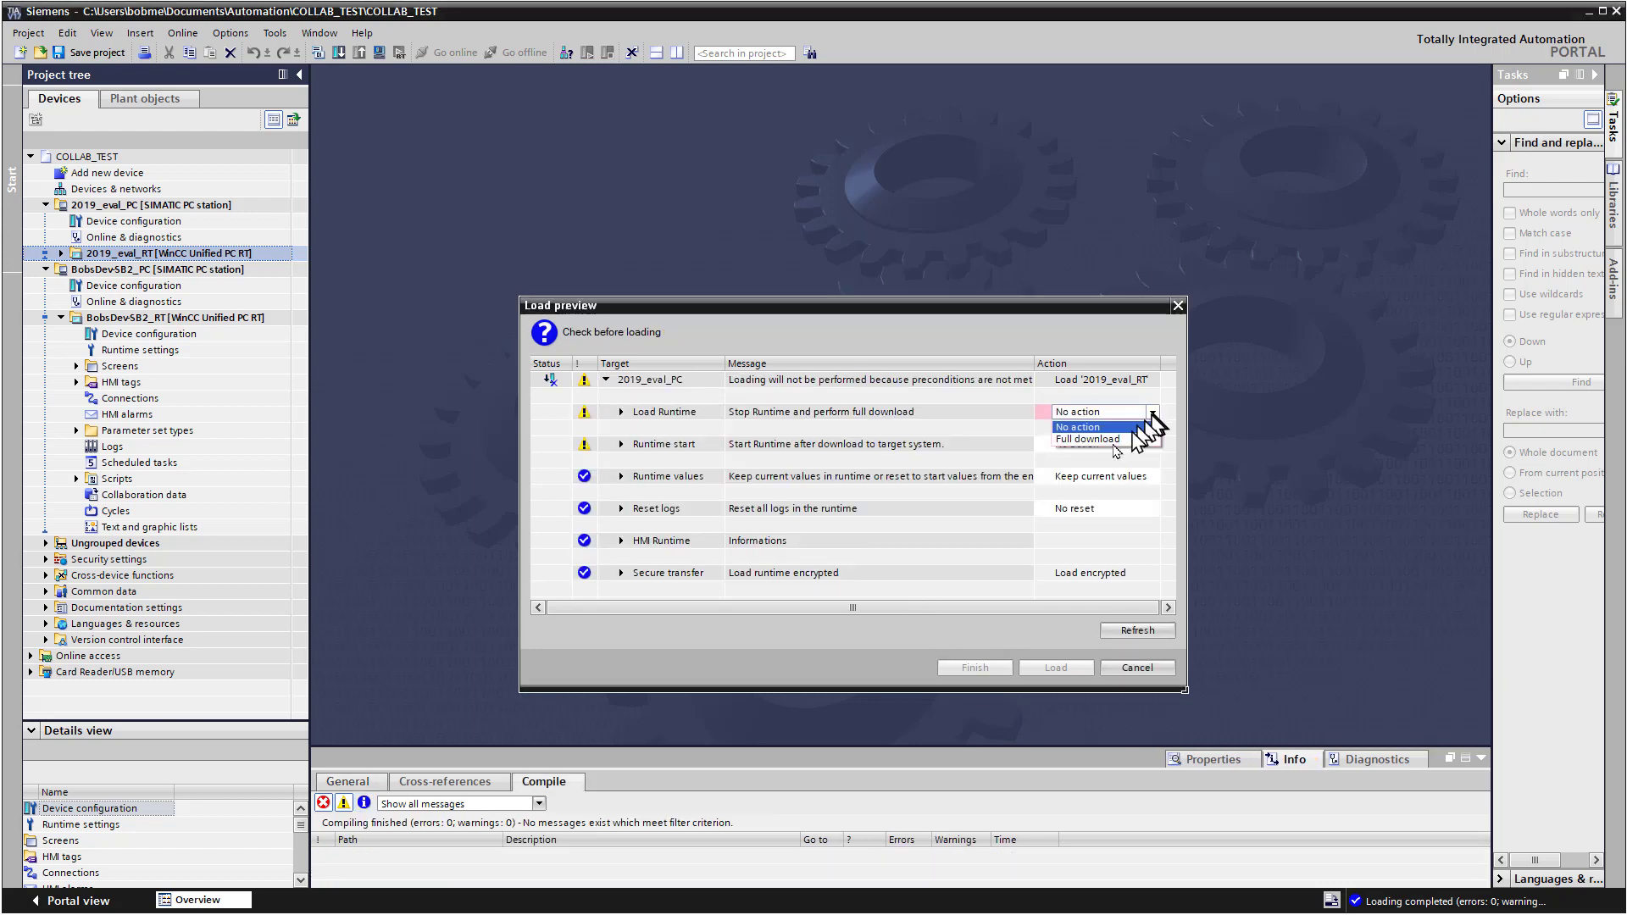
left_click(1097, 428)
left_click(1152, 445)
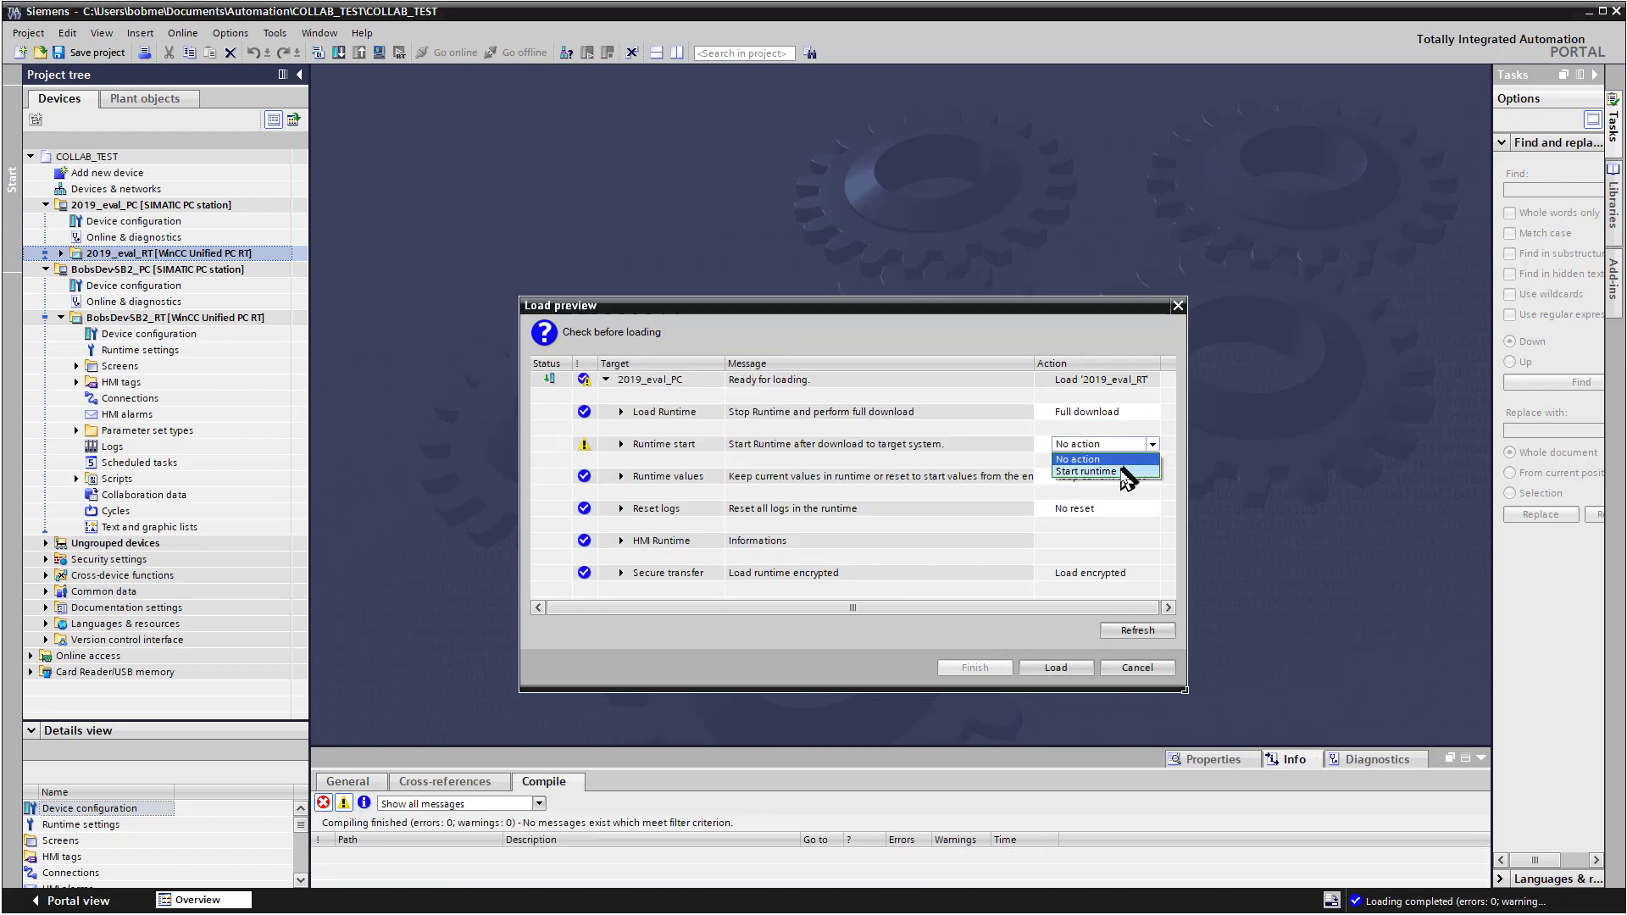
left_click(1121, 469)
left_click(1070, 668)
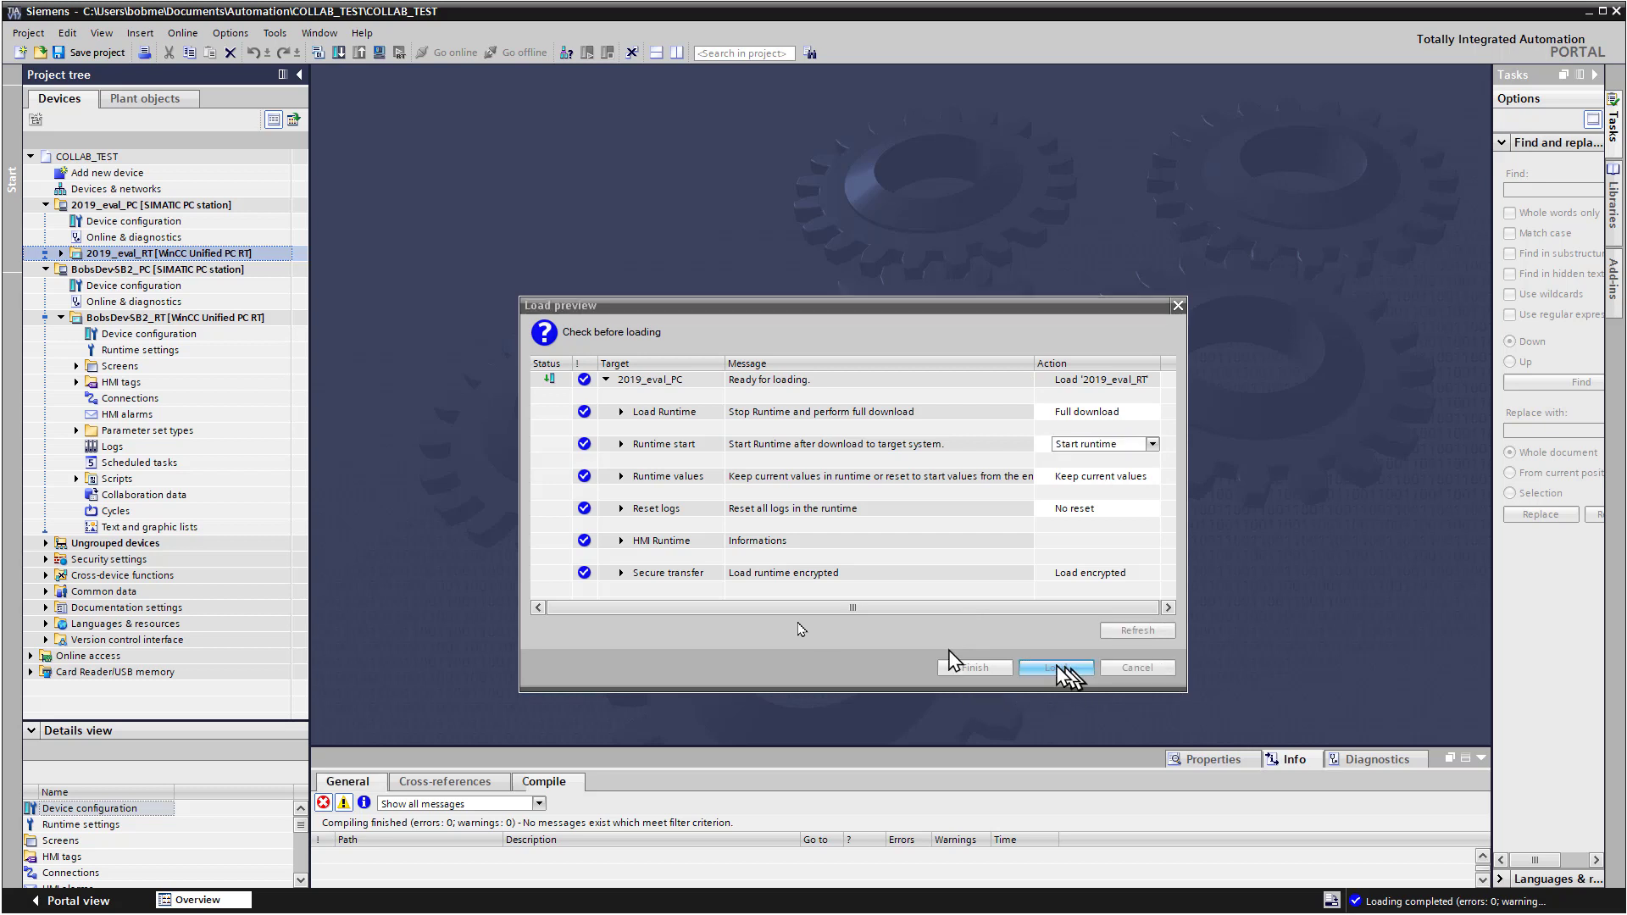
left_click(975, 668)
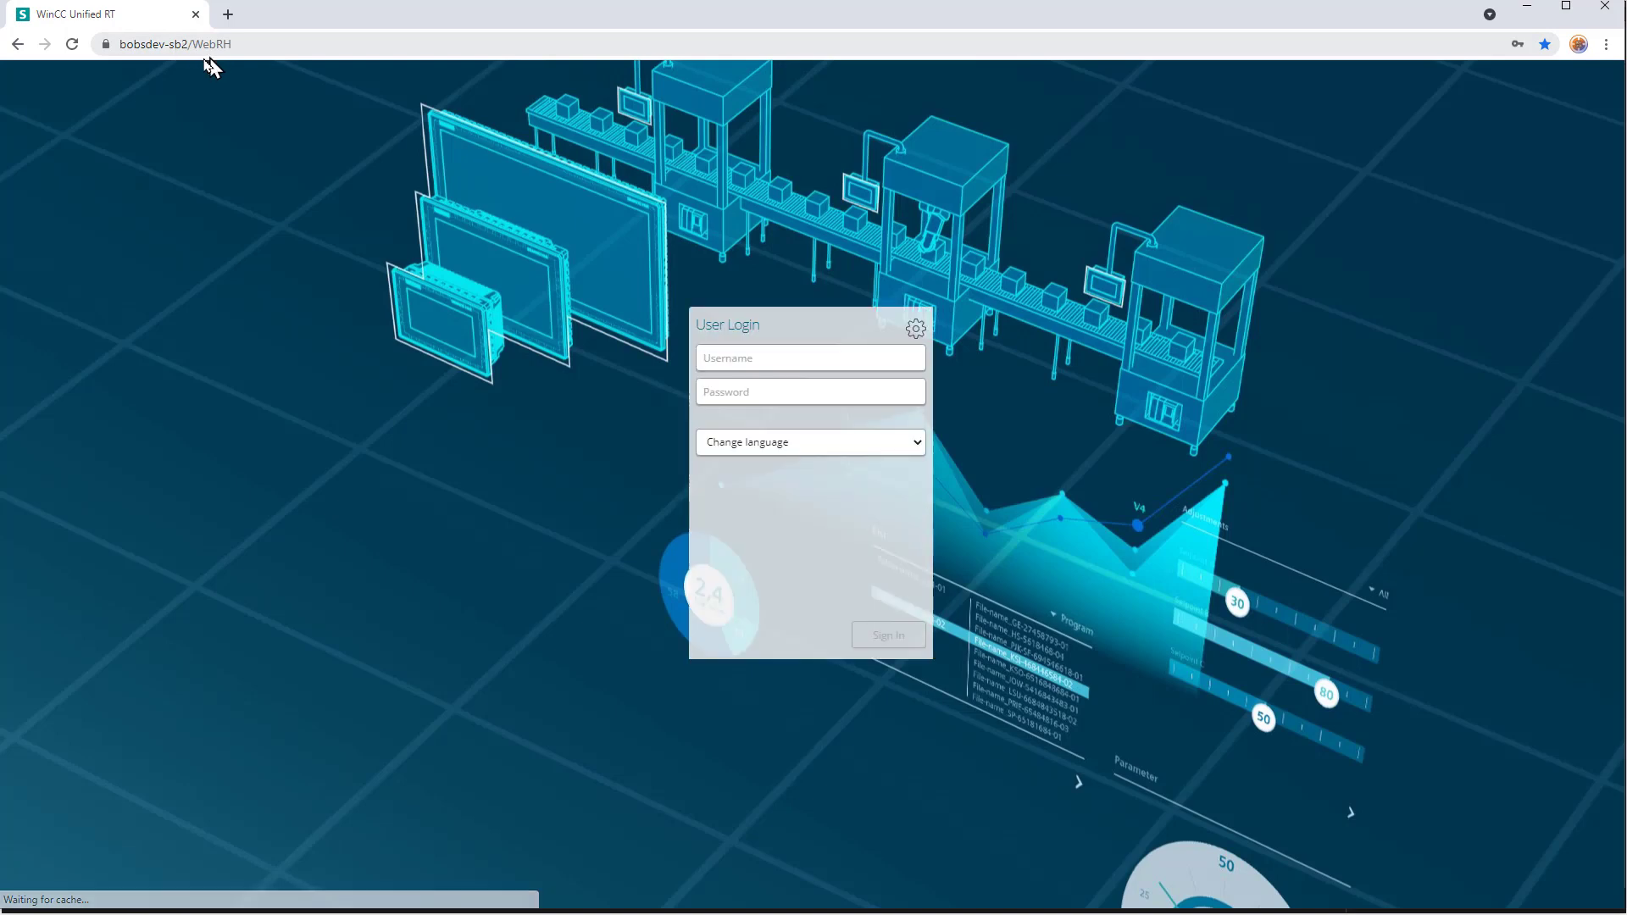
Sign in to the BobsDev-SB2 runtime with the saved login, then check the site security info
left_click(781, 391)
left_click(783, 432)
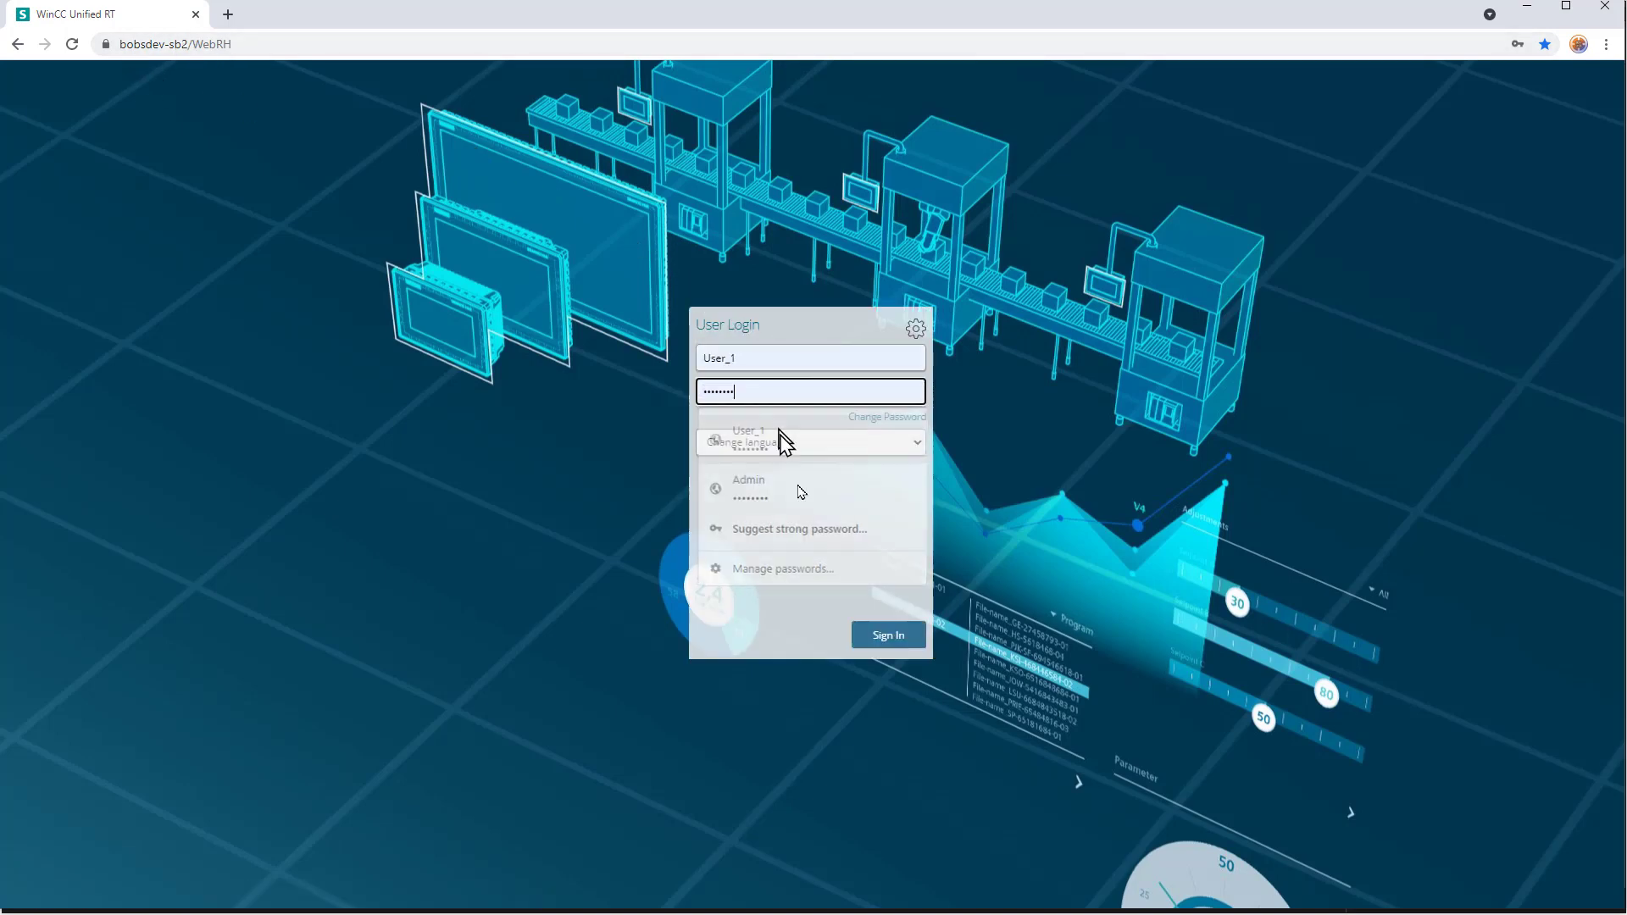
left_click(873, 641)
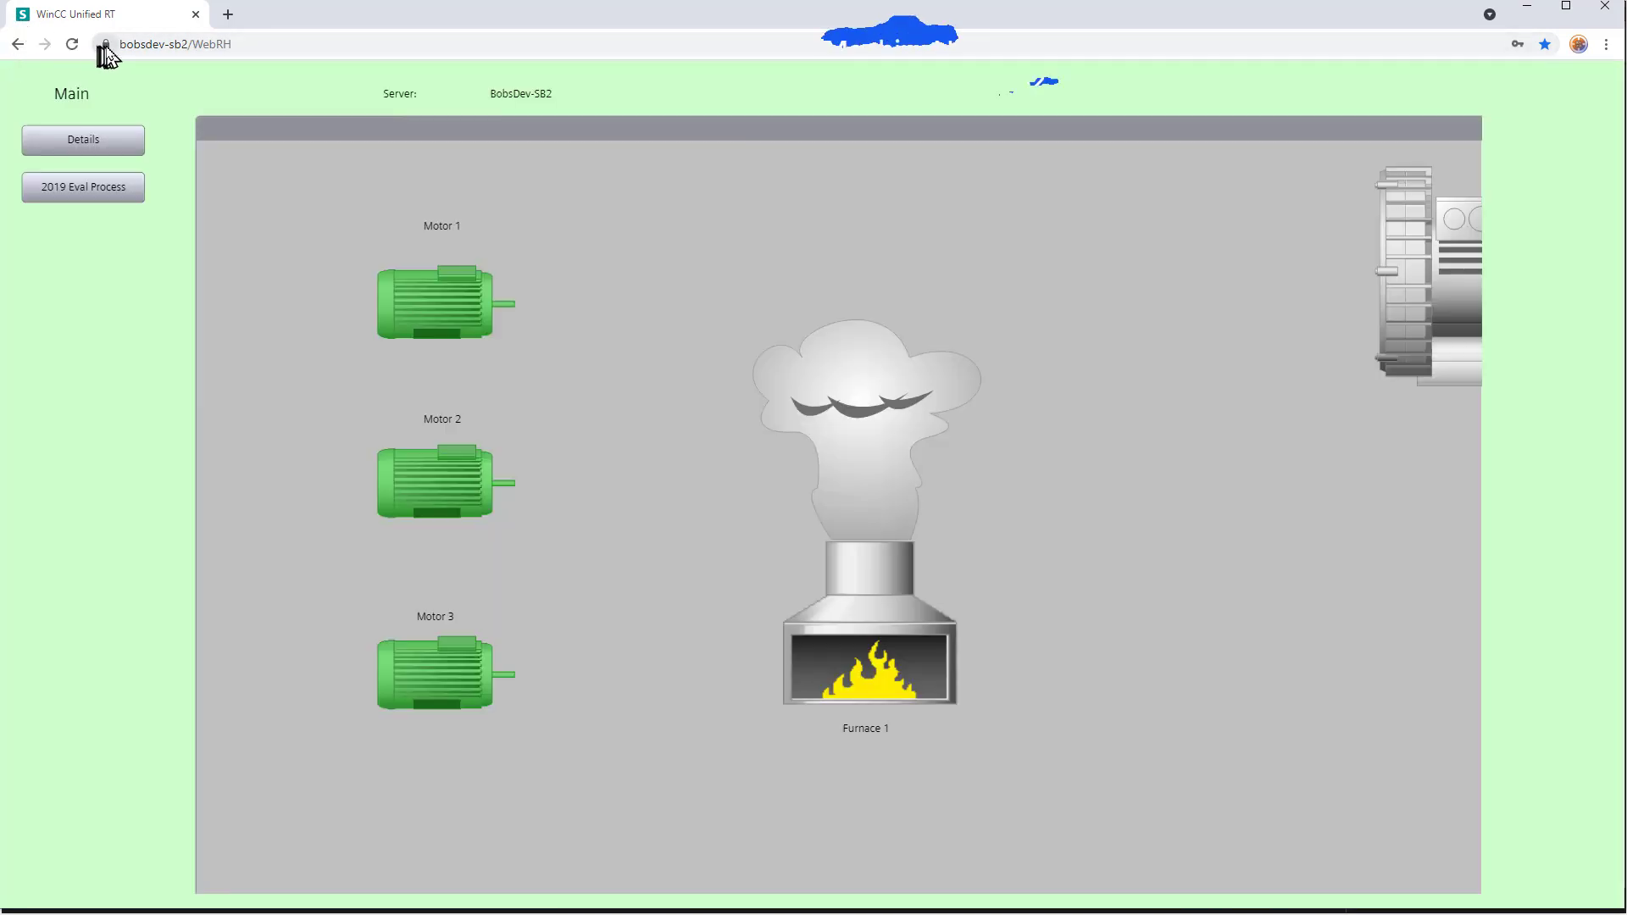
left_click(106, 51)
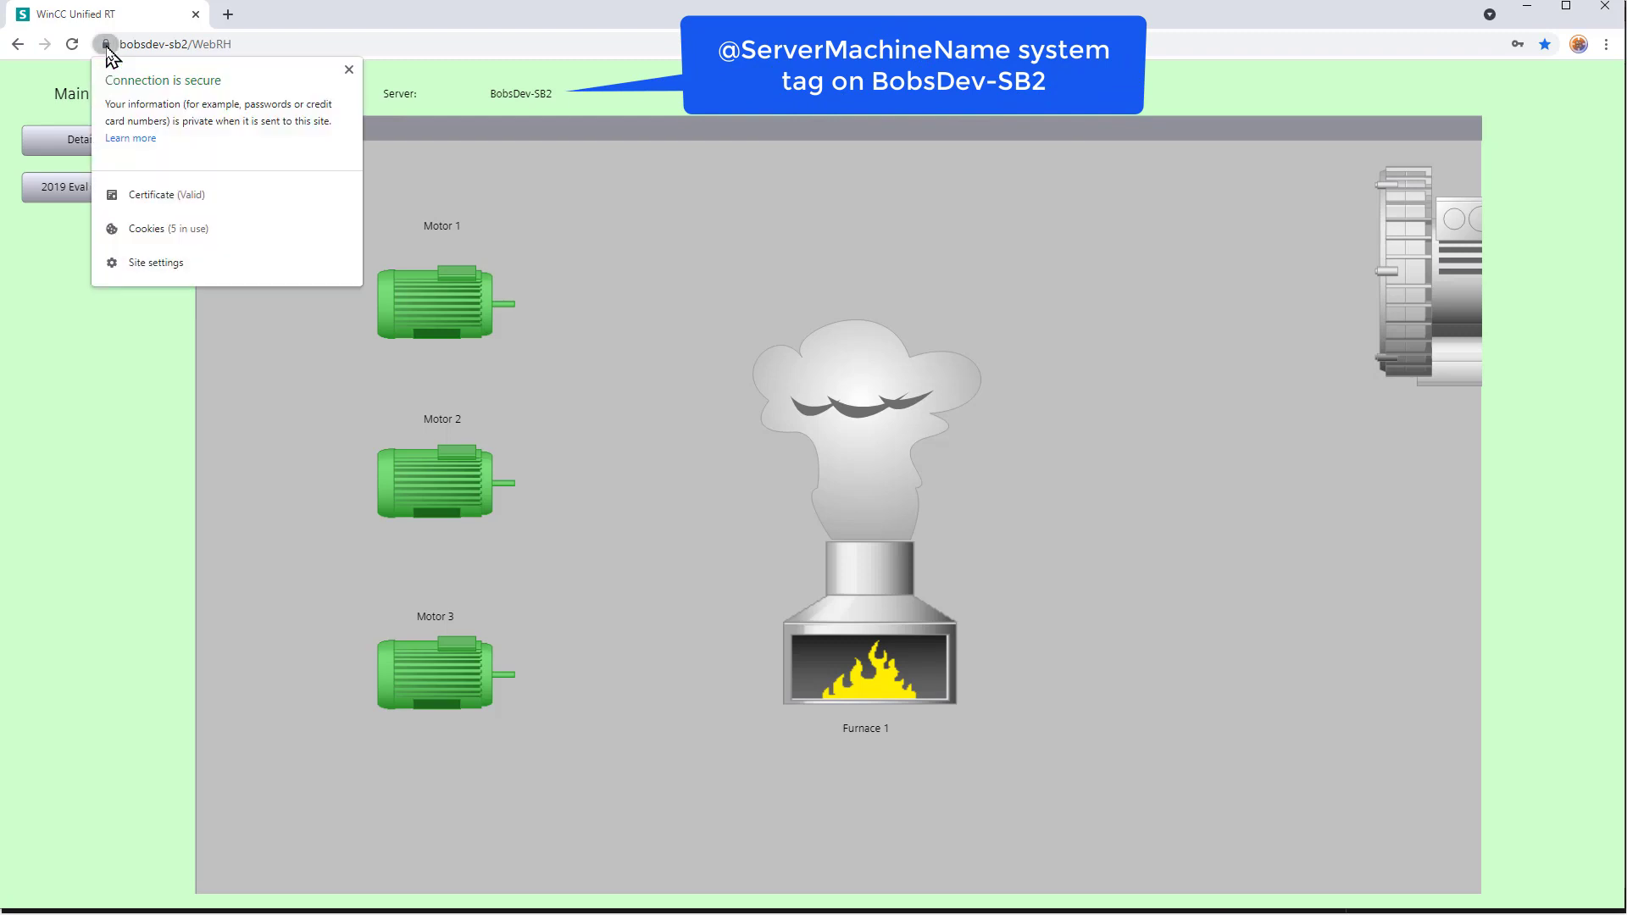
left_click(140, 352)
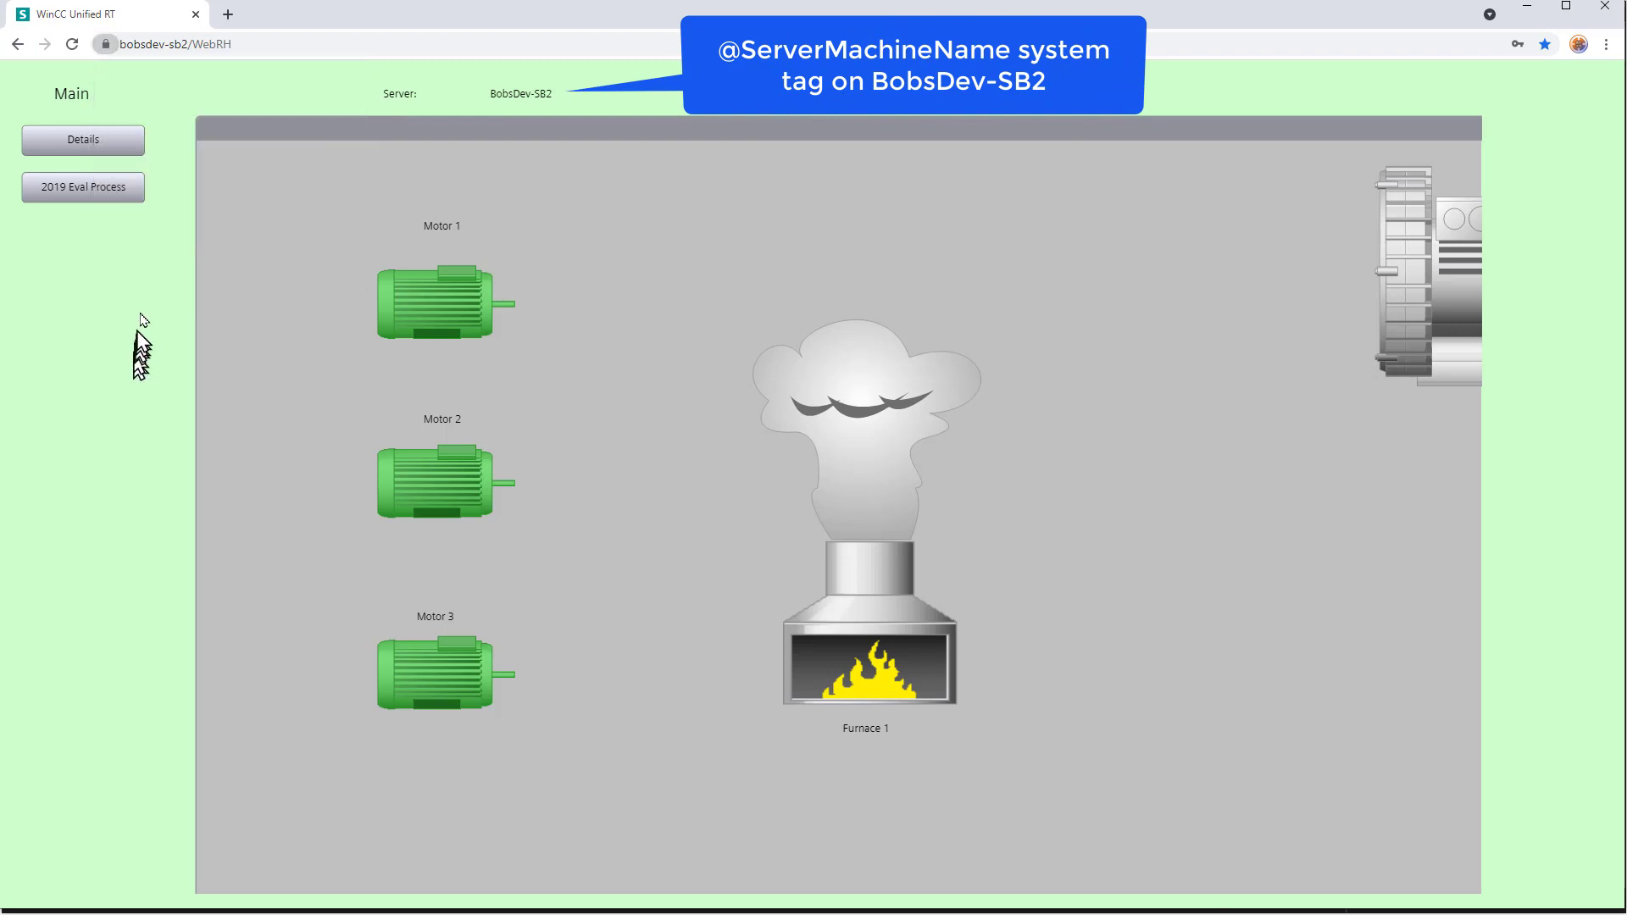
On the 2019 Eval Process screen raise Tank 1 to 69, then show Details
left_click(101, 193)
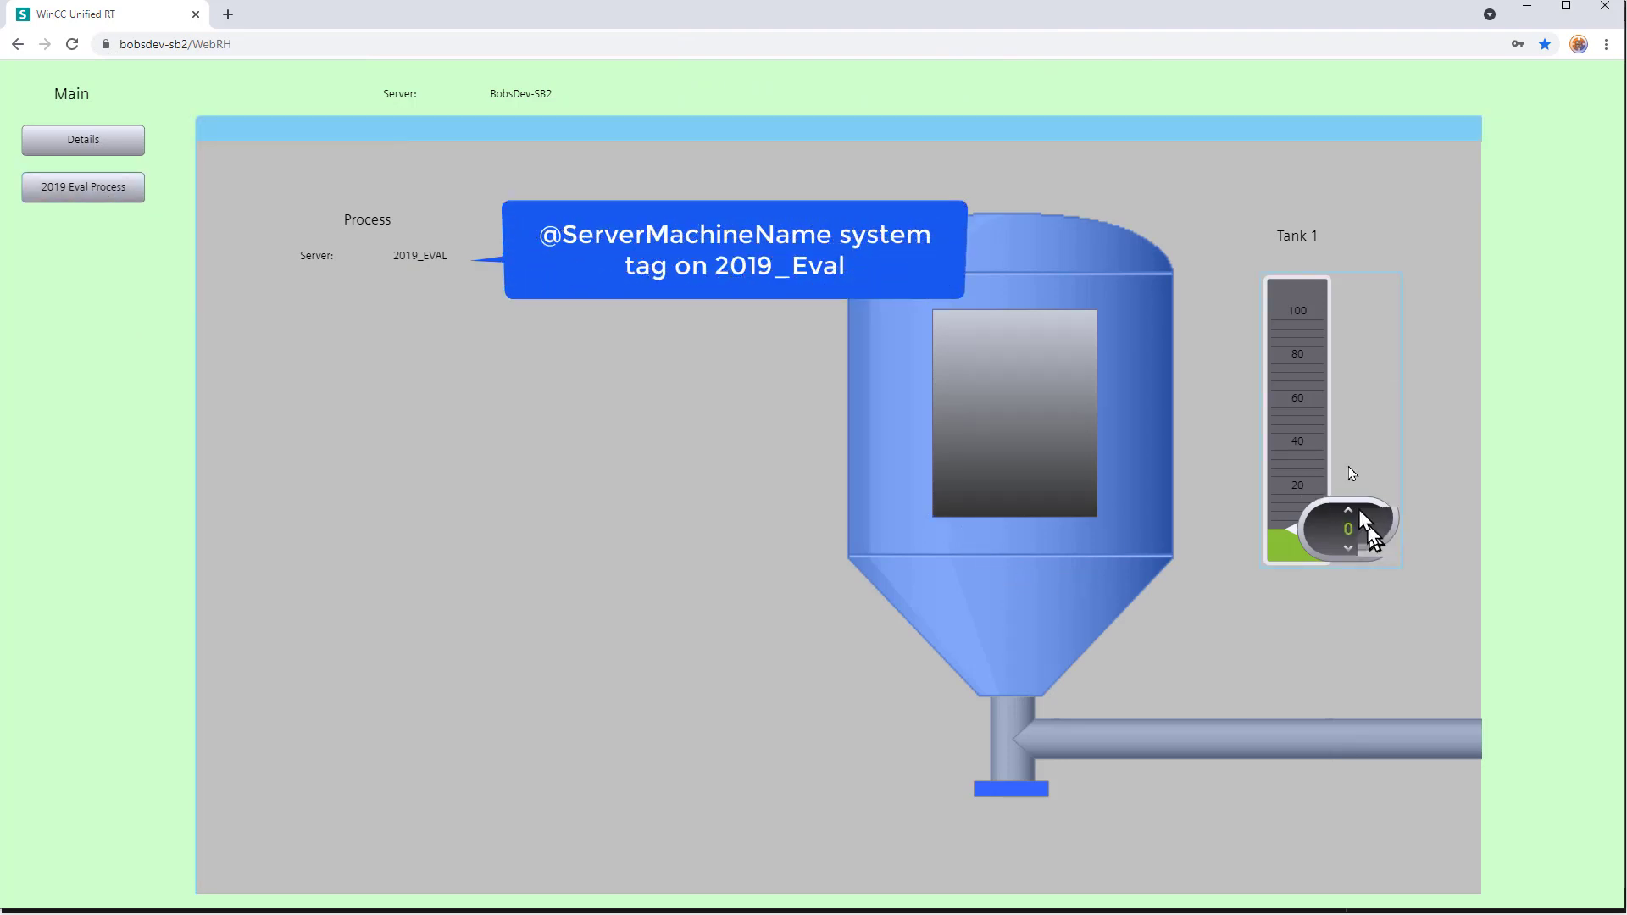
left_click_drag(1348, 525, 1338, 377)
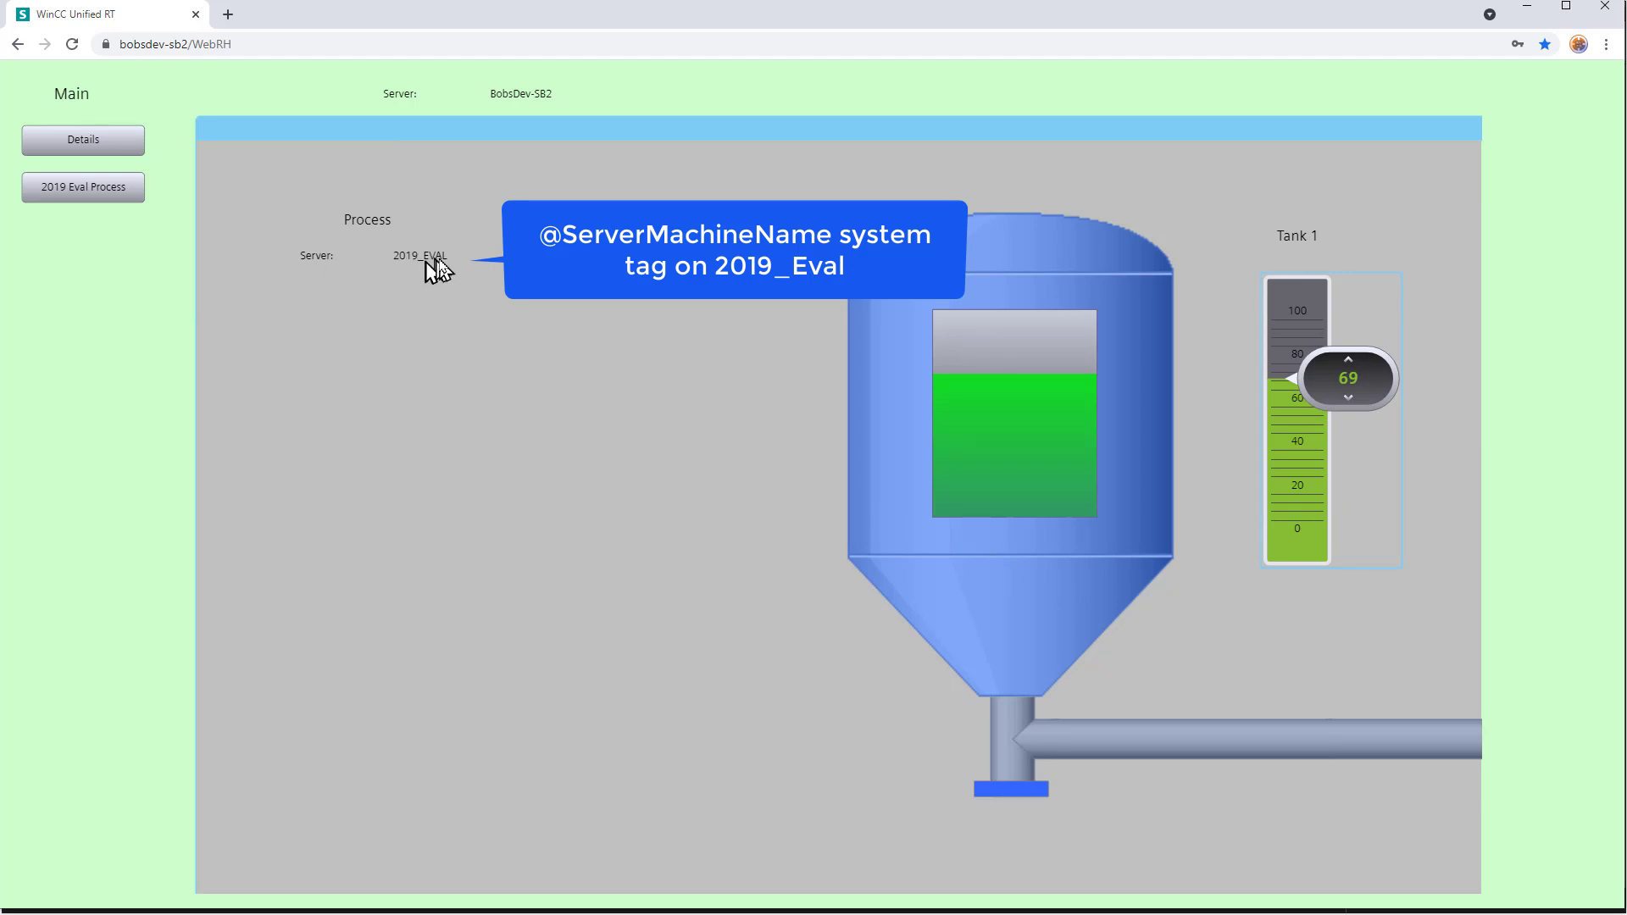
left_click(93, 149)
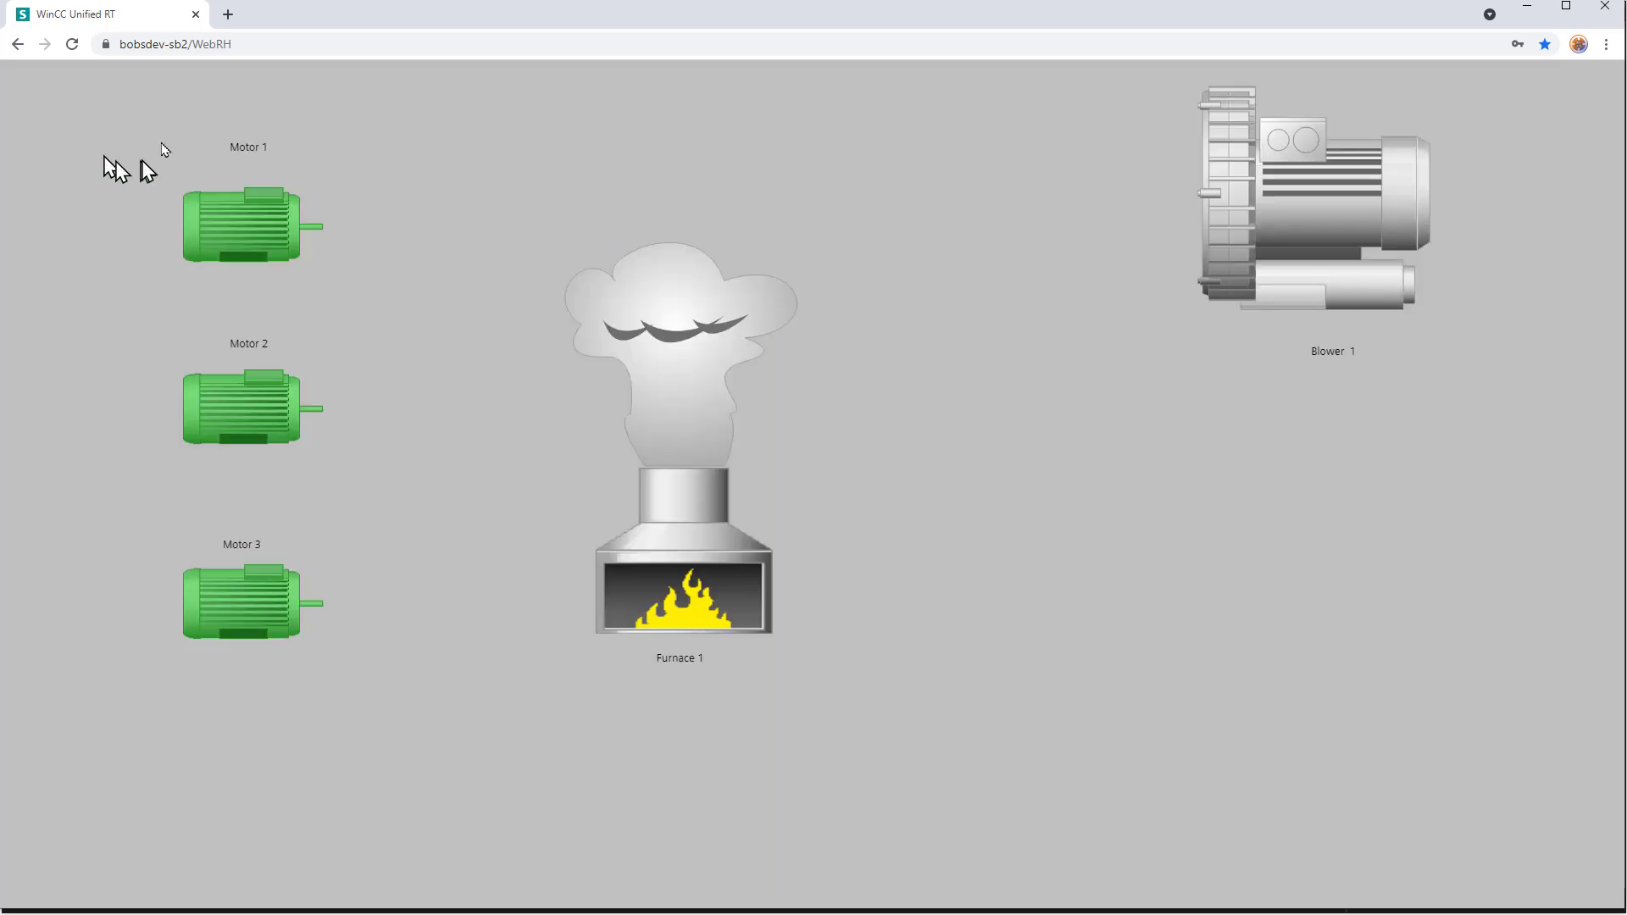
In a new tab, go to the 2019_eval server and download its CA certificate
left_click(227, 15)
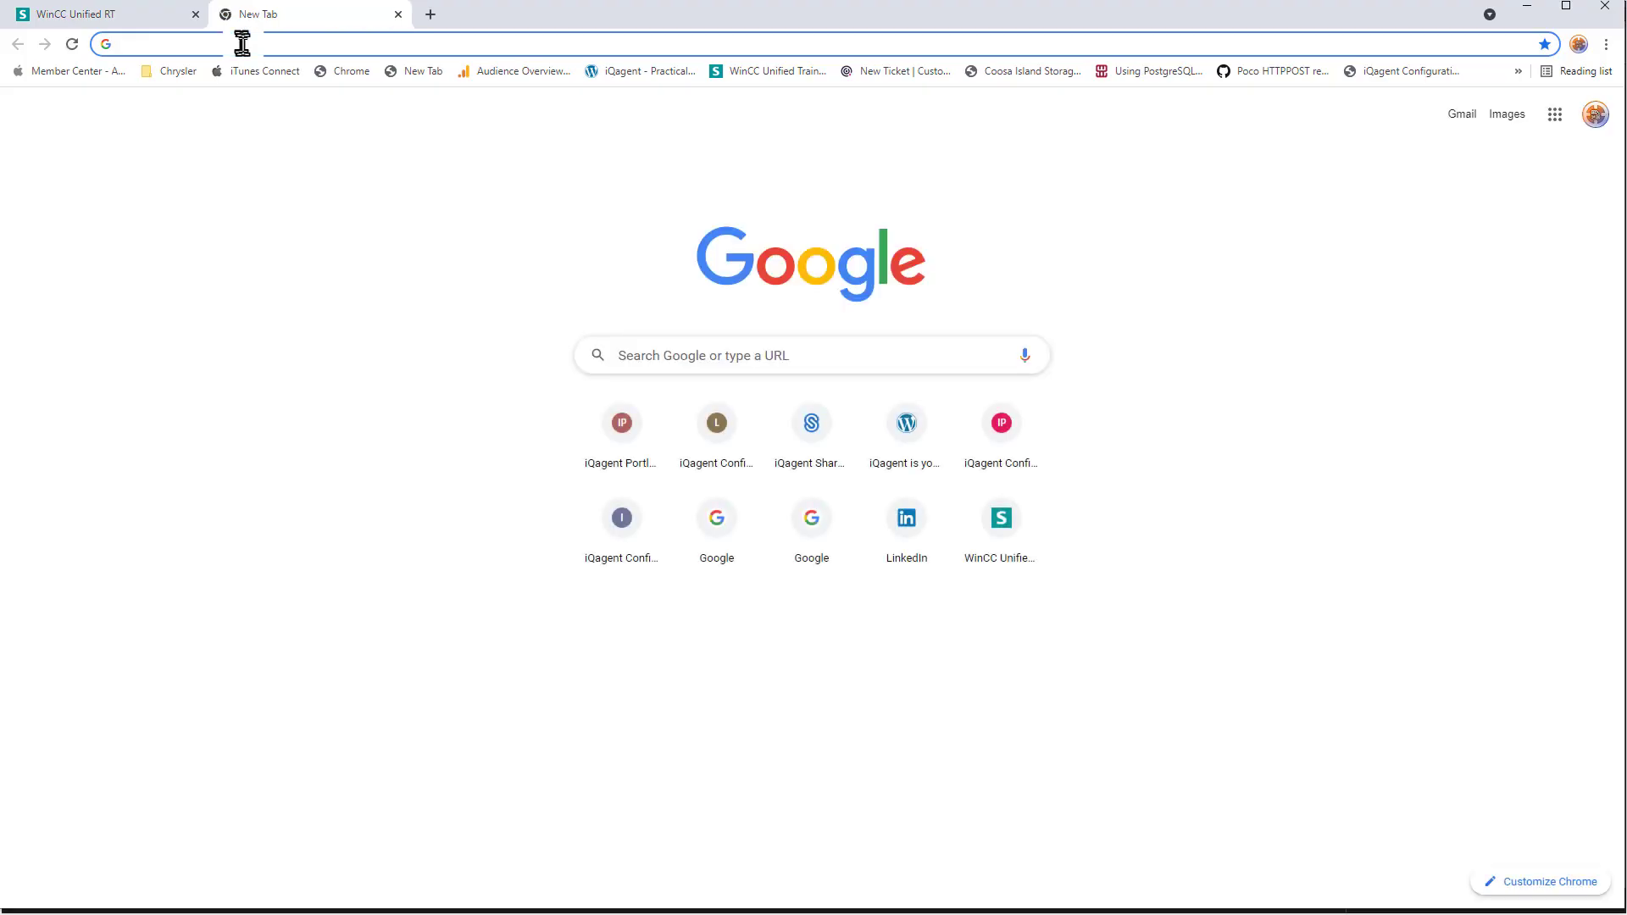
left_click(242, 40)
type("2019_eval")
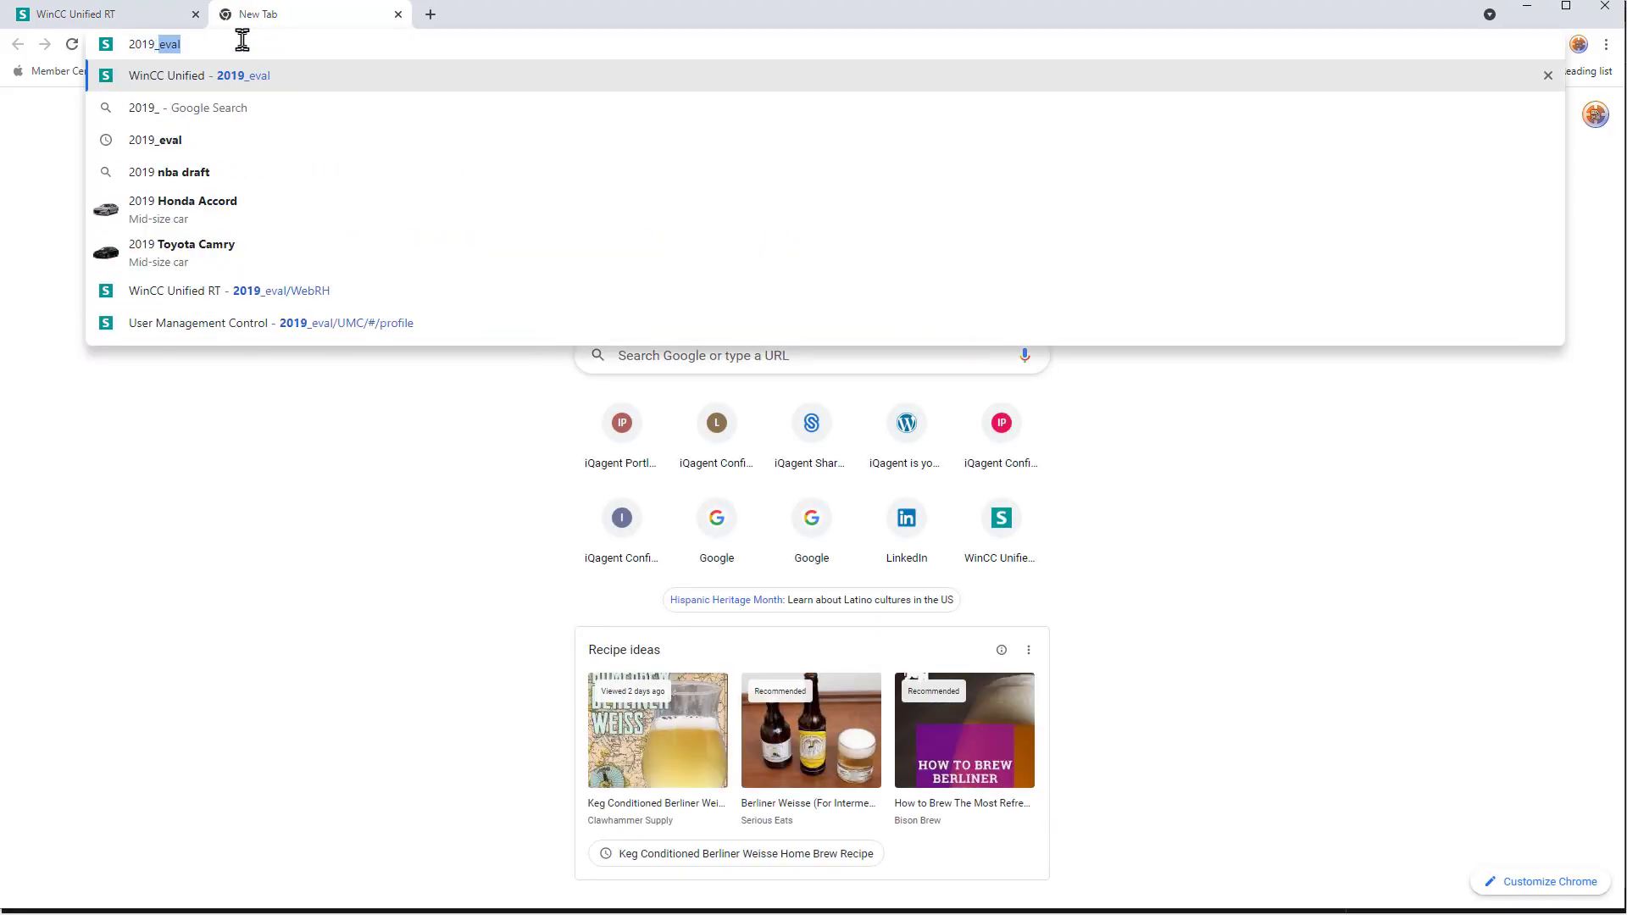
key("Return")
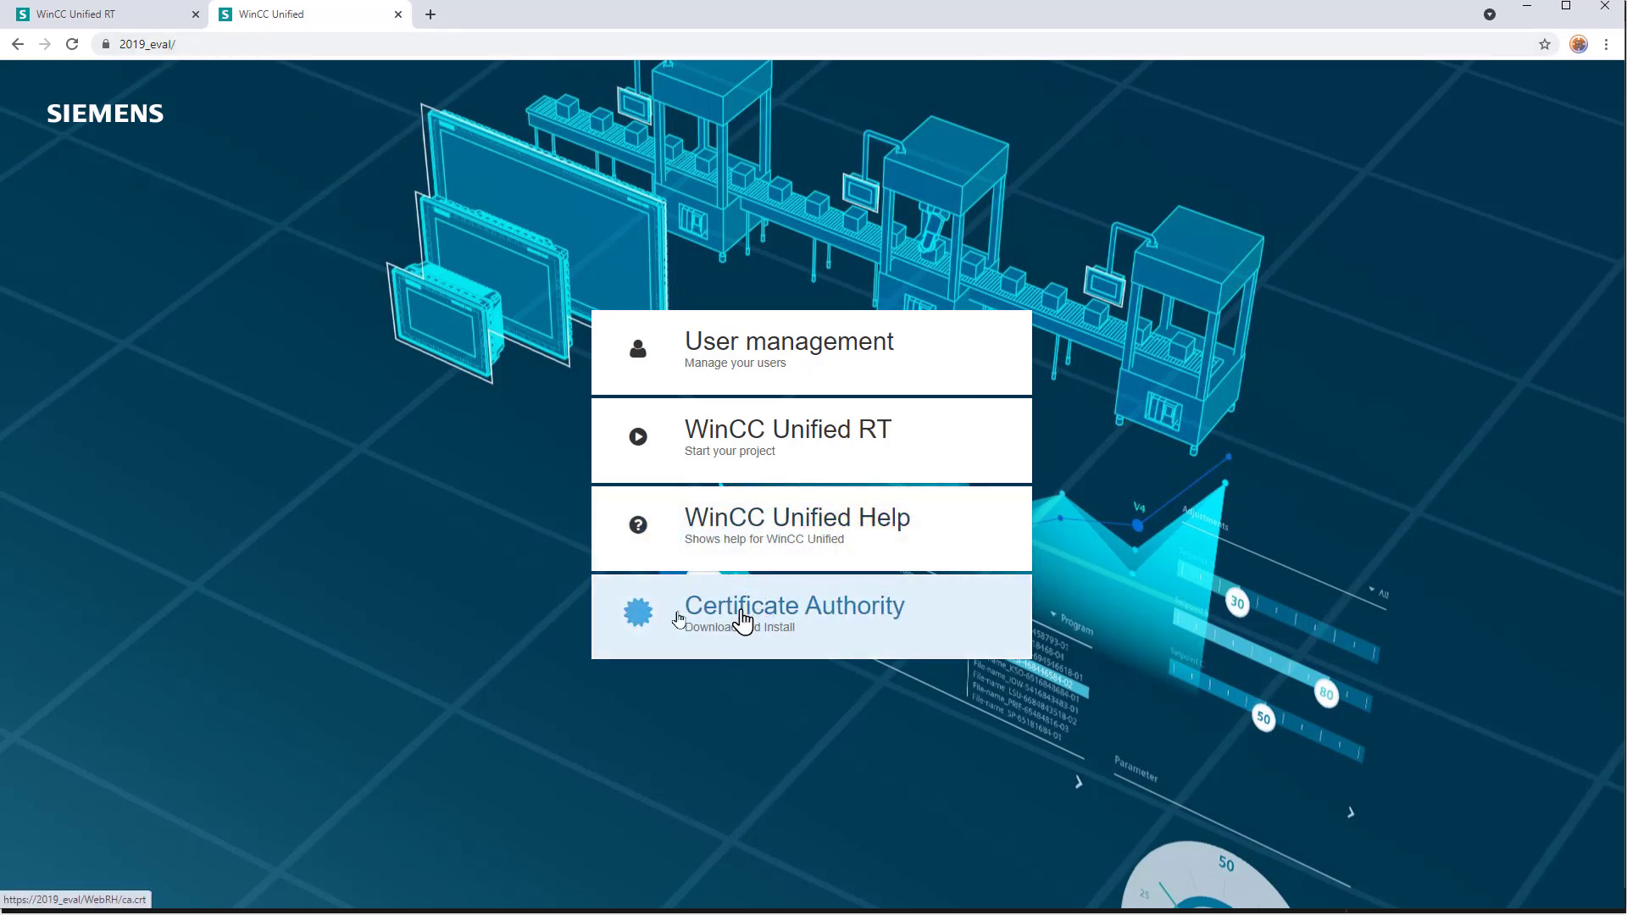
left_click(800, 638)
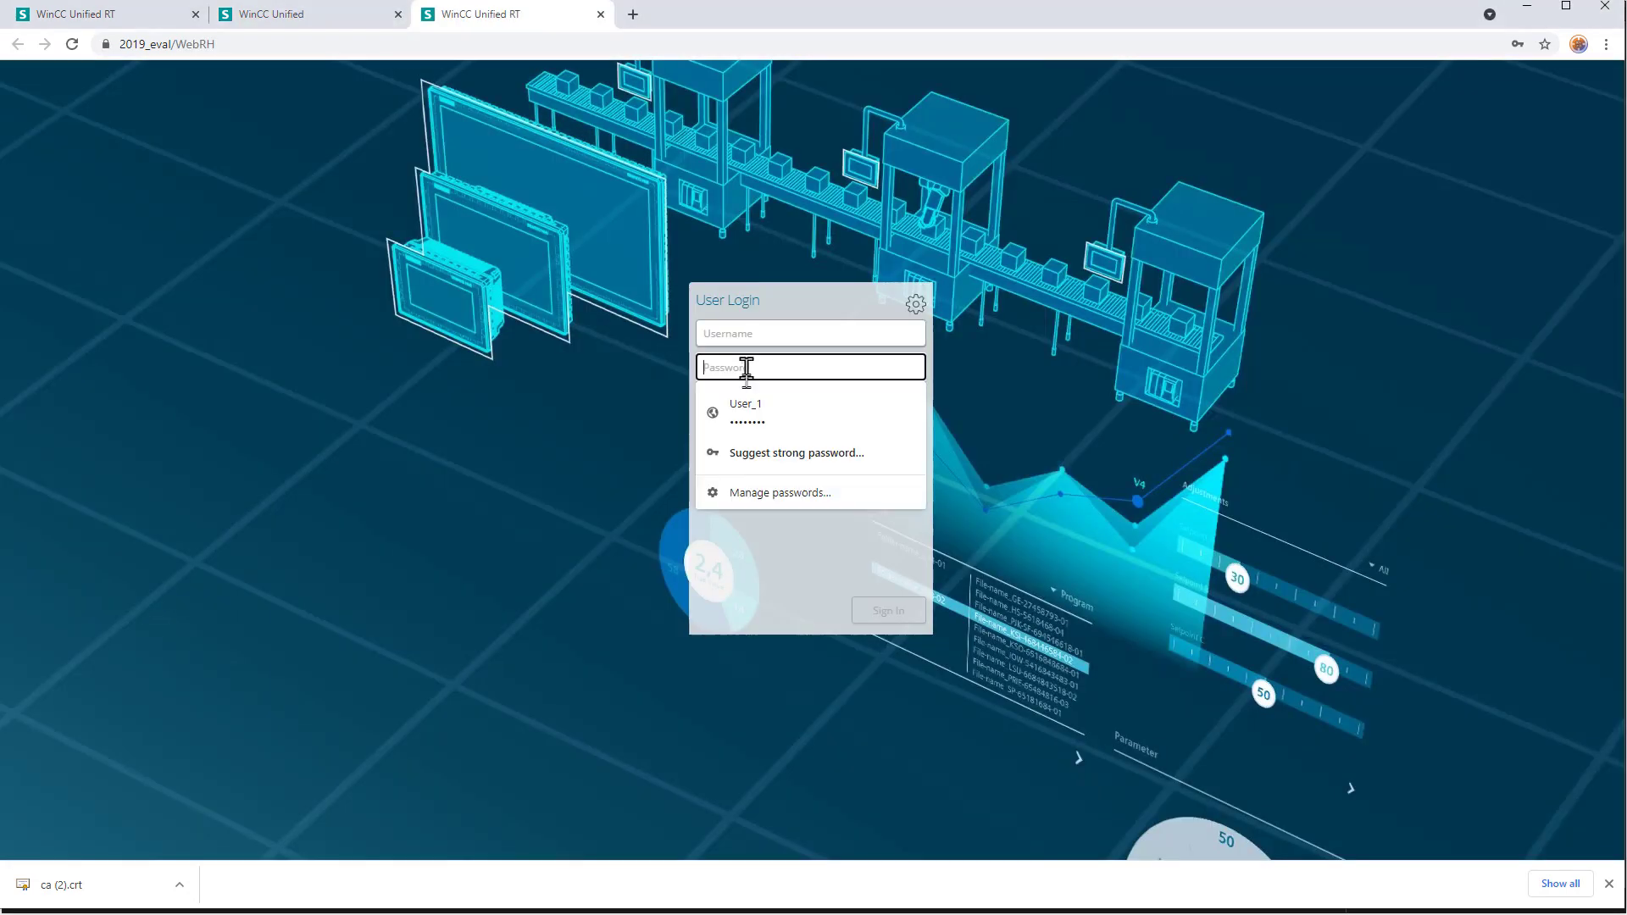
Sign in to 2019_eval with the saved login, view Bobs Dev Details, then return to Process
left_click(746, 408)
left_click(873, 611)
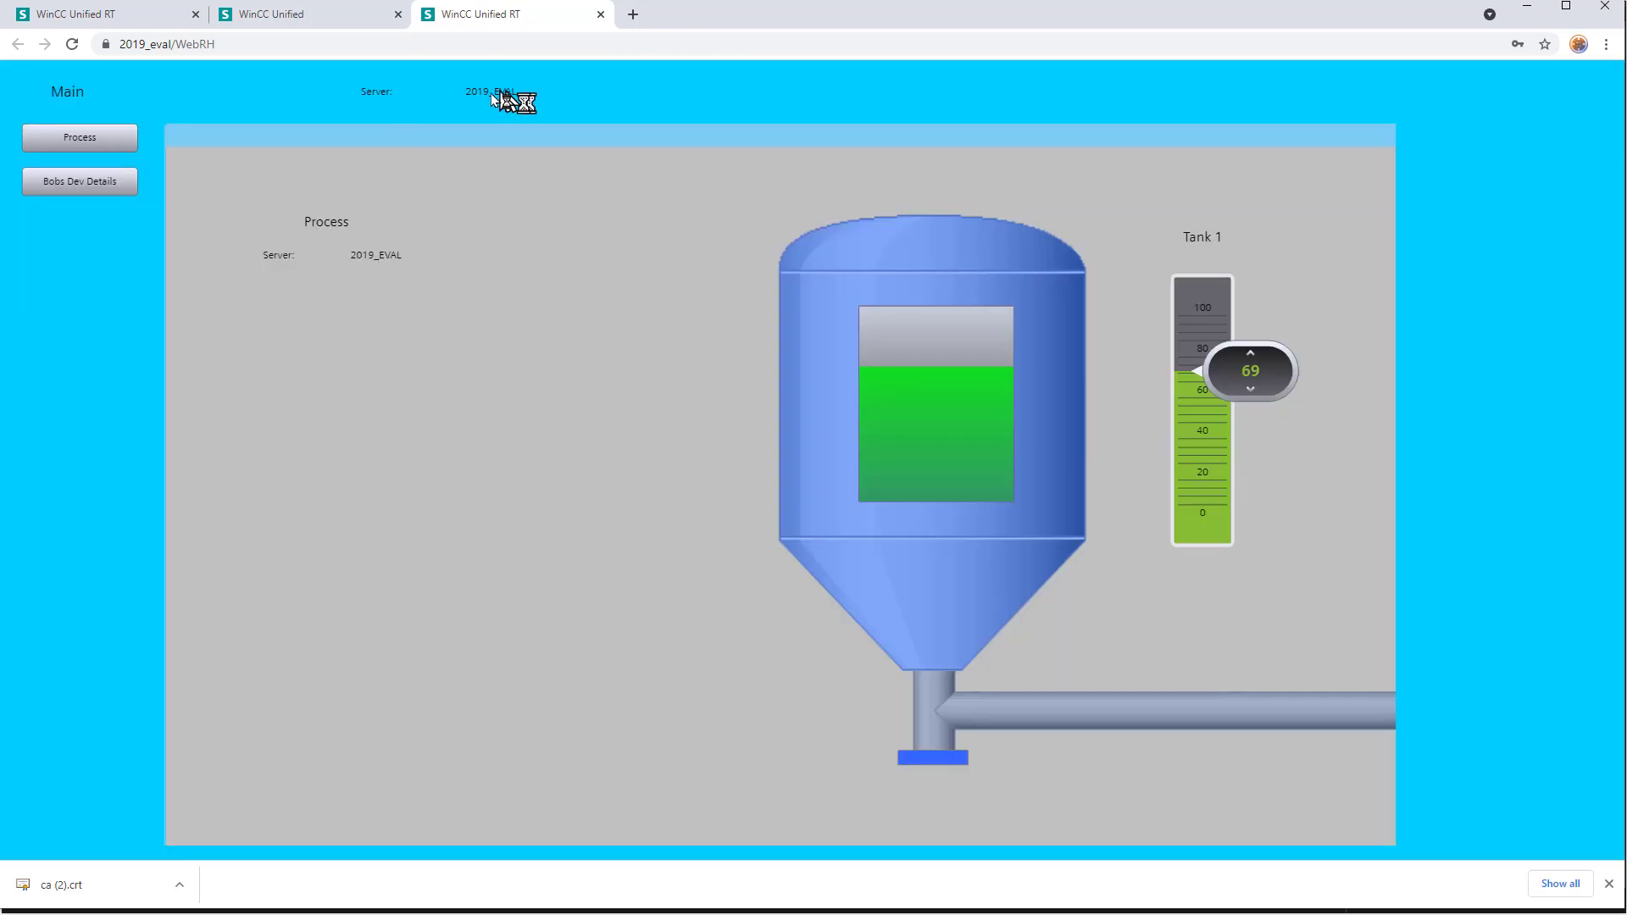
left_click(106, 188)
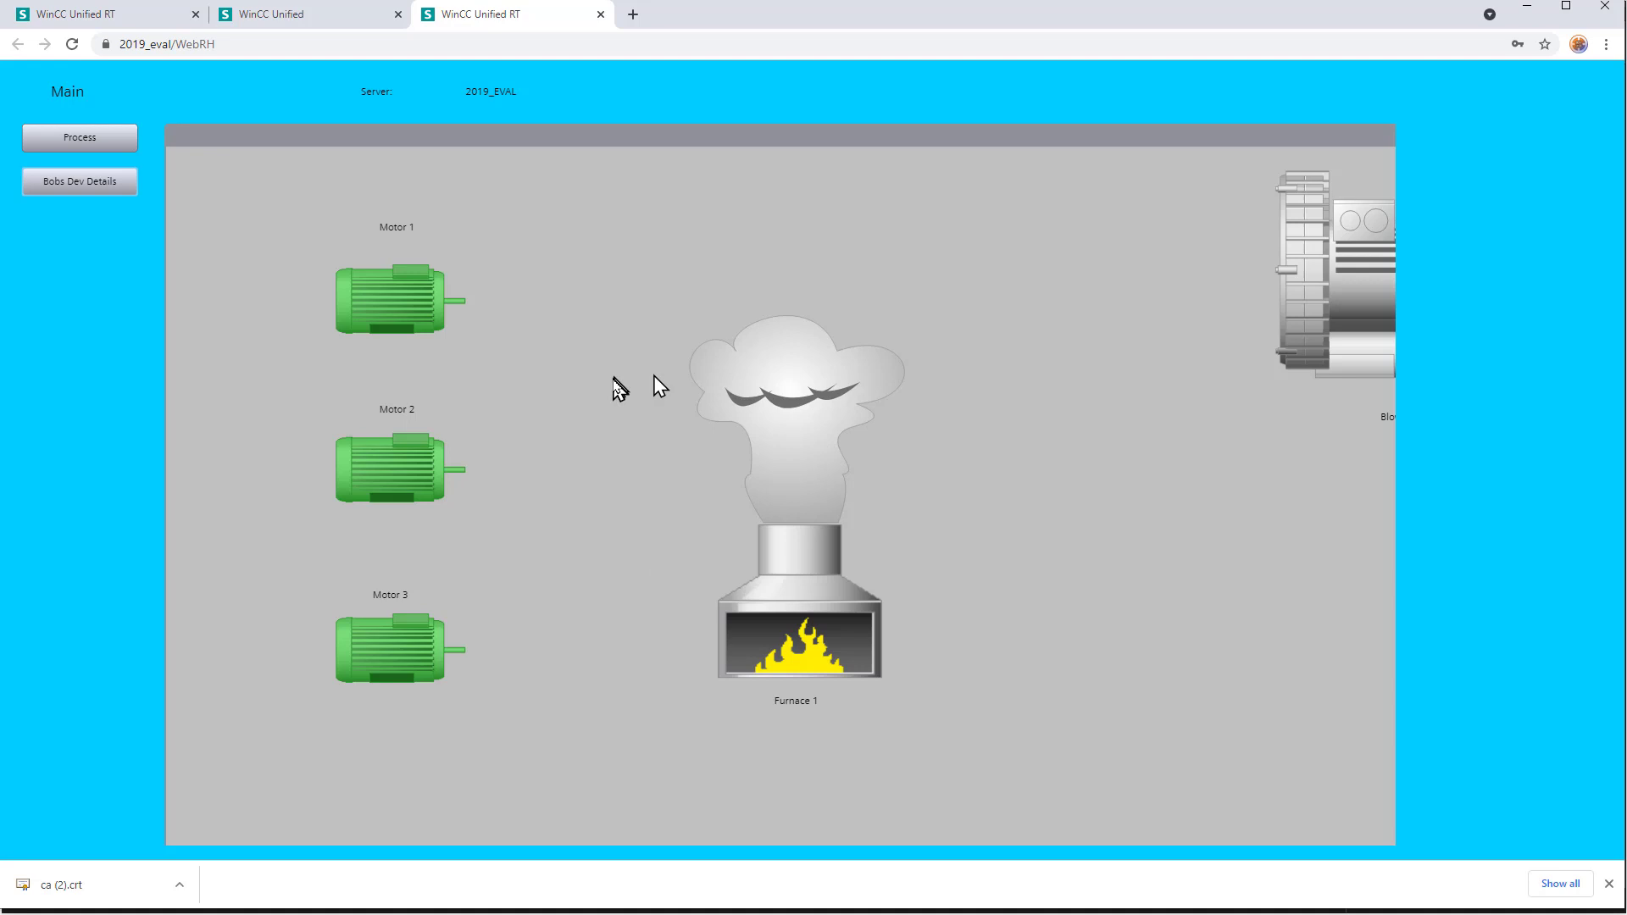
left_click(108, 141)
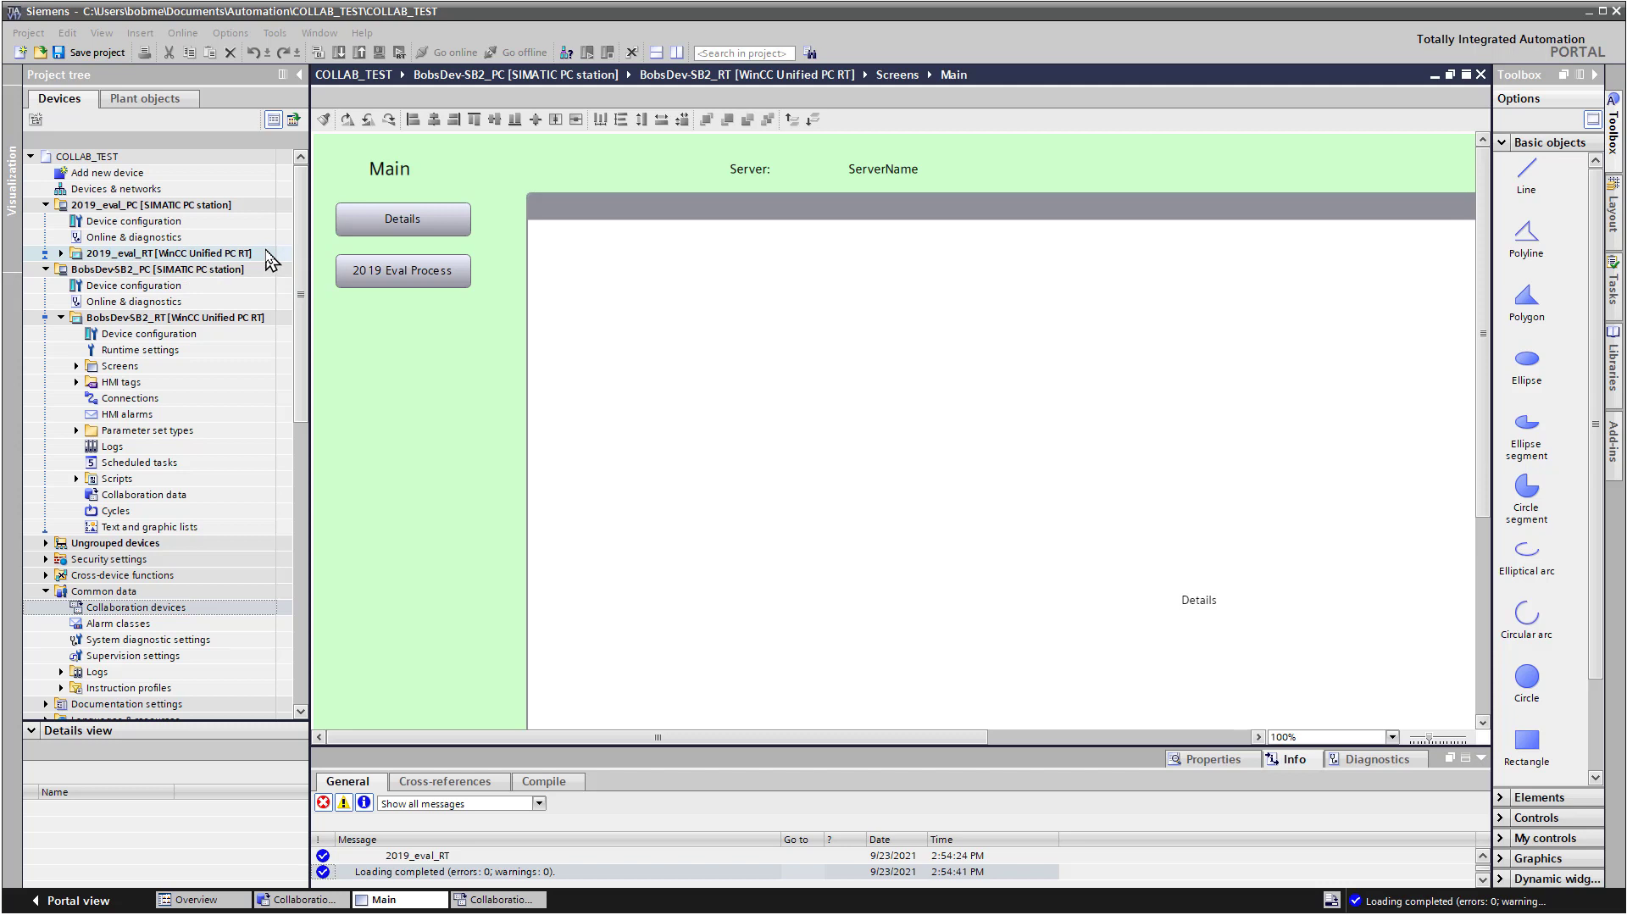
Open the recent project csproj-76, answering the save prompt for the current project
left_click(28, 33)
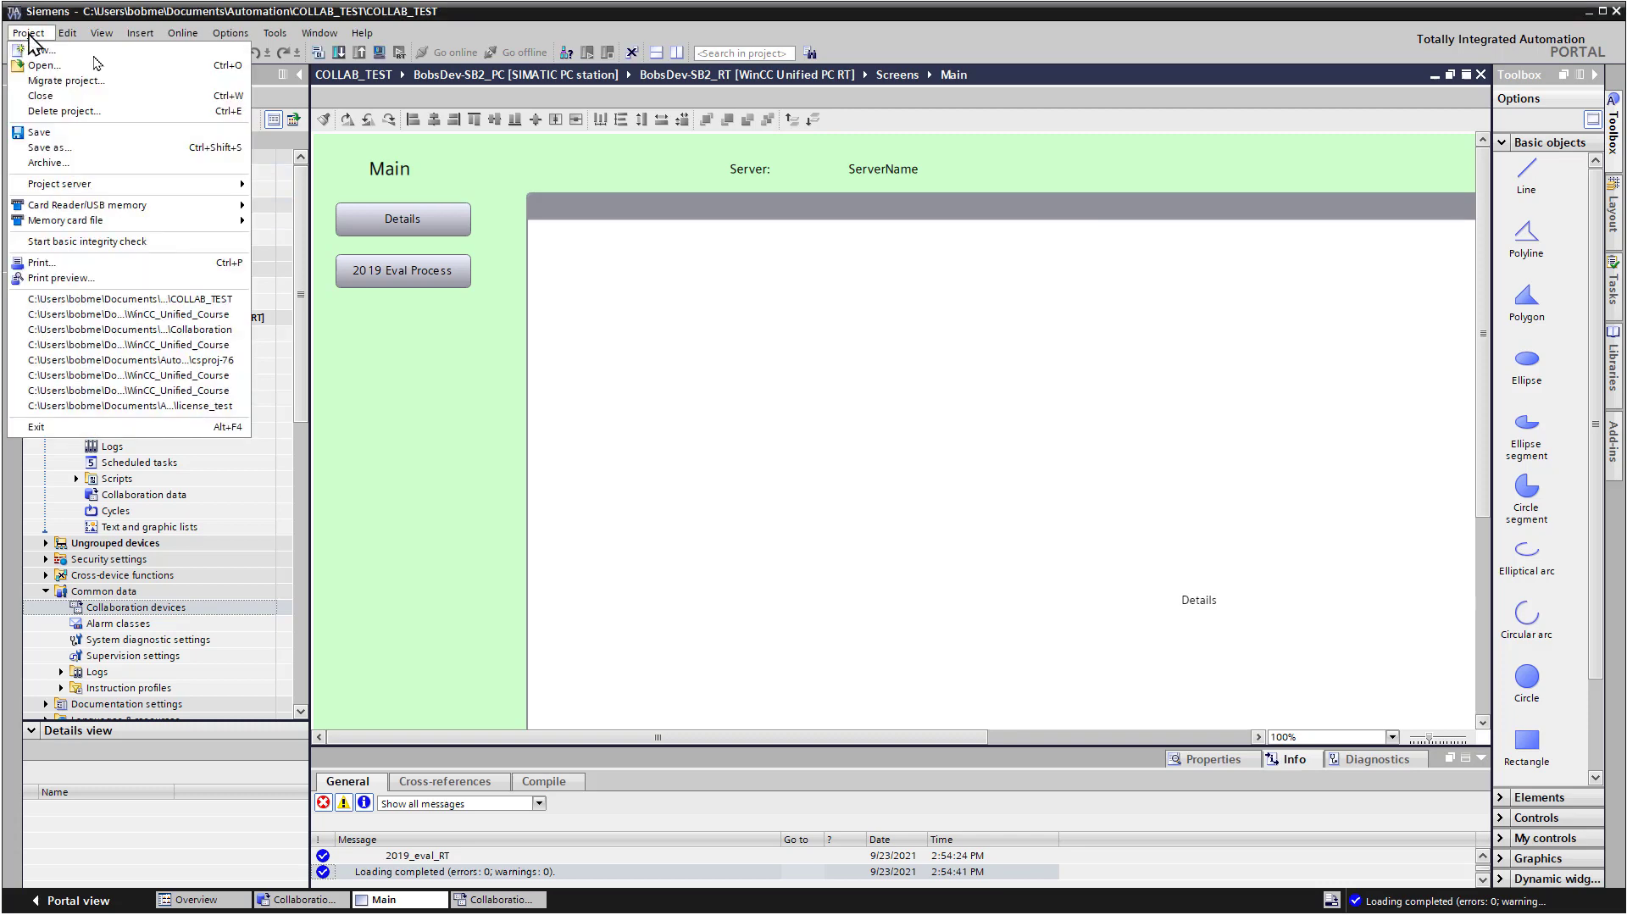
left_click(208, 359)
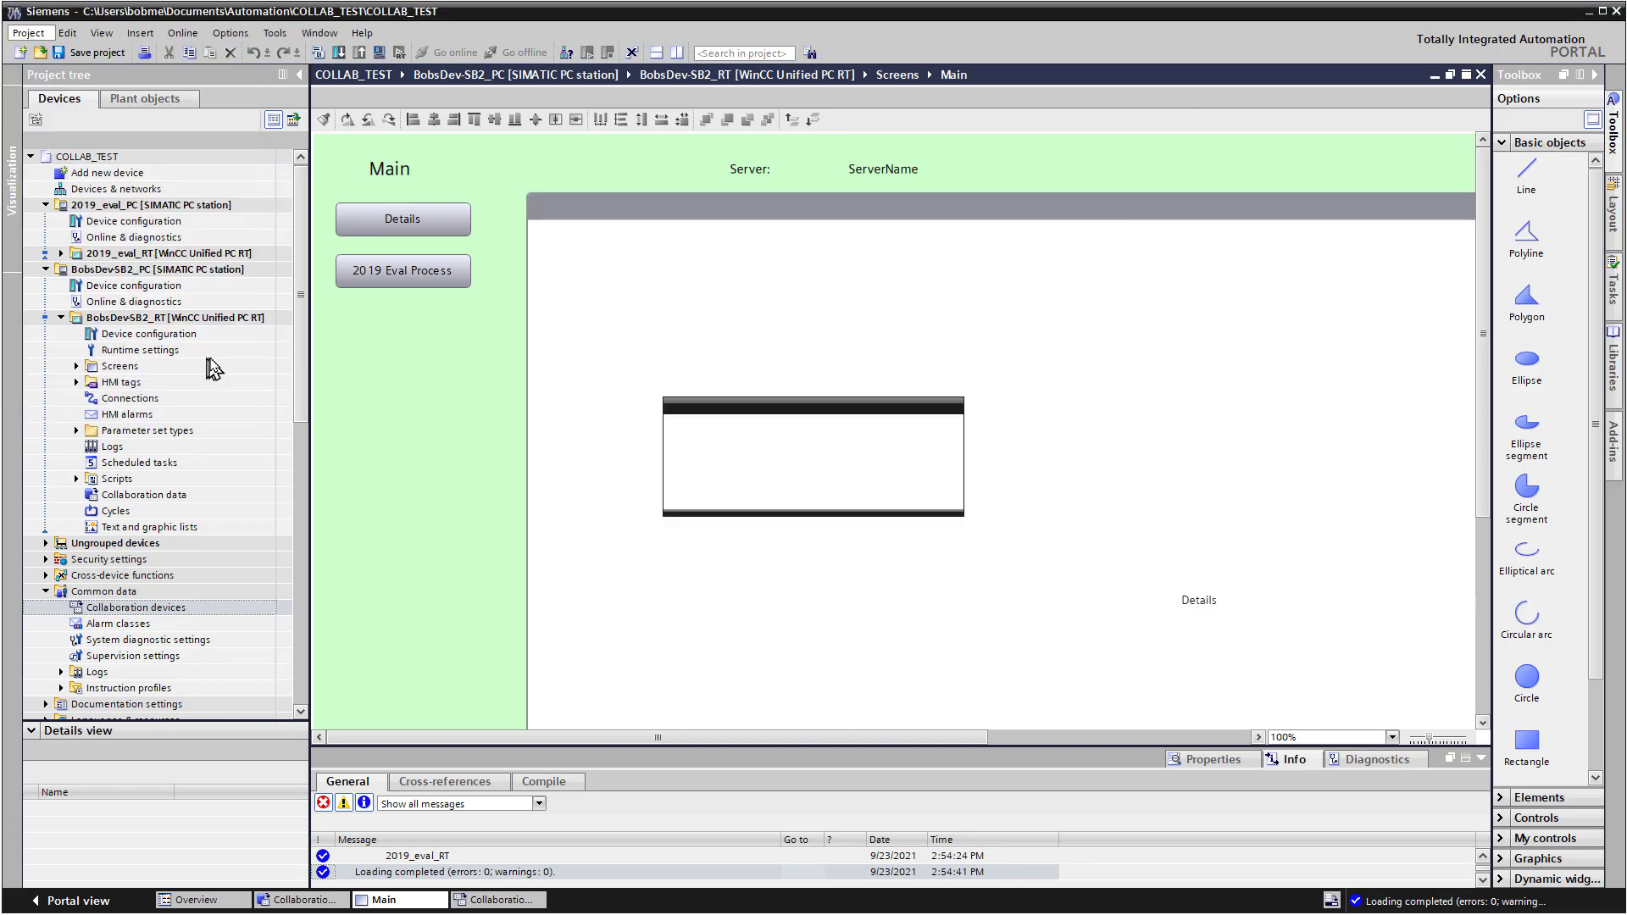
left_click(796, 497)
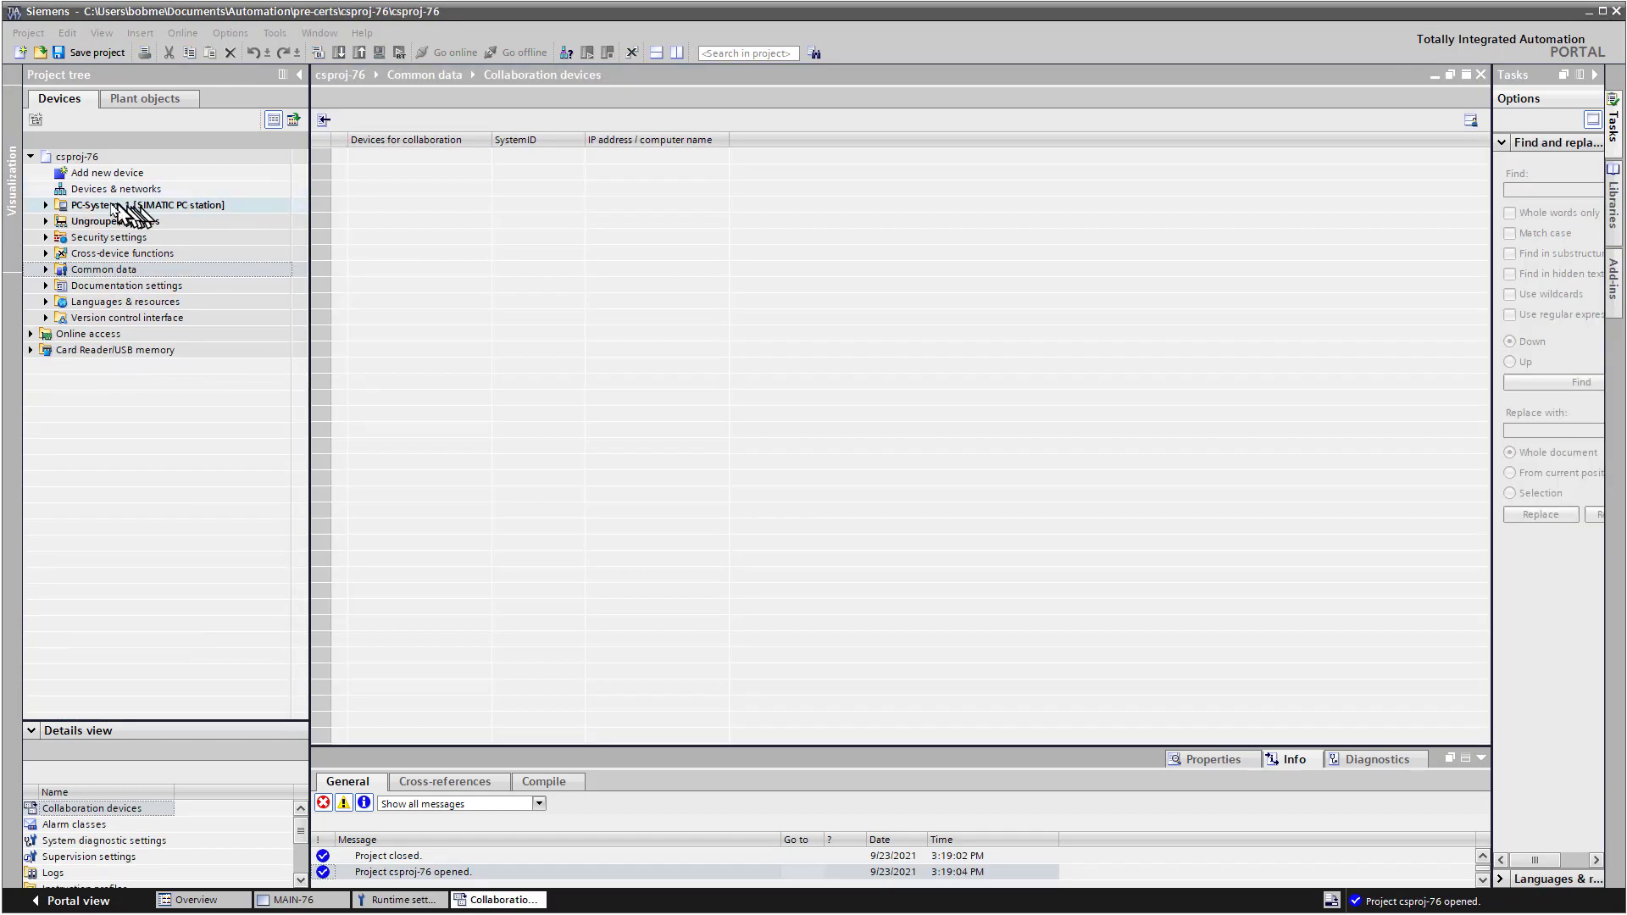
Open HMI_76_RT's runtime settings collaboration data and expand Screens to show MAIN-76
left_click(66, 206)
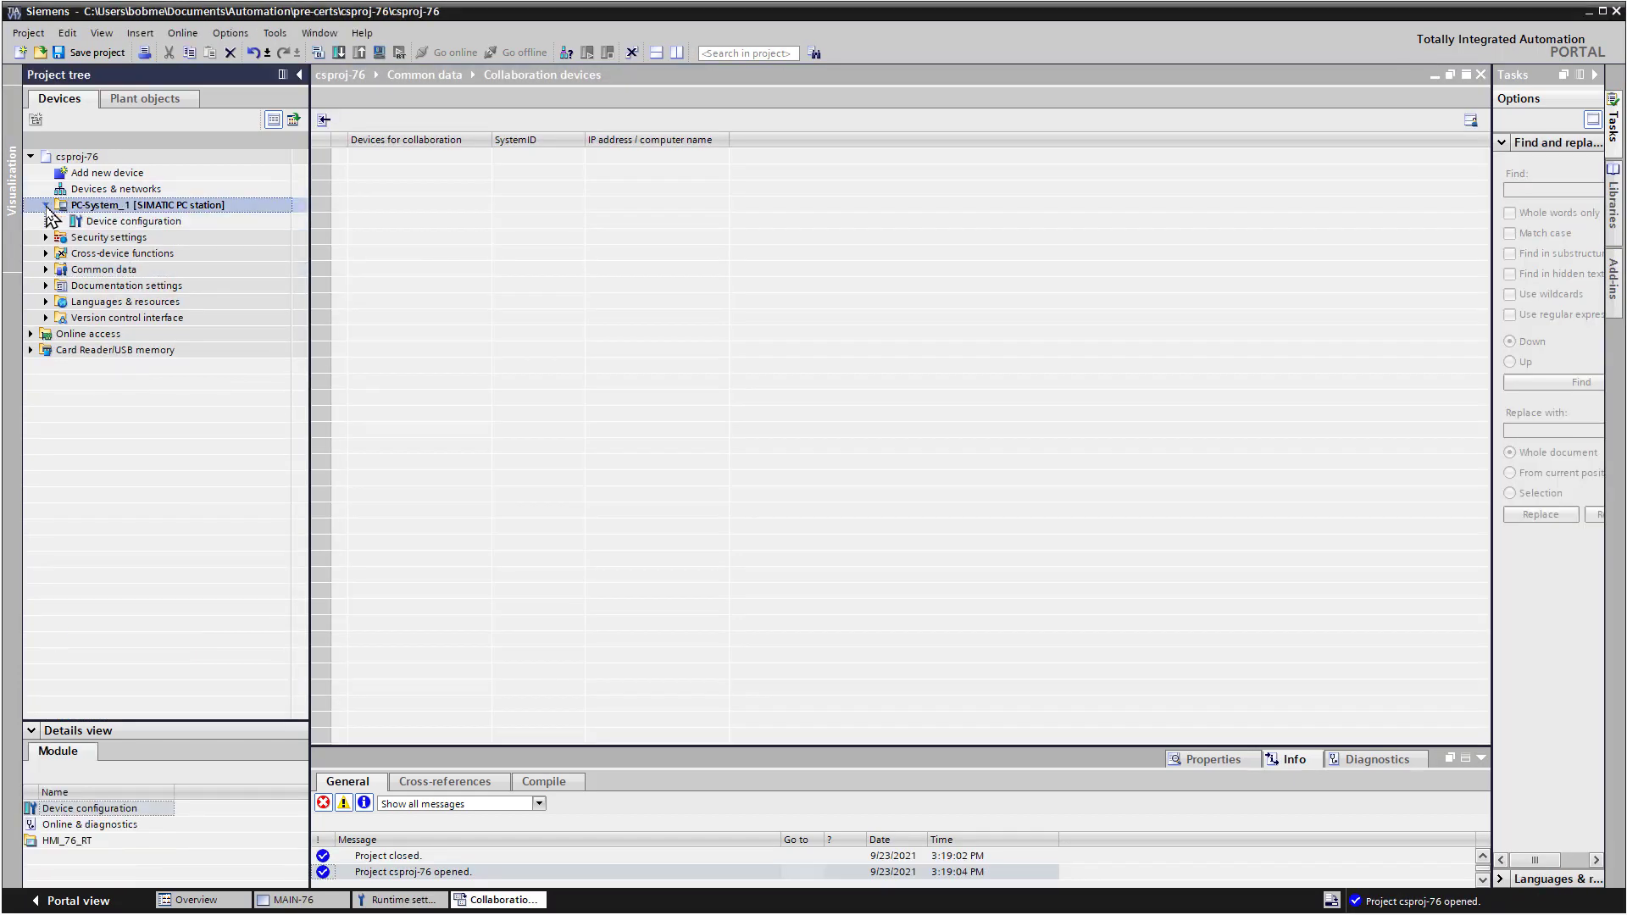
left_click(46, 205)
left_click(62, 255)
left_click(61, 254)
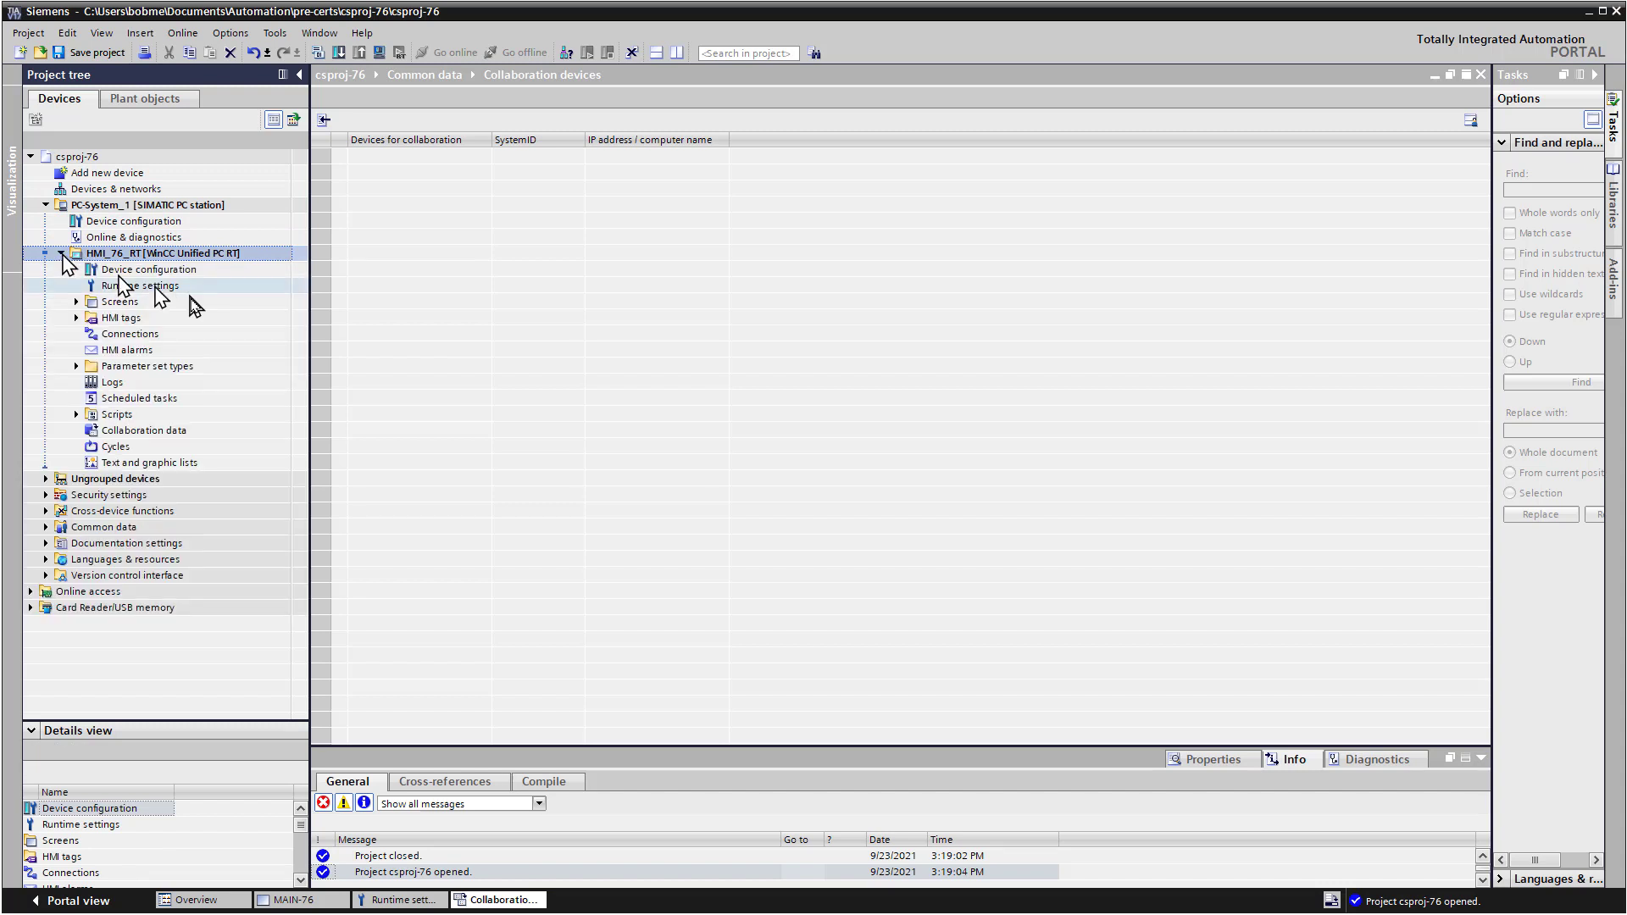
left_click(141, 287)
double_click(141, 287)
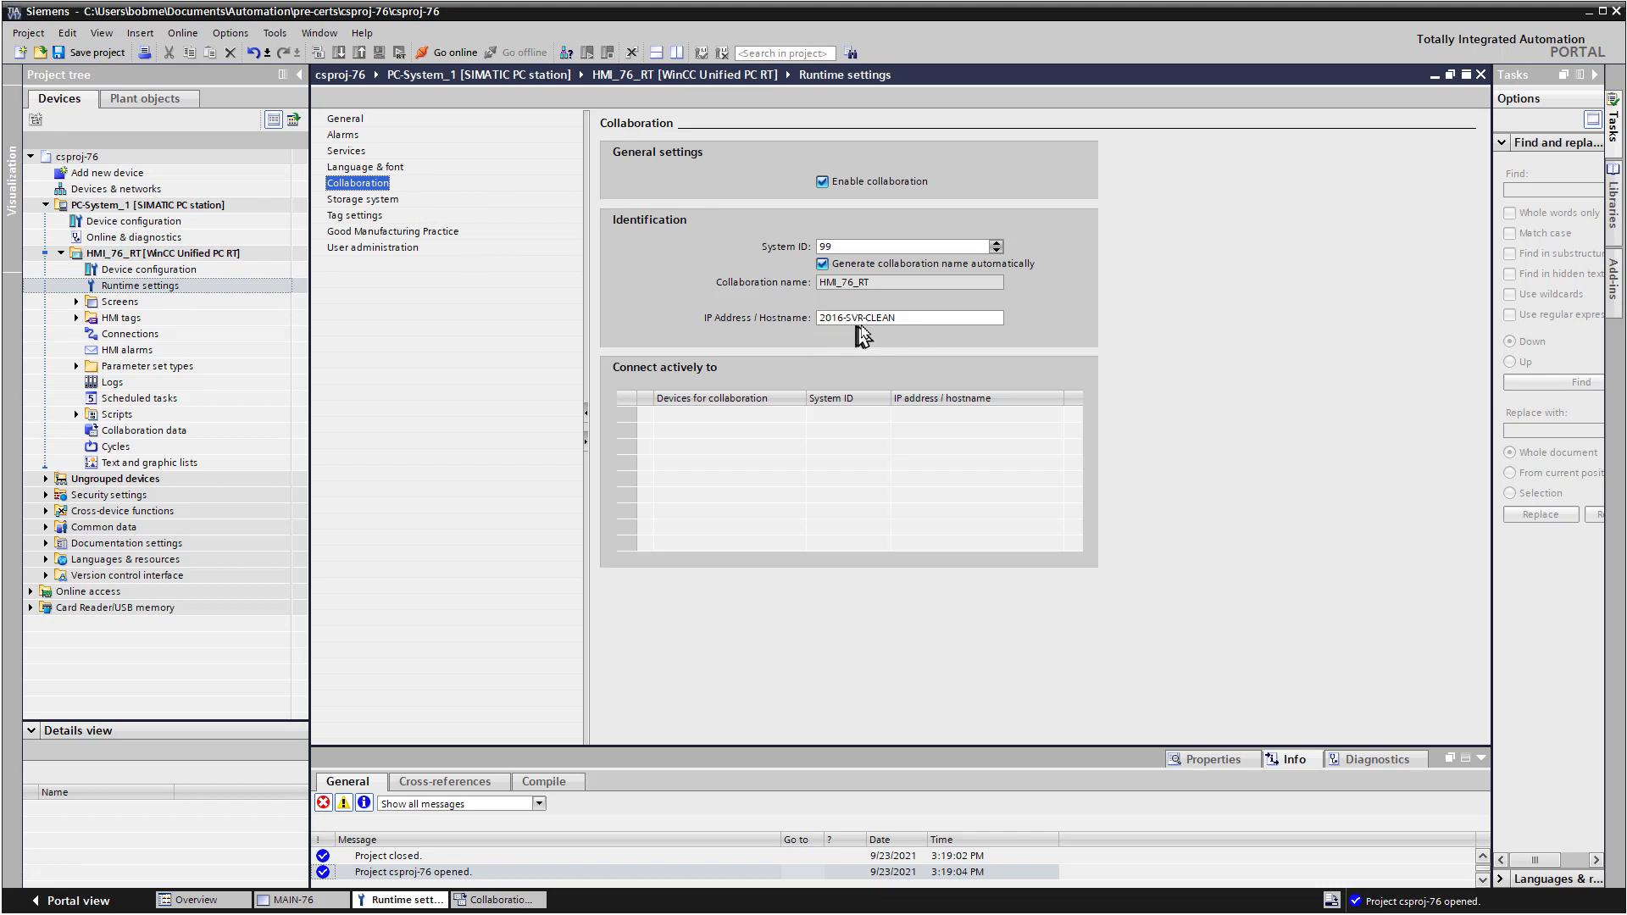
double_click(170, 430)
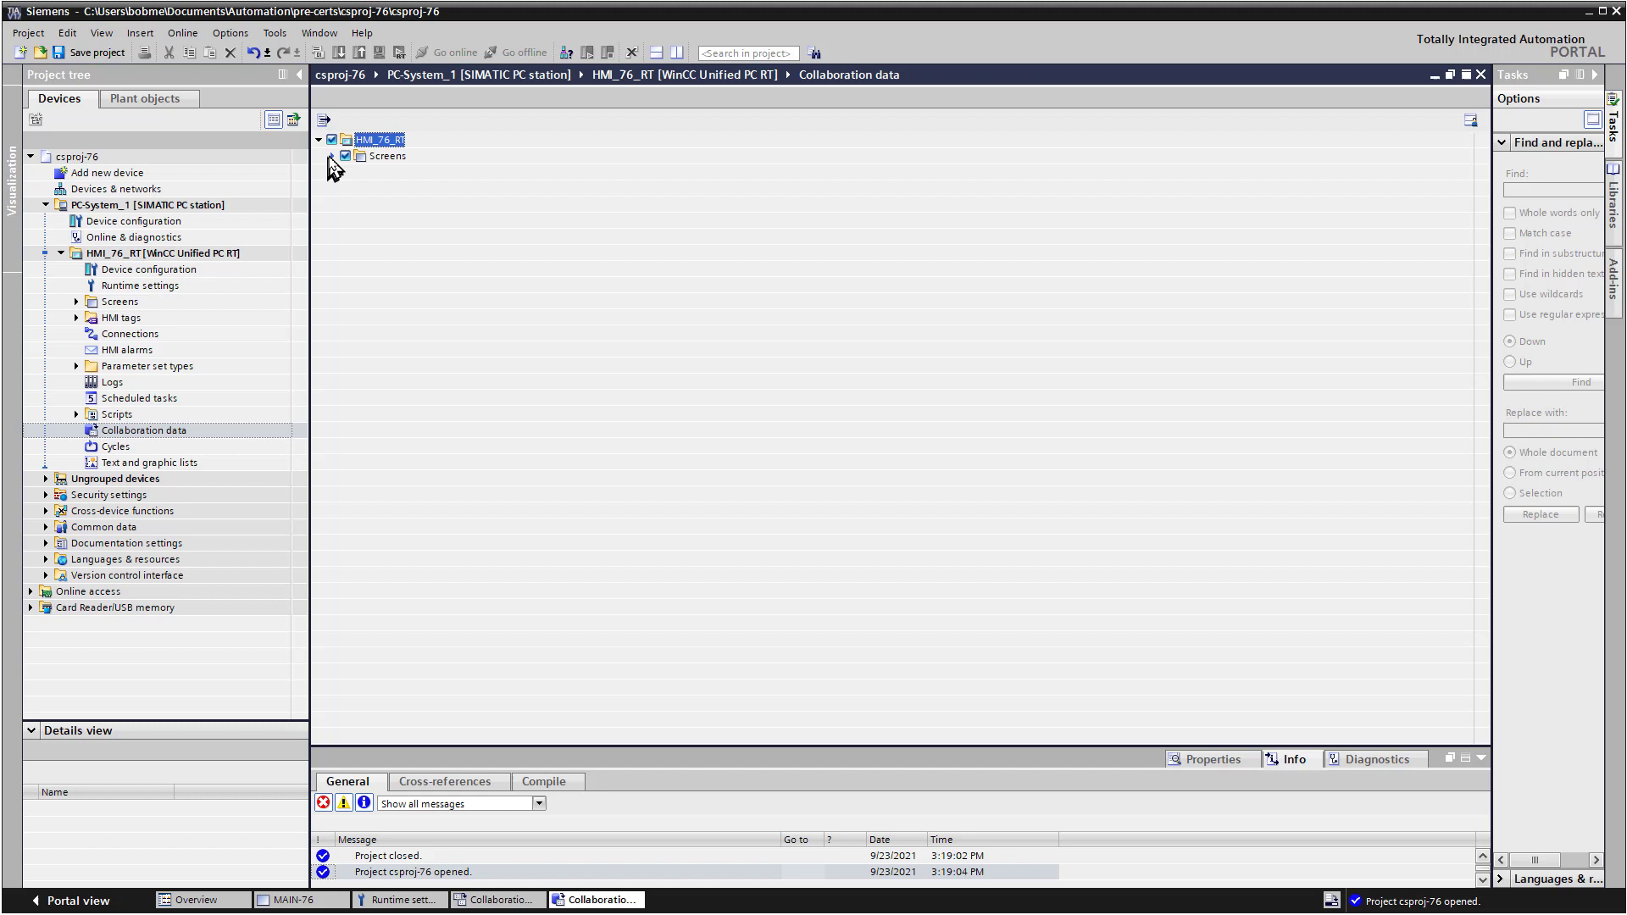
left_click(332, 156)
Export the collaboration data to 2016_SCREENS.xml and dismiss the success message
left_click(323, 120)
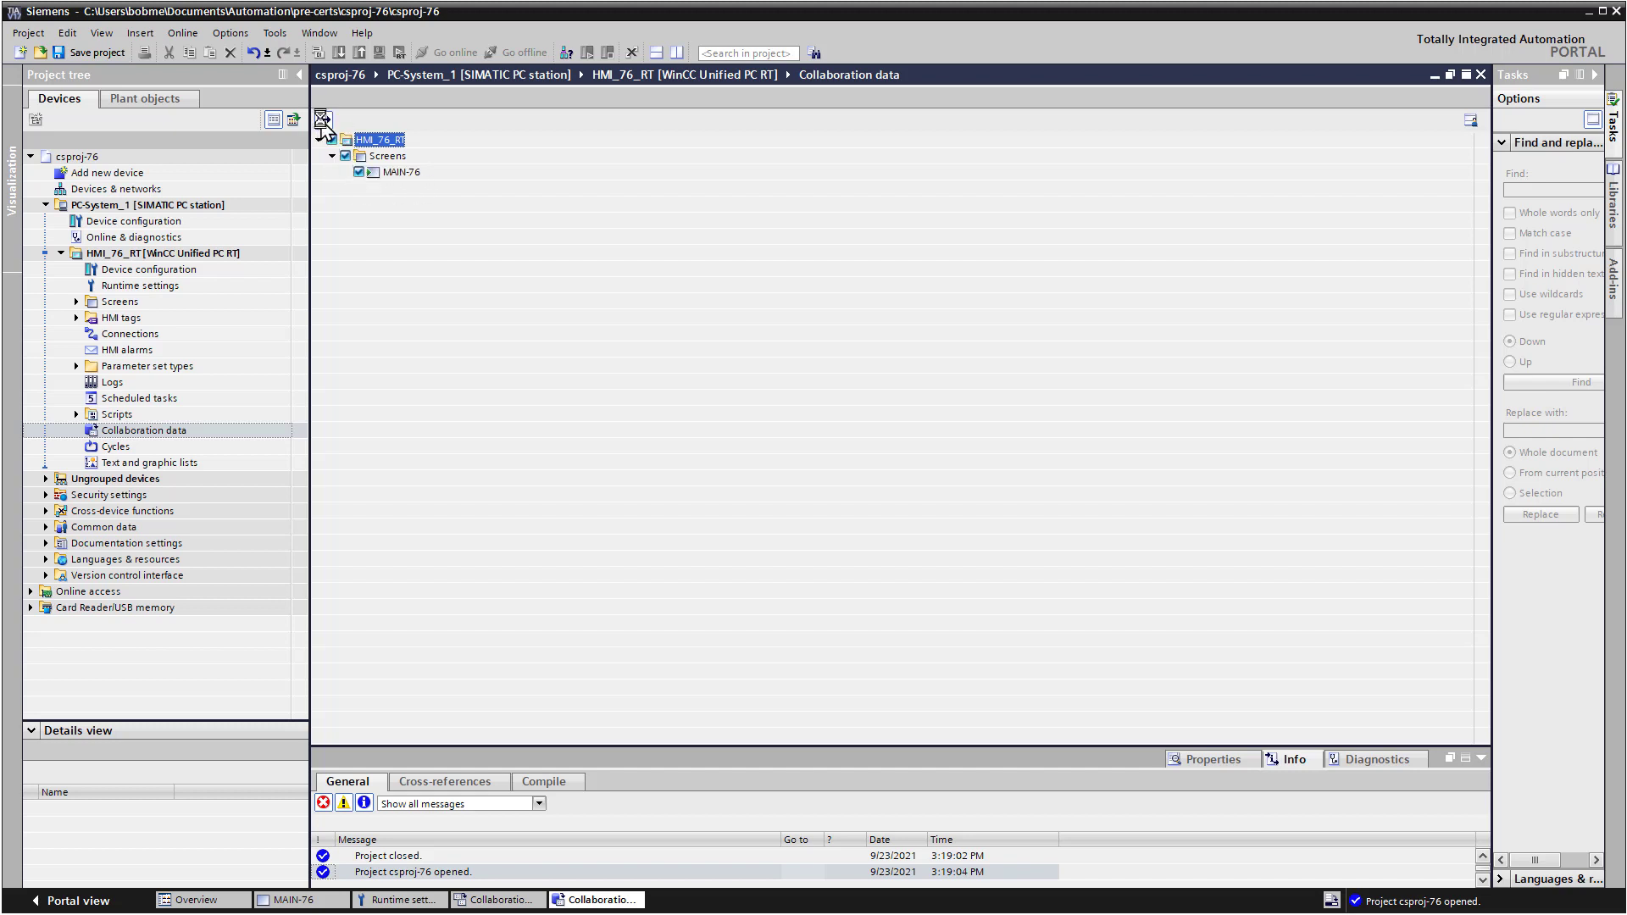
left_click(208, 146)
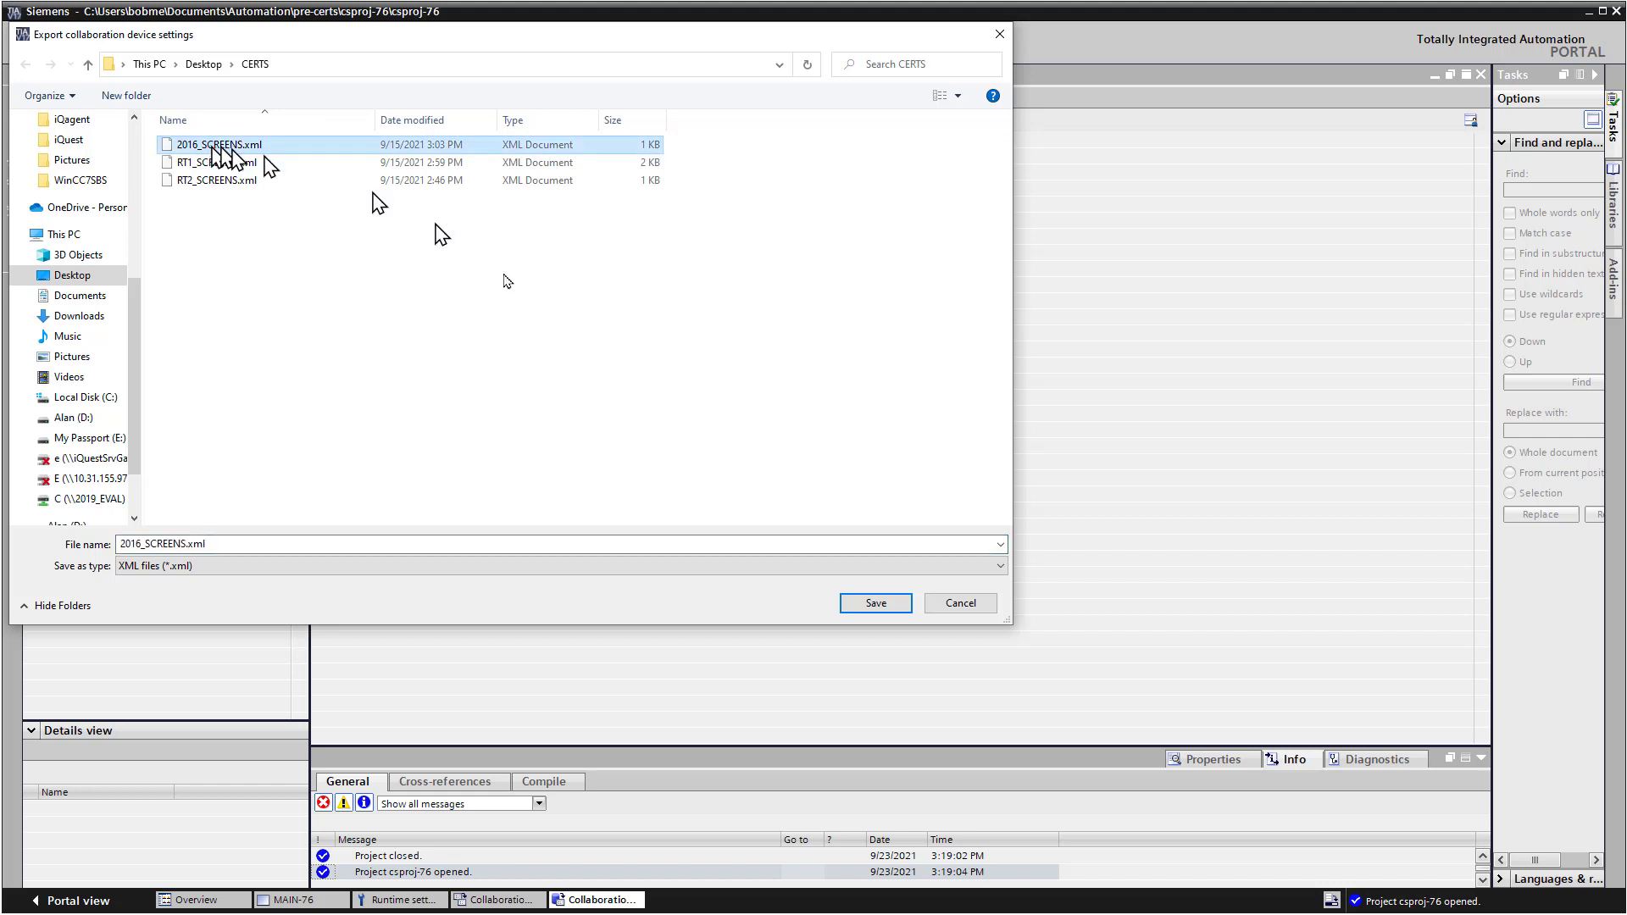
left_click(873, 603)
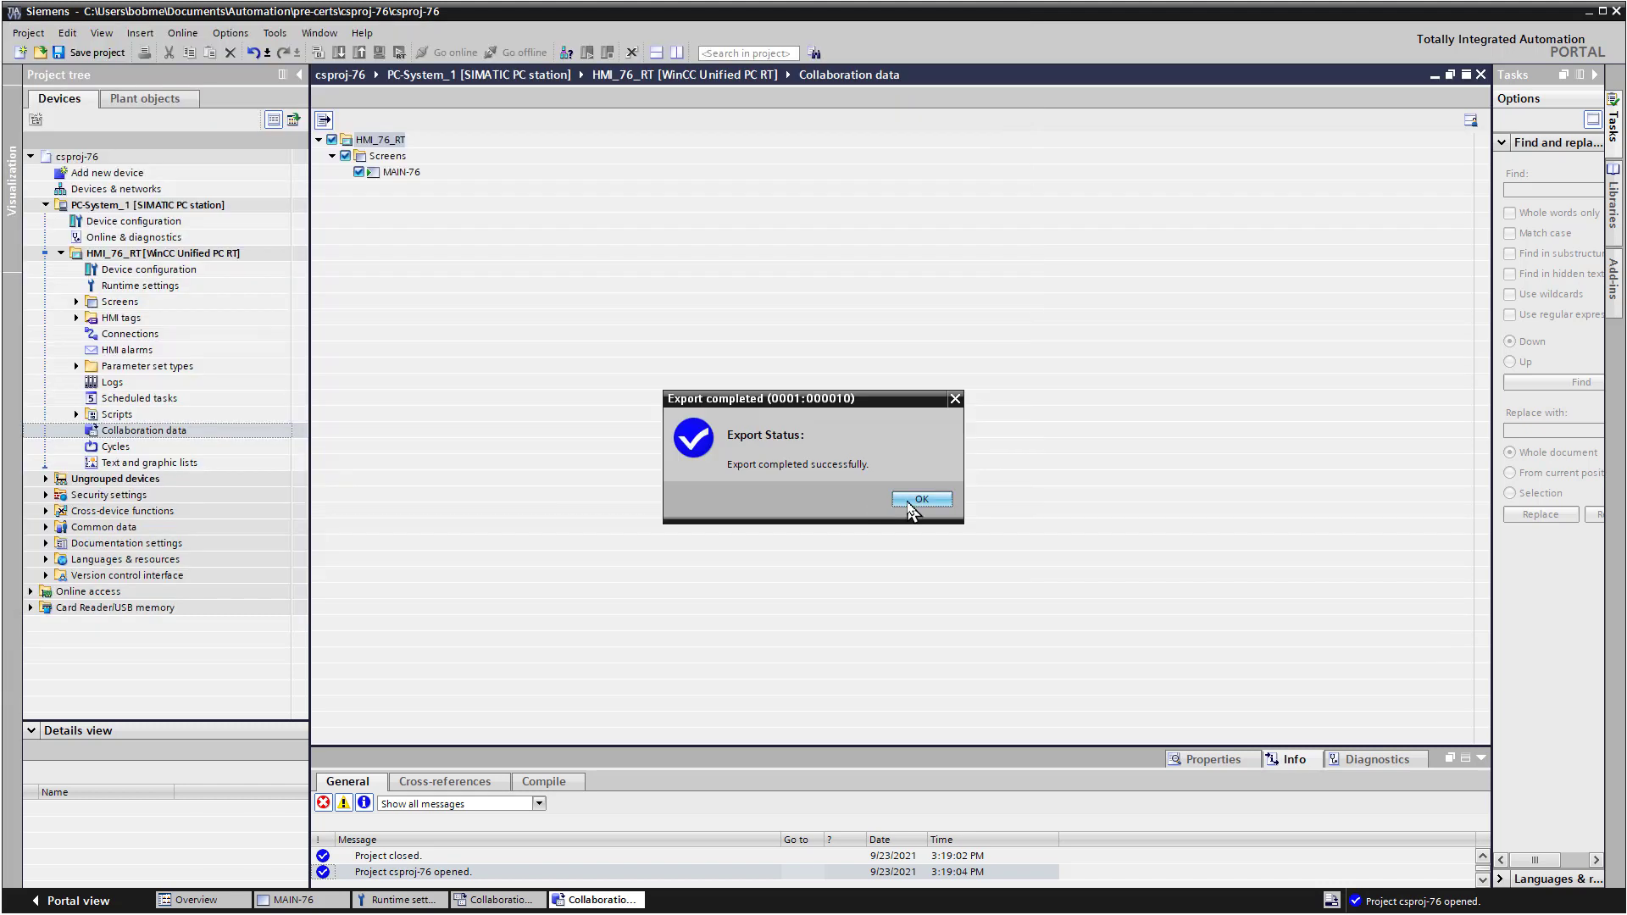
left_click(910, 503)
left_click(25, 34)
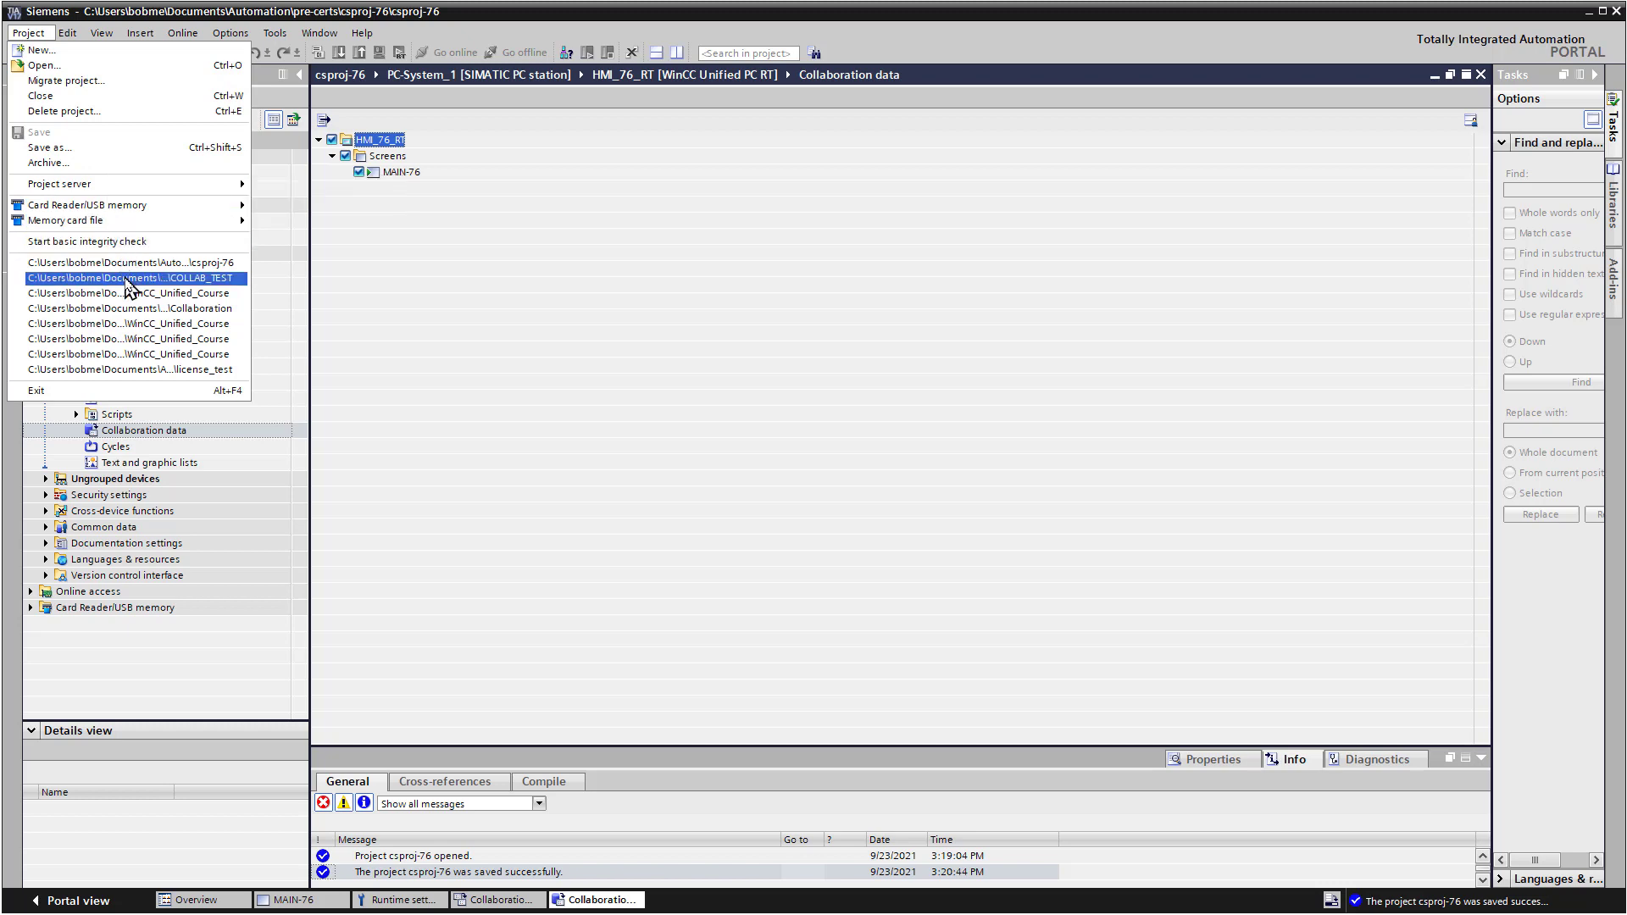
Open COLLAB_TEST and the Collaboration devices editor under BobsDevSB2_PC's Common data
left_click(127, 278)
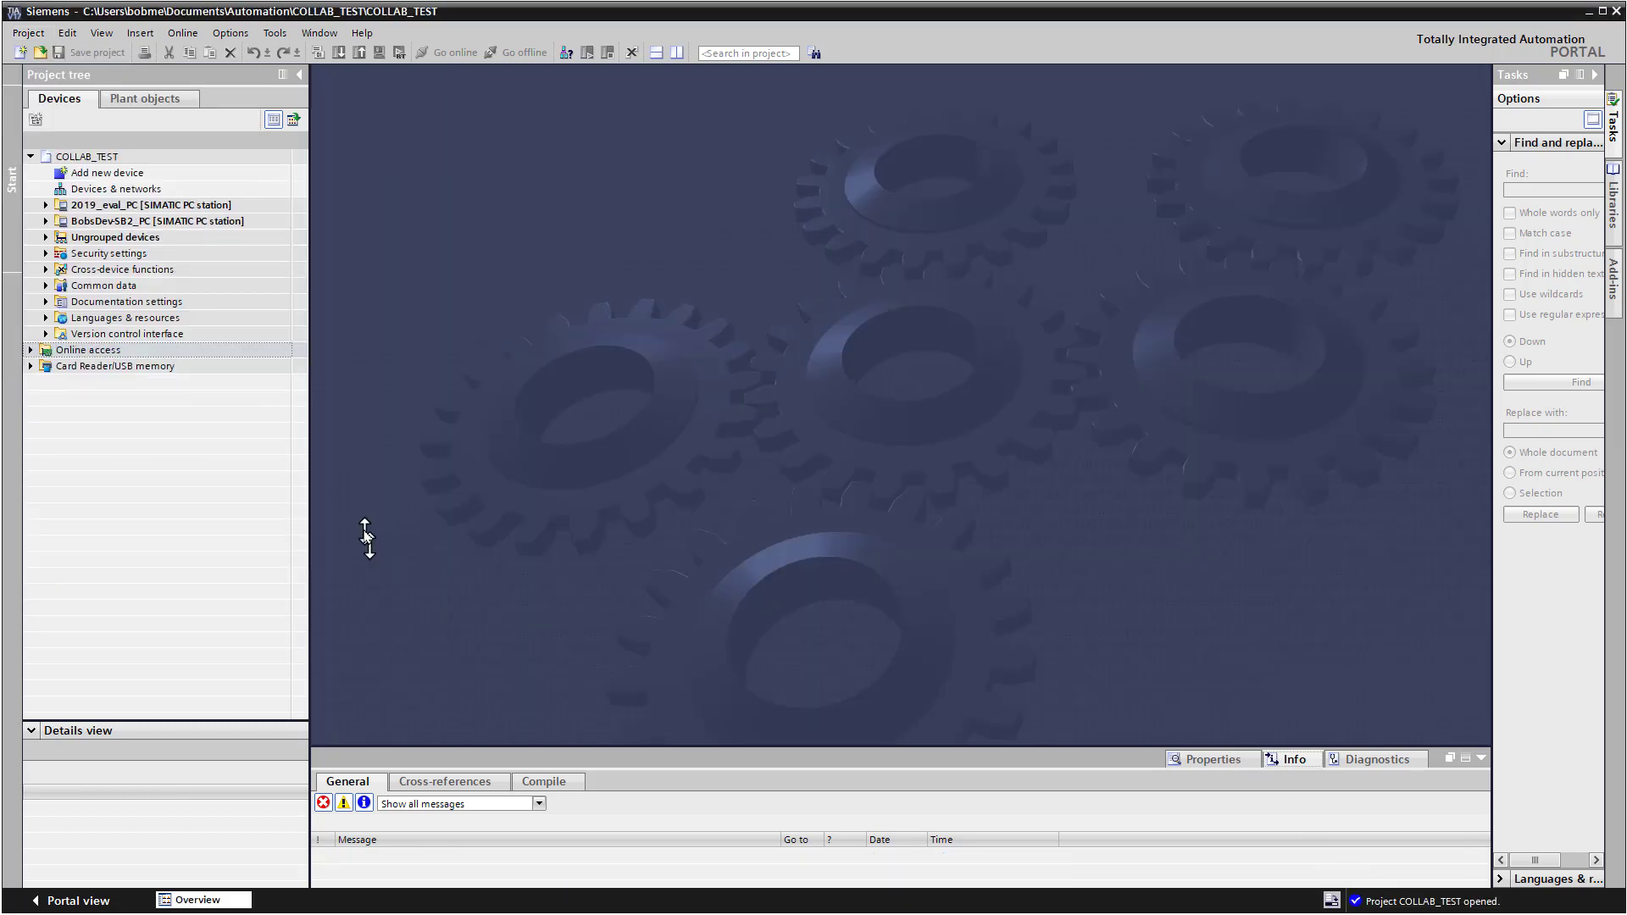
left_click(45, 221)
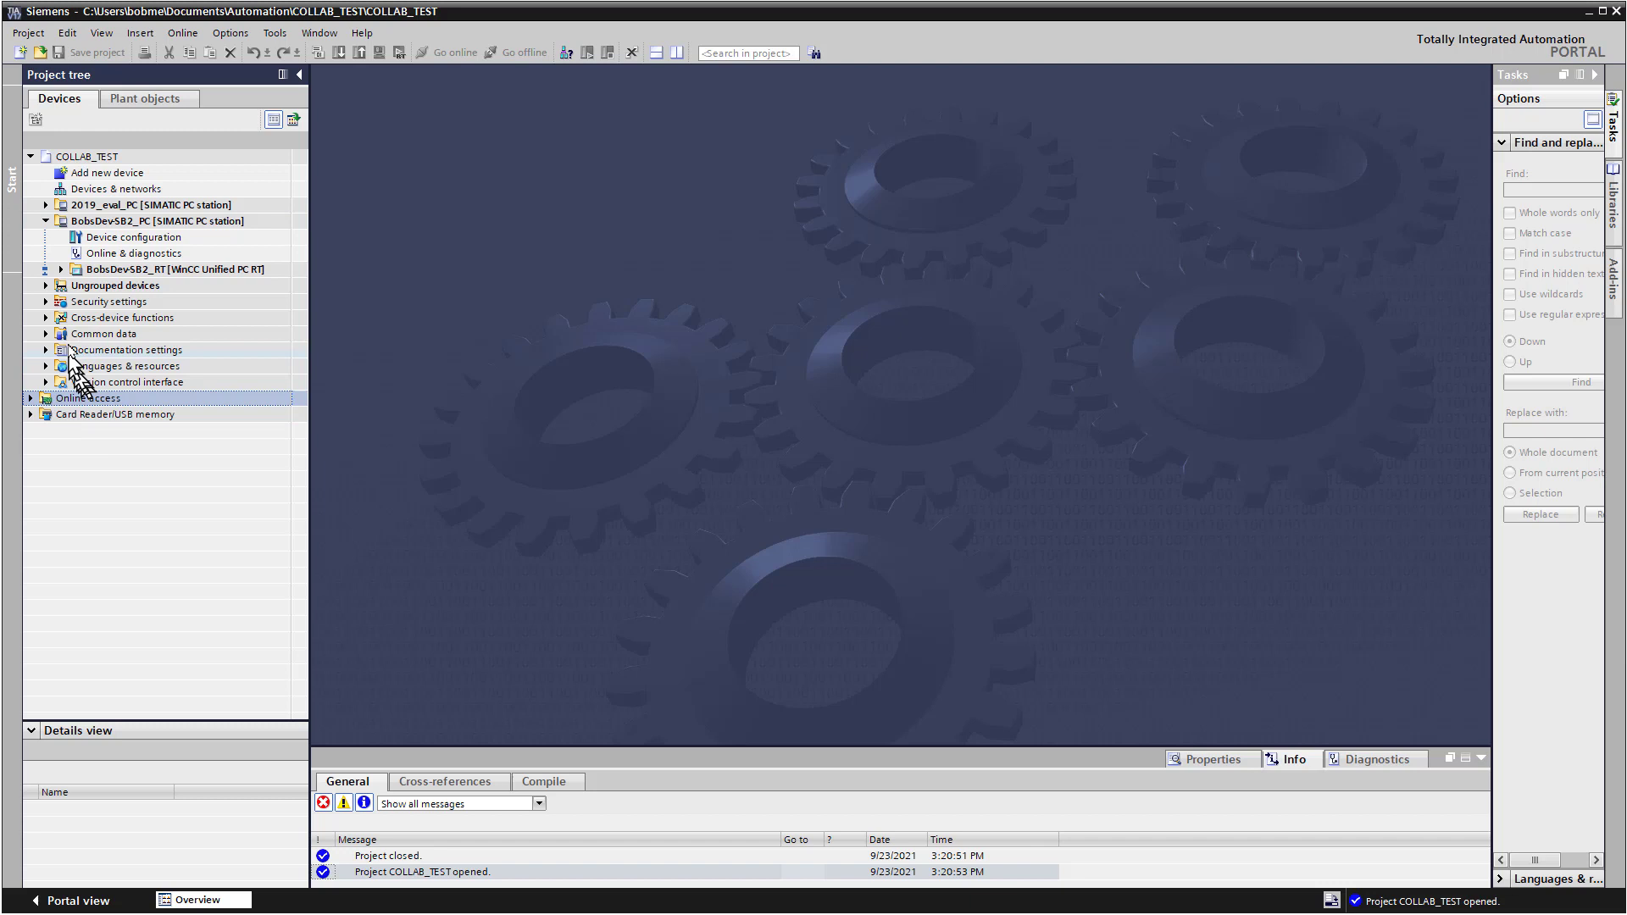
left_click(76, 336)
left_click(46, 333)
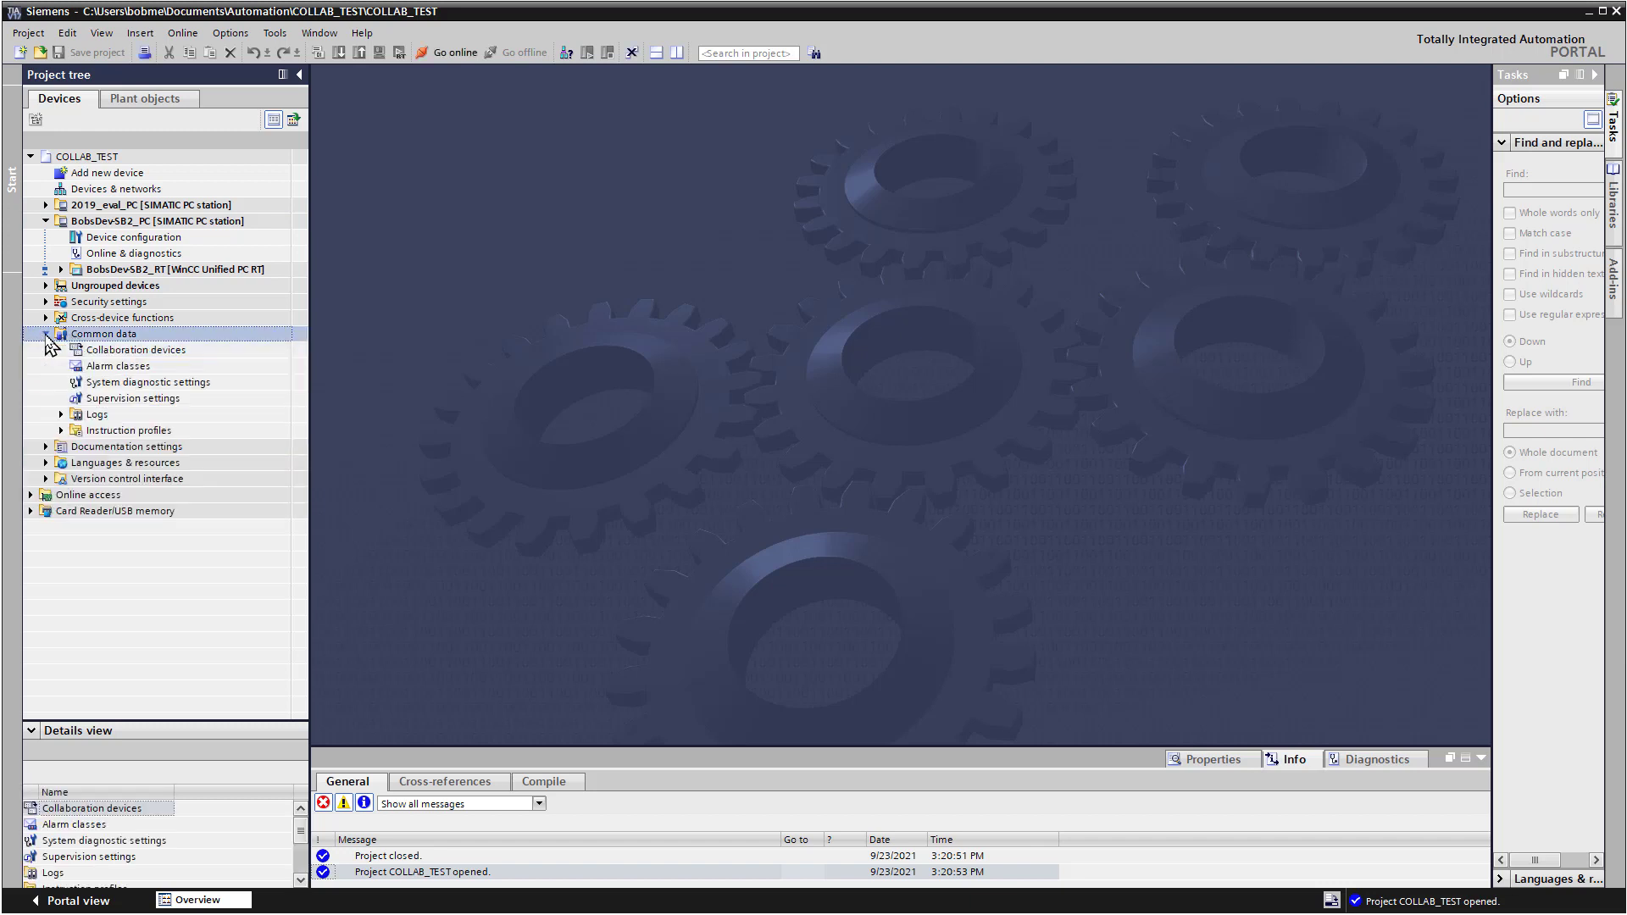
left_click(99, 354)
double_click(100, 353)
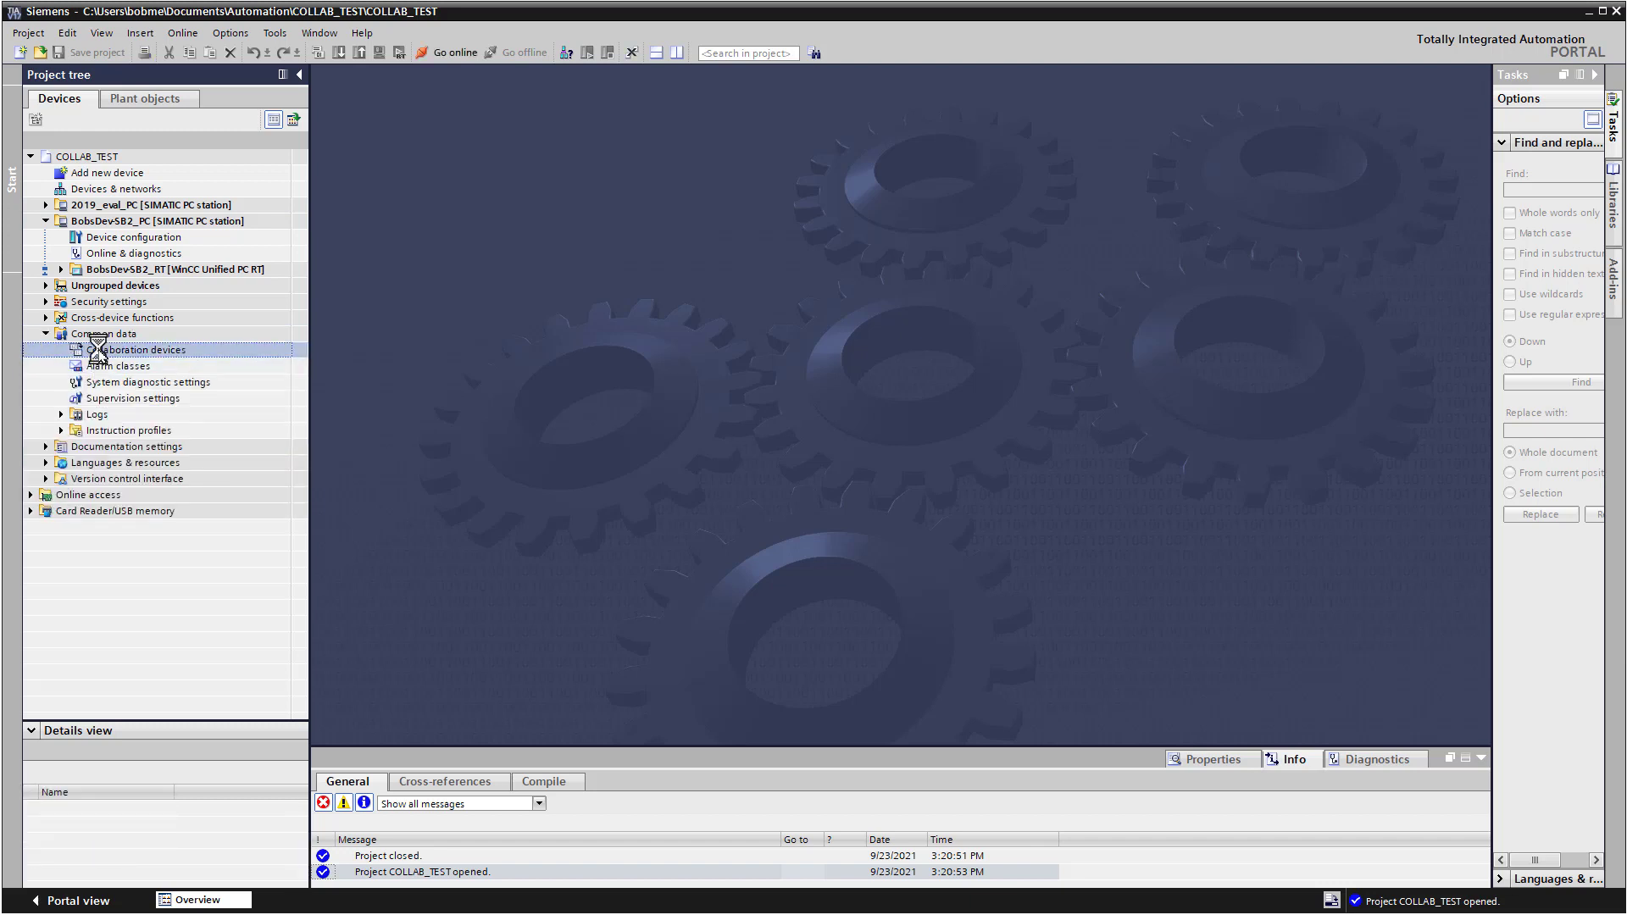
Import 2016_SCREENS.xml, select HMI_76_RT's MAIN-76 screen, and expand BobsDevSB2_RT's Screens folder
left_click(325, 121)
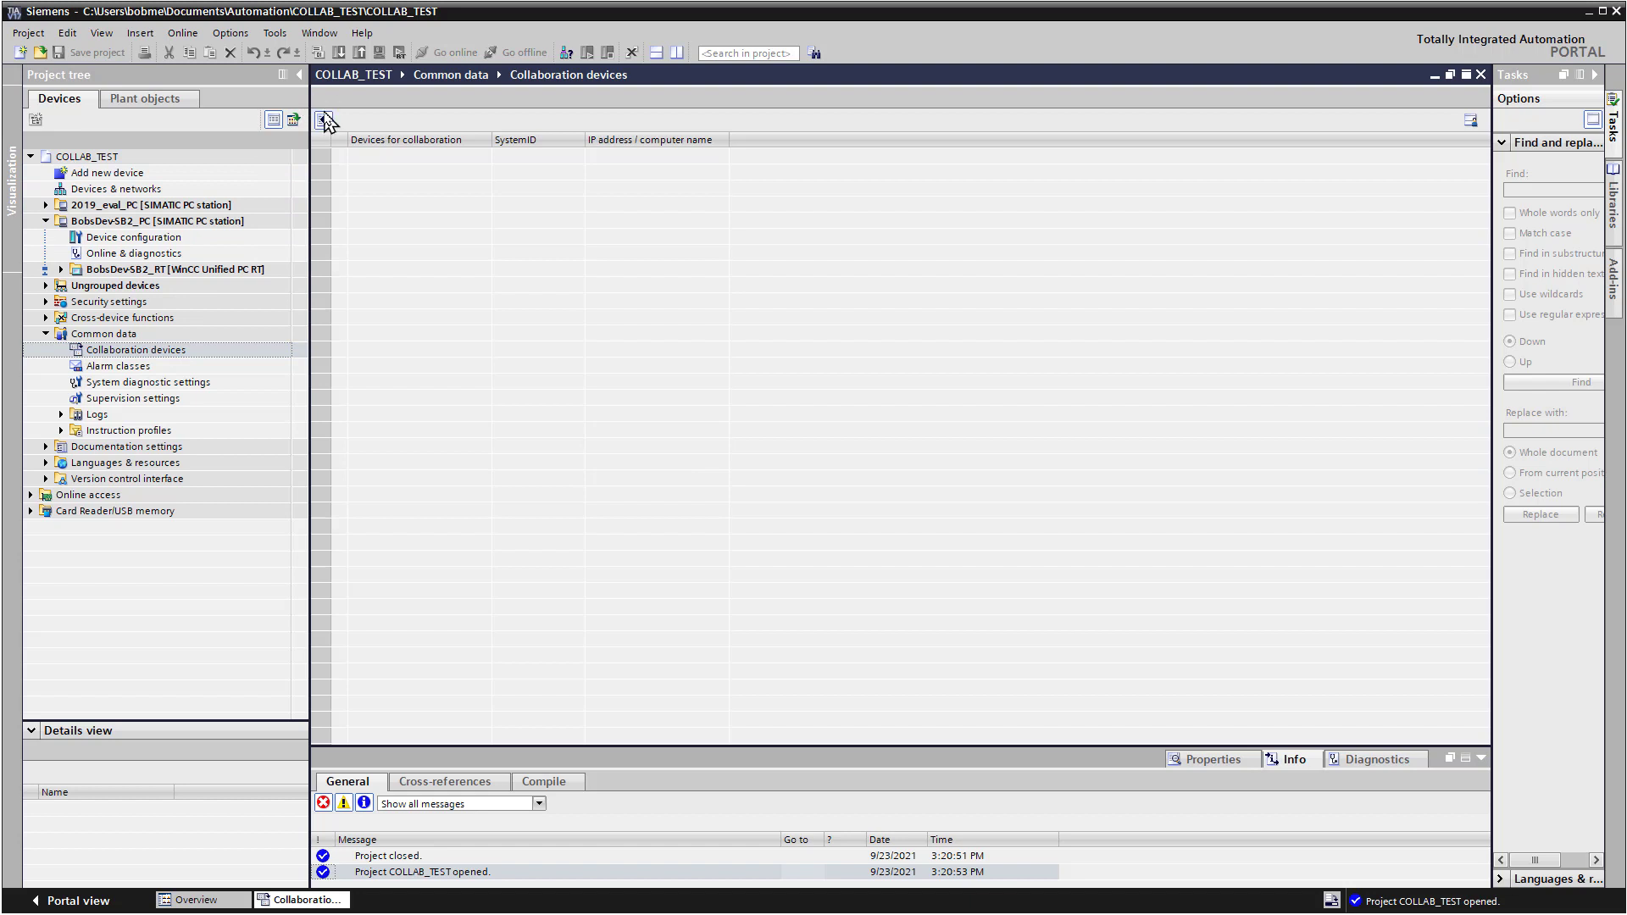
left_click(318, 146)
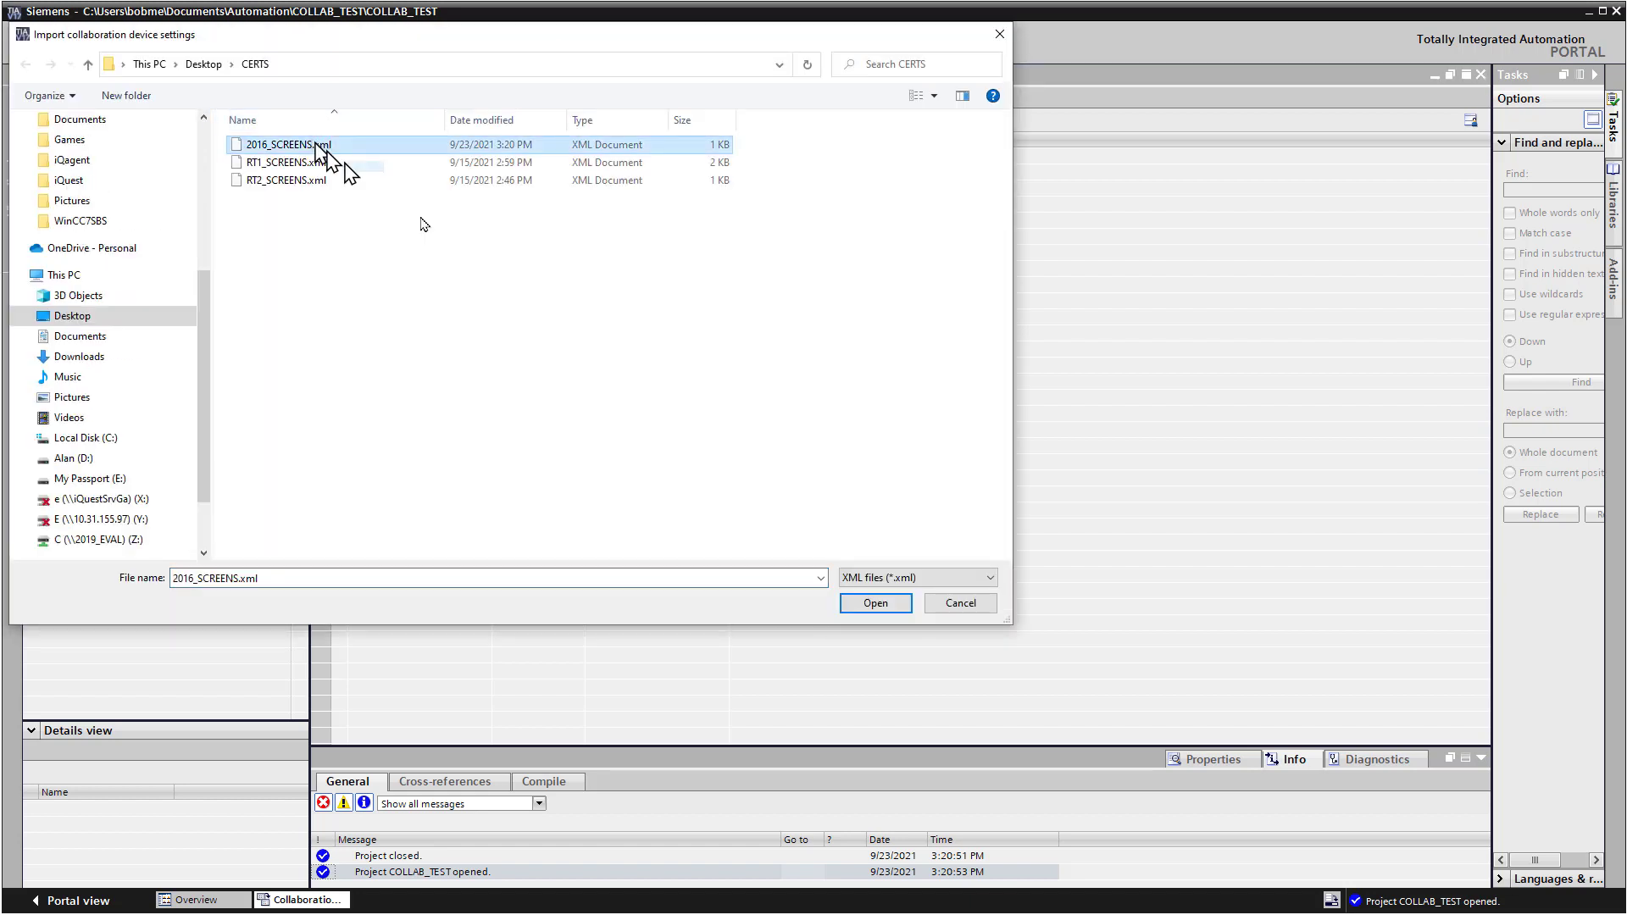
left_click(875, 603)
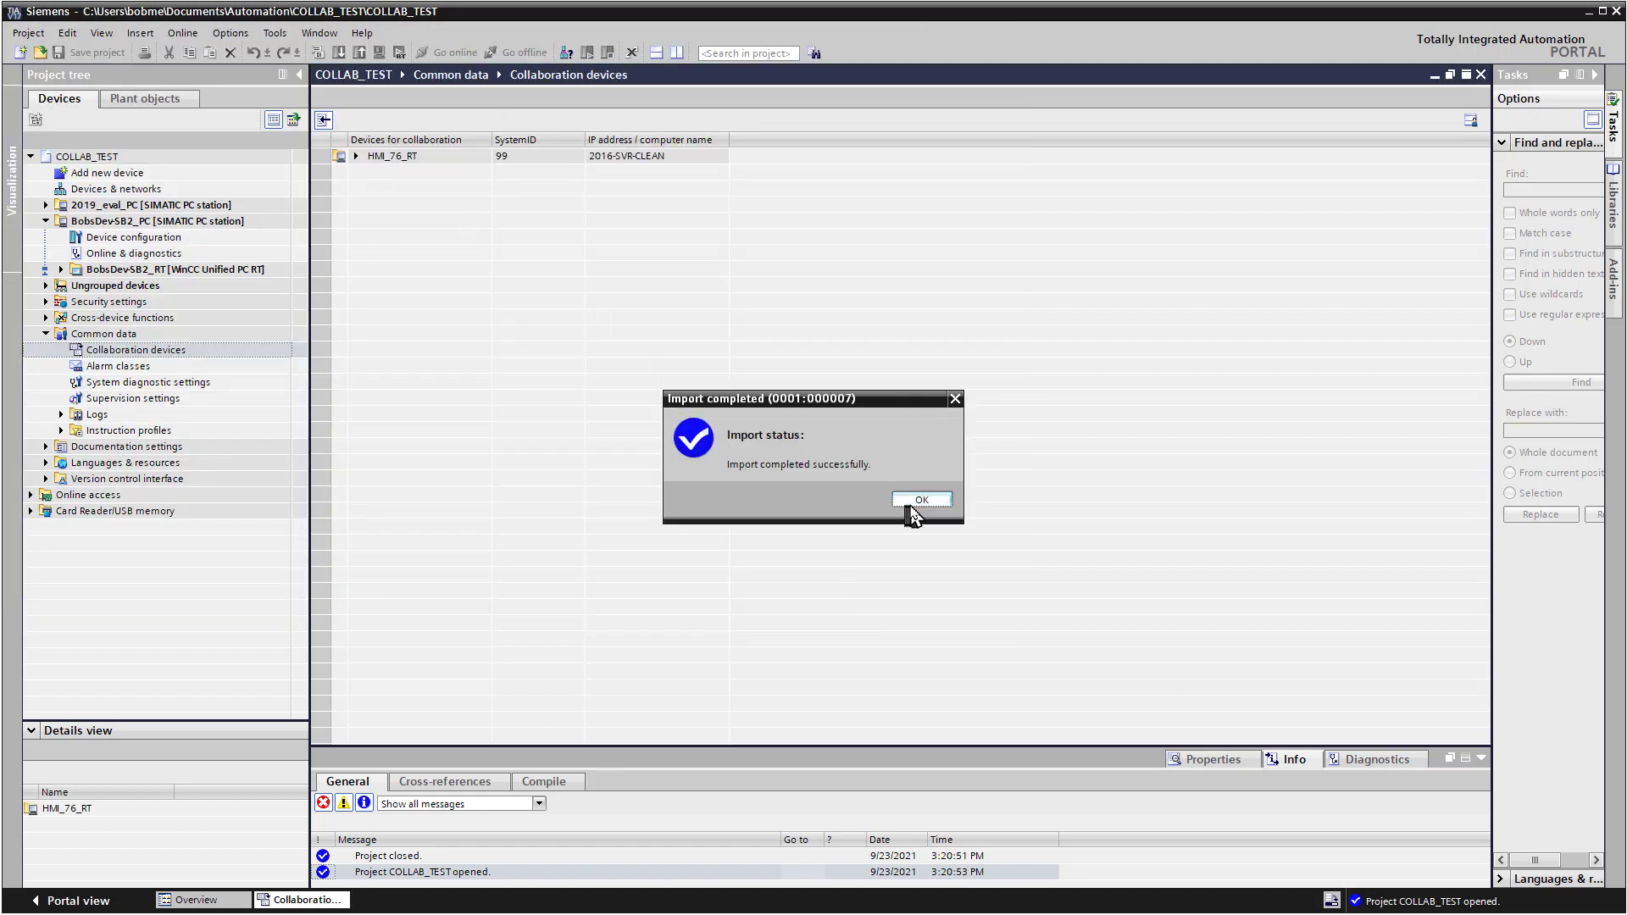
left_click(915, 502)
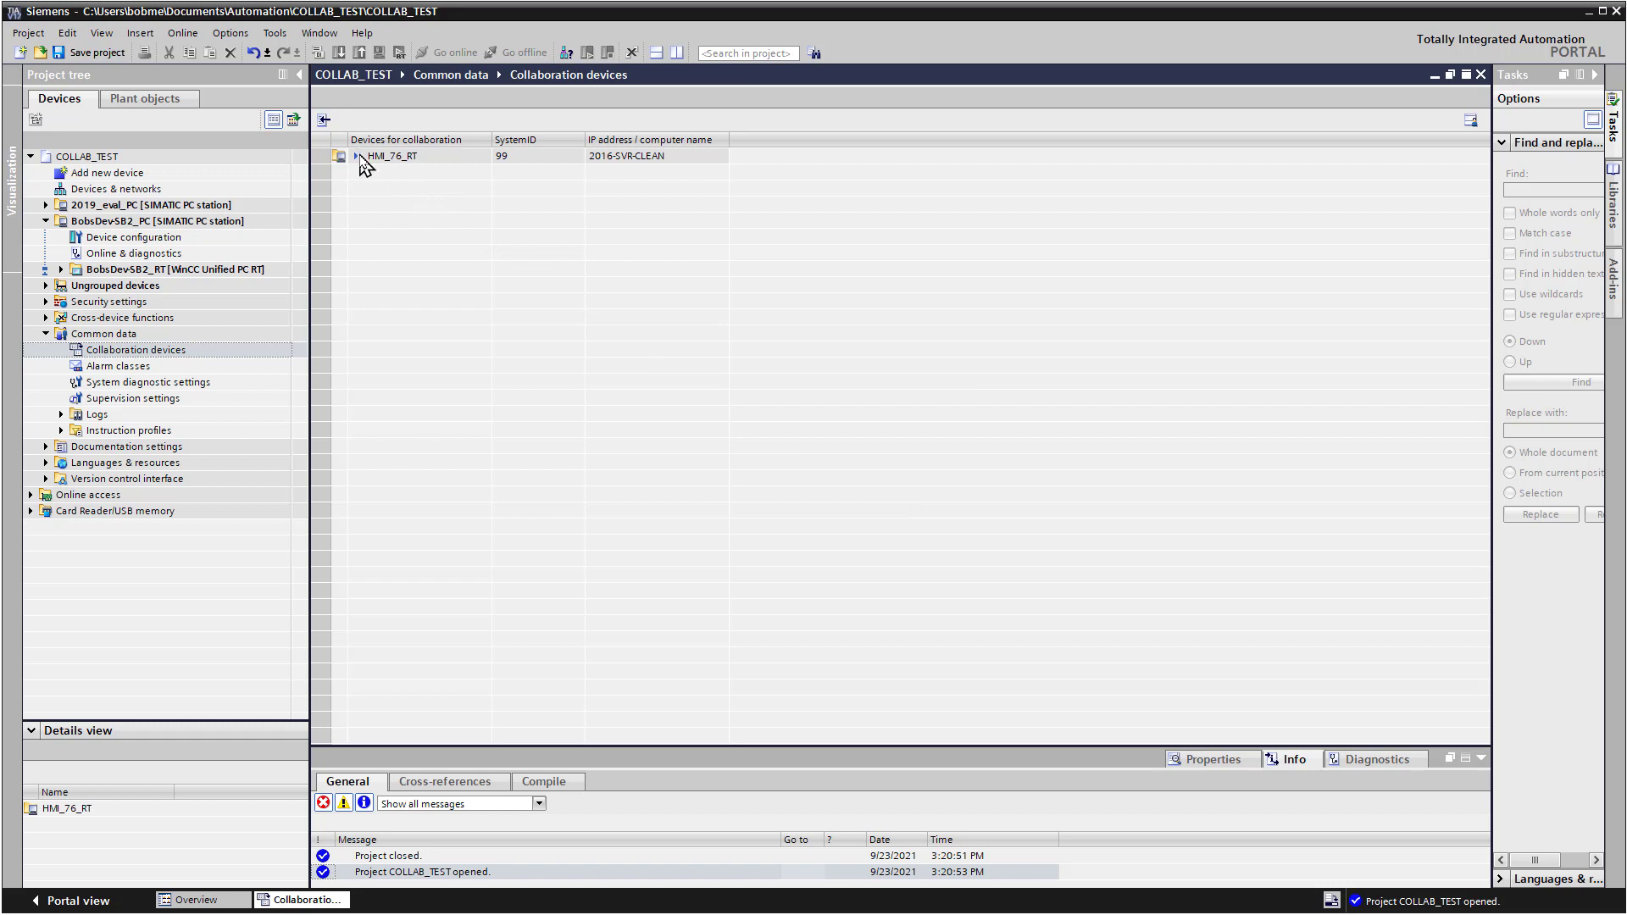
left_click(358, 157)
left_click(364, 170)
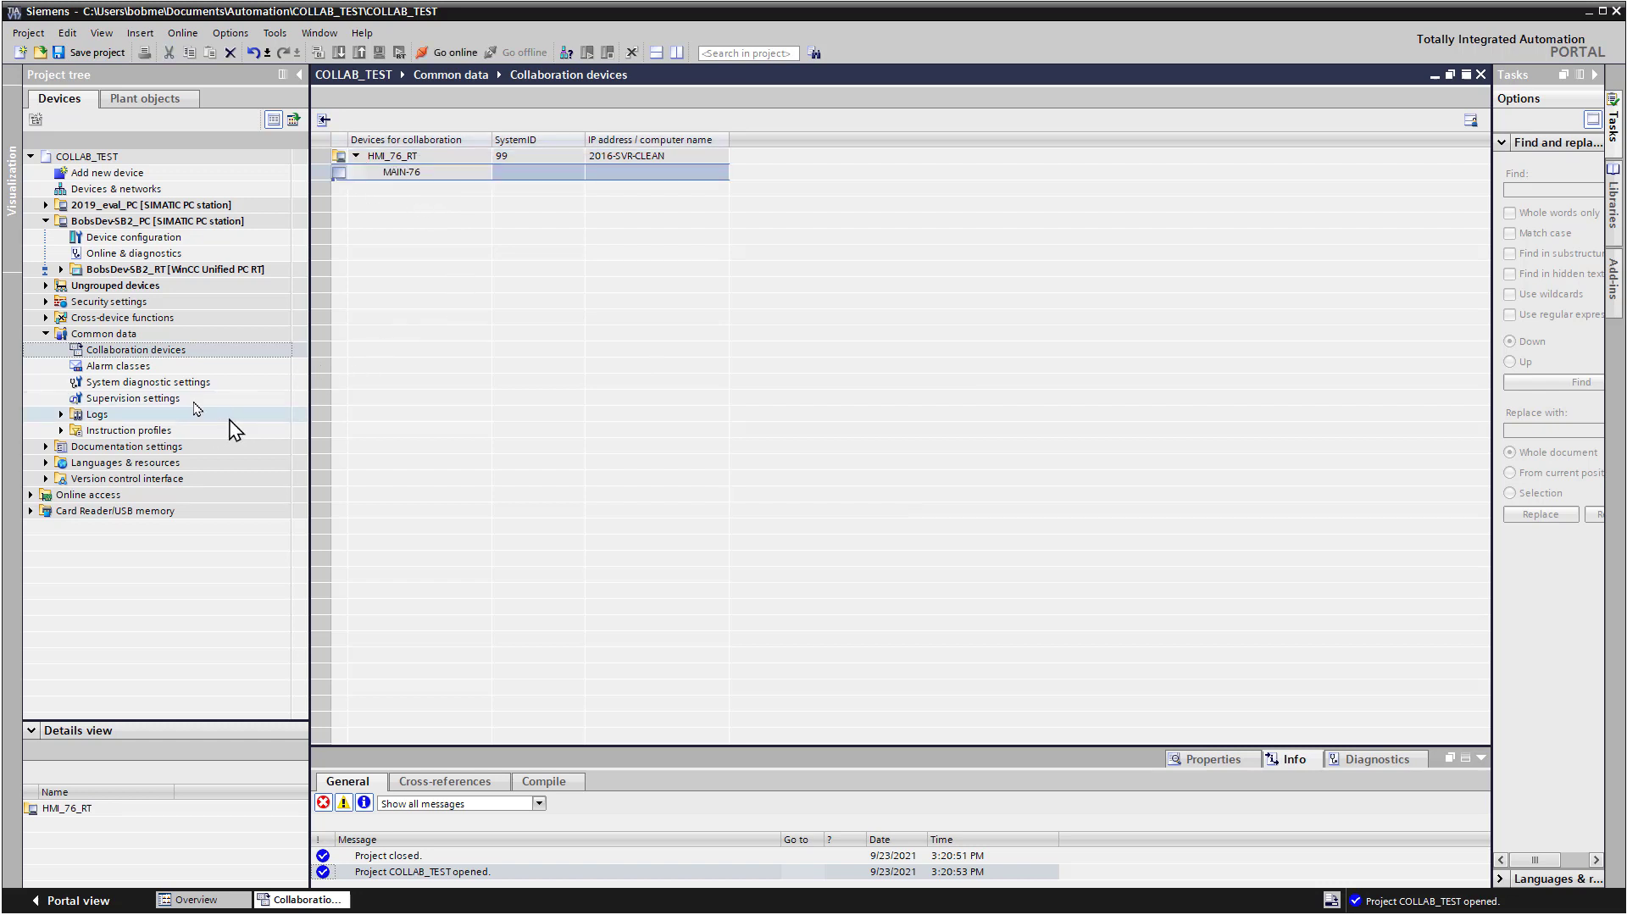
left_click(60, 269)
left_click(76, 318)
On the Main screen, duplicate the 2019 Eval Process button and place the copy below it
double_click(127, 366)
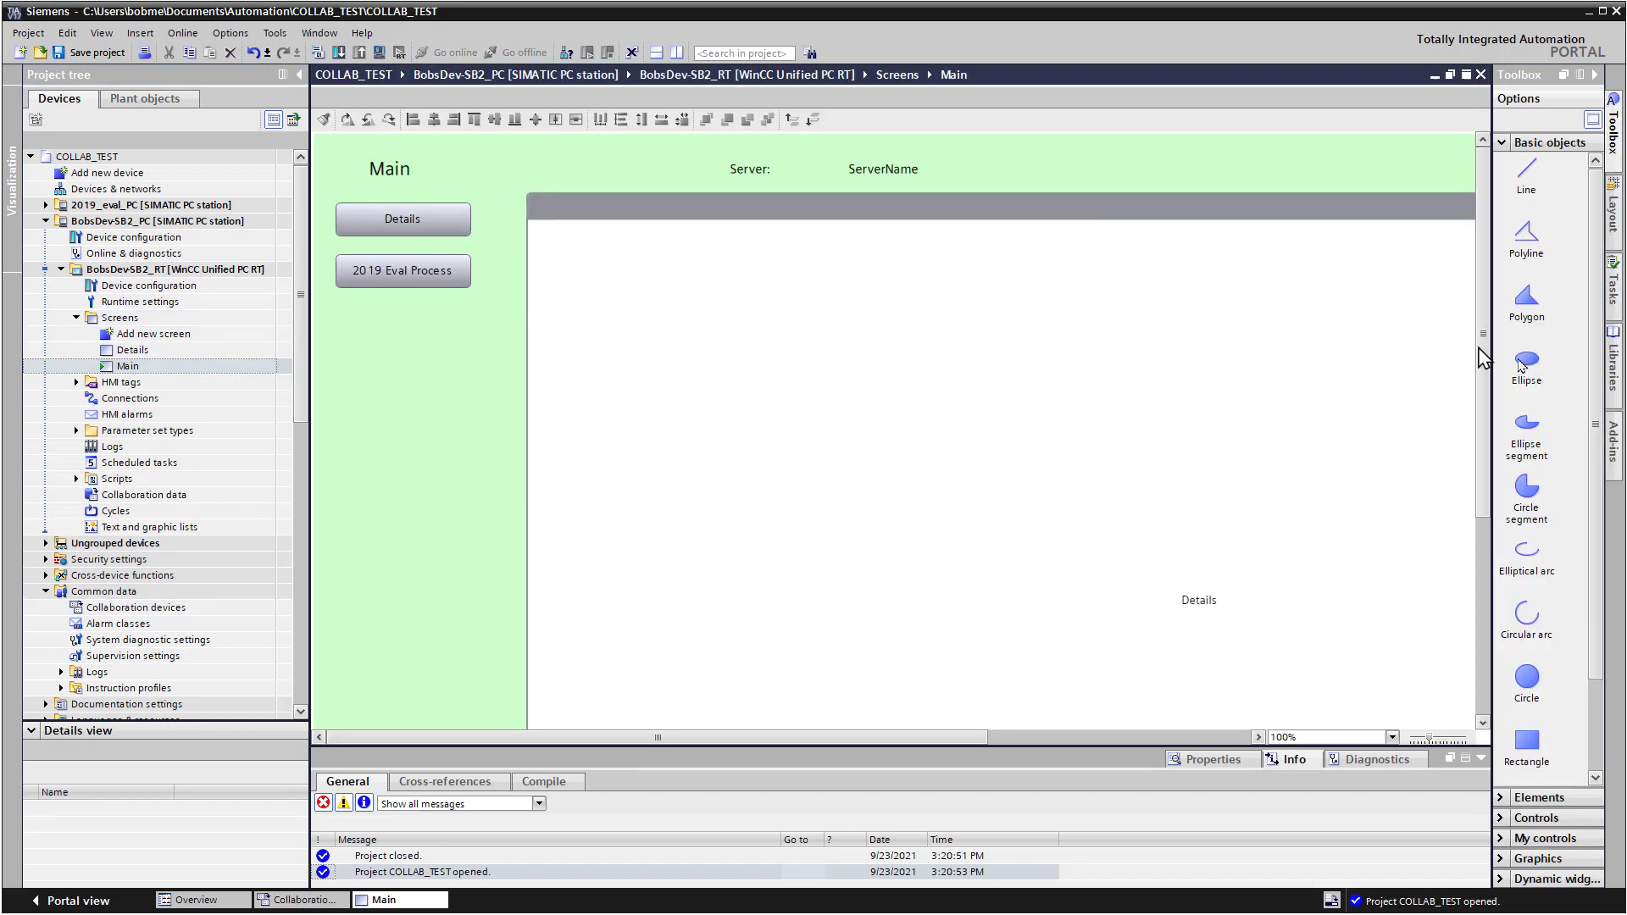
left_click(367, 269)
key("ctrl+c")
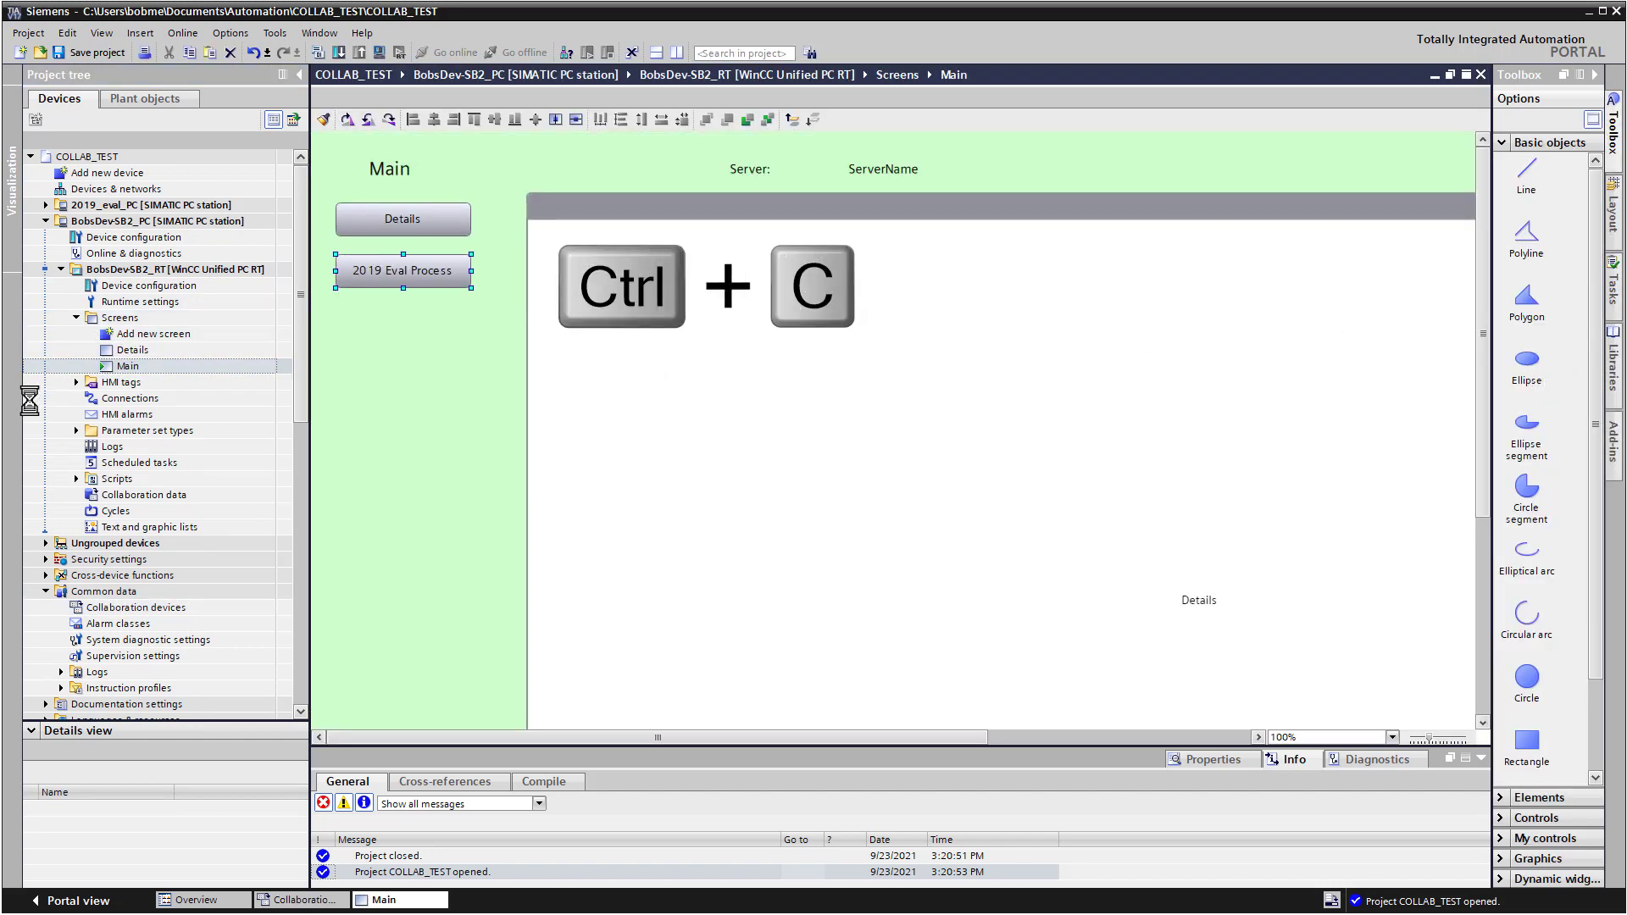
key("ctrl+v")
left_click_drag(427, 291, 422, 328)
Change the duplicate button's text to '2016 svr Process'
left_click_drag(919, 745, 856, 549)
left_click(1203, 561)
double_click(500, 675)
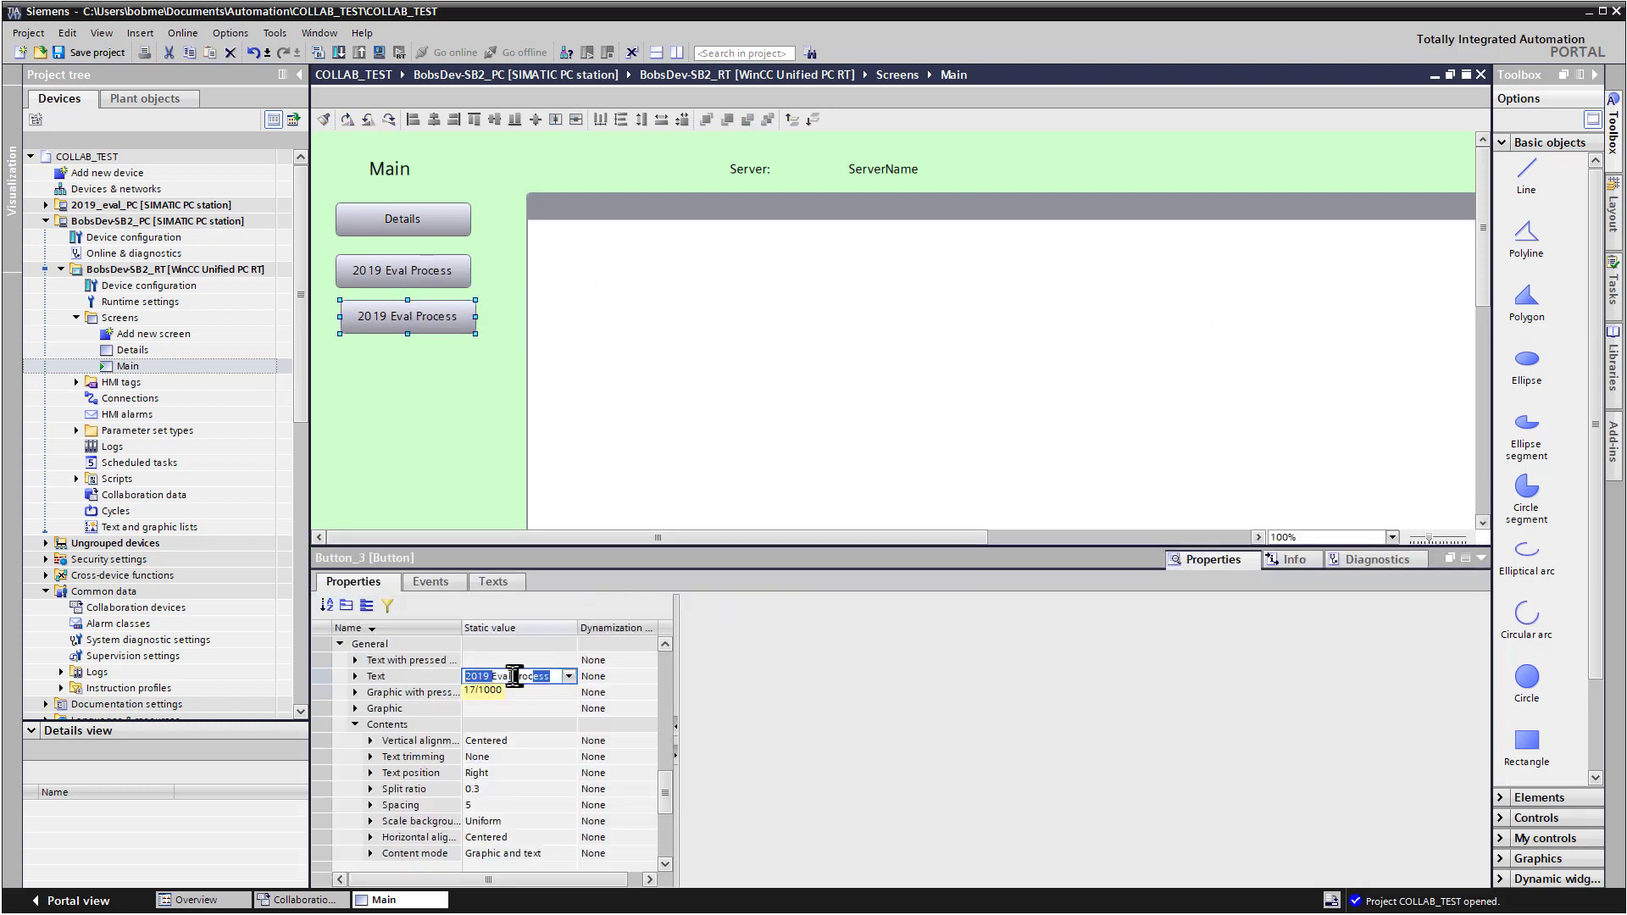
key("BackSpace")
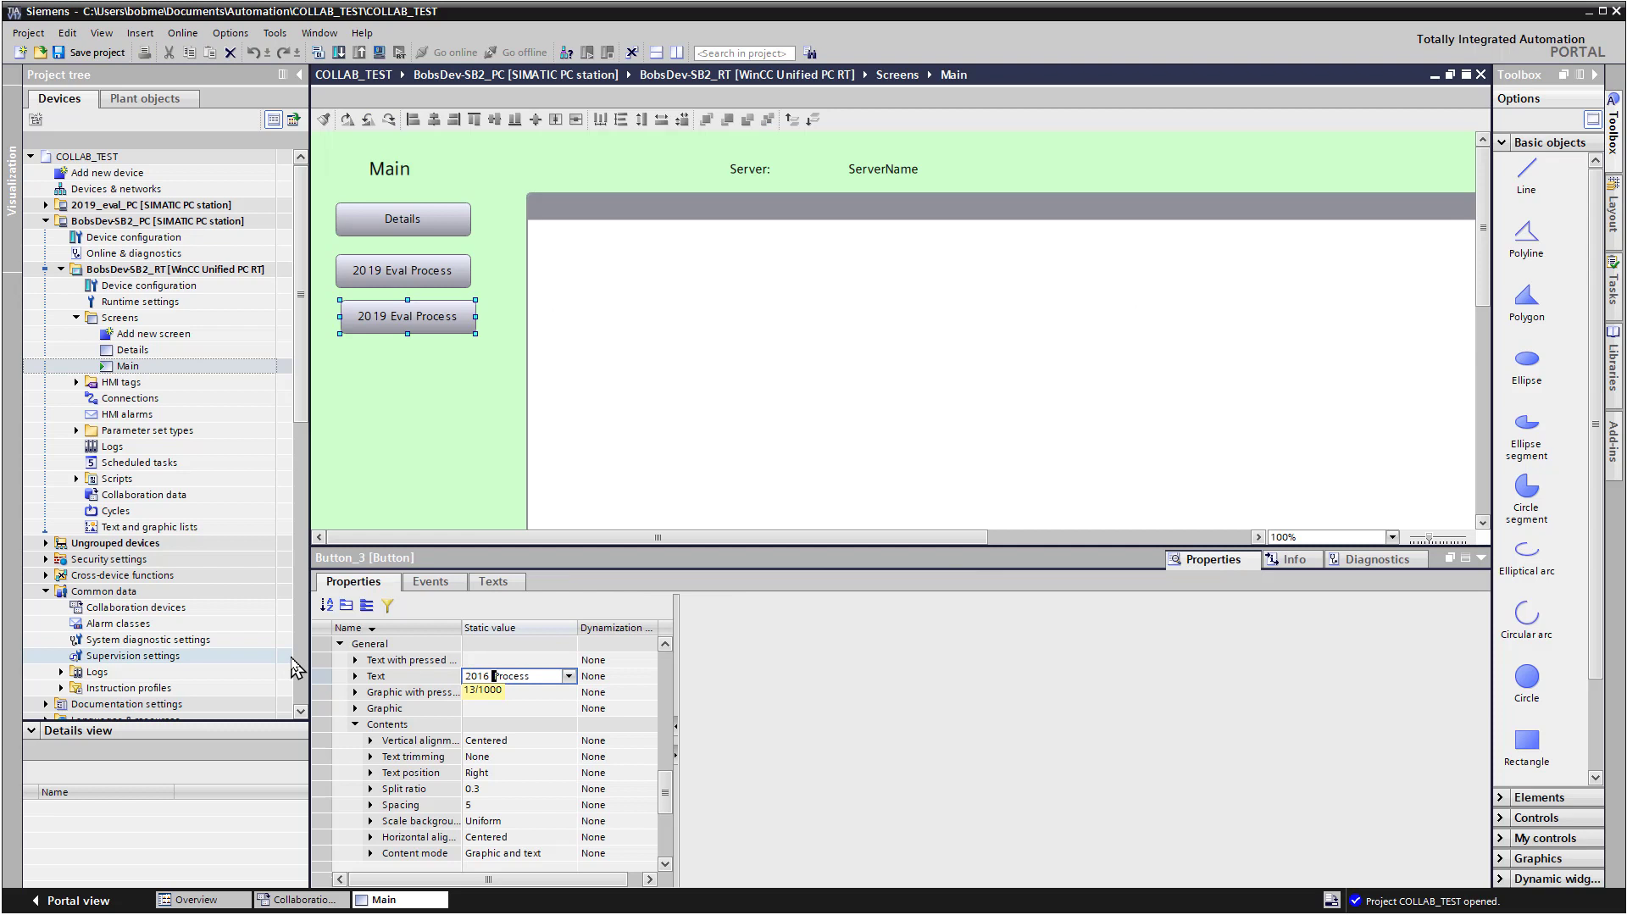
left_click(430, 581)
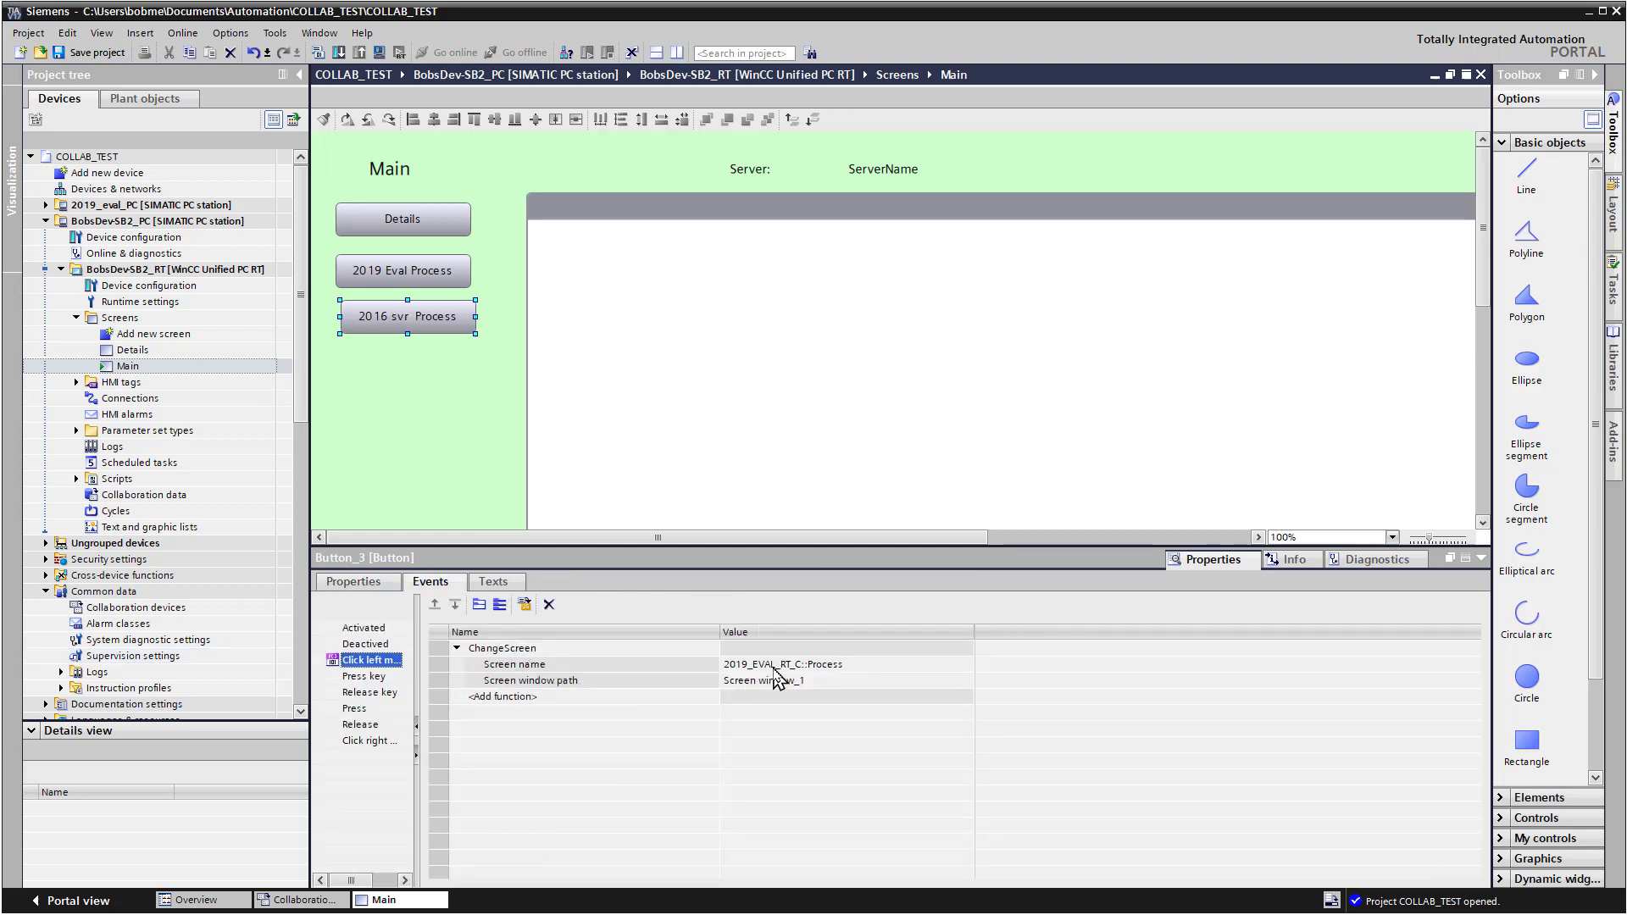
Set the button's click ChangeScreen target to HMI_76_RT::MAIN-76 from Collaboration devices
left_click(778, 666)
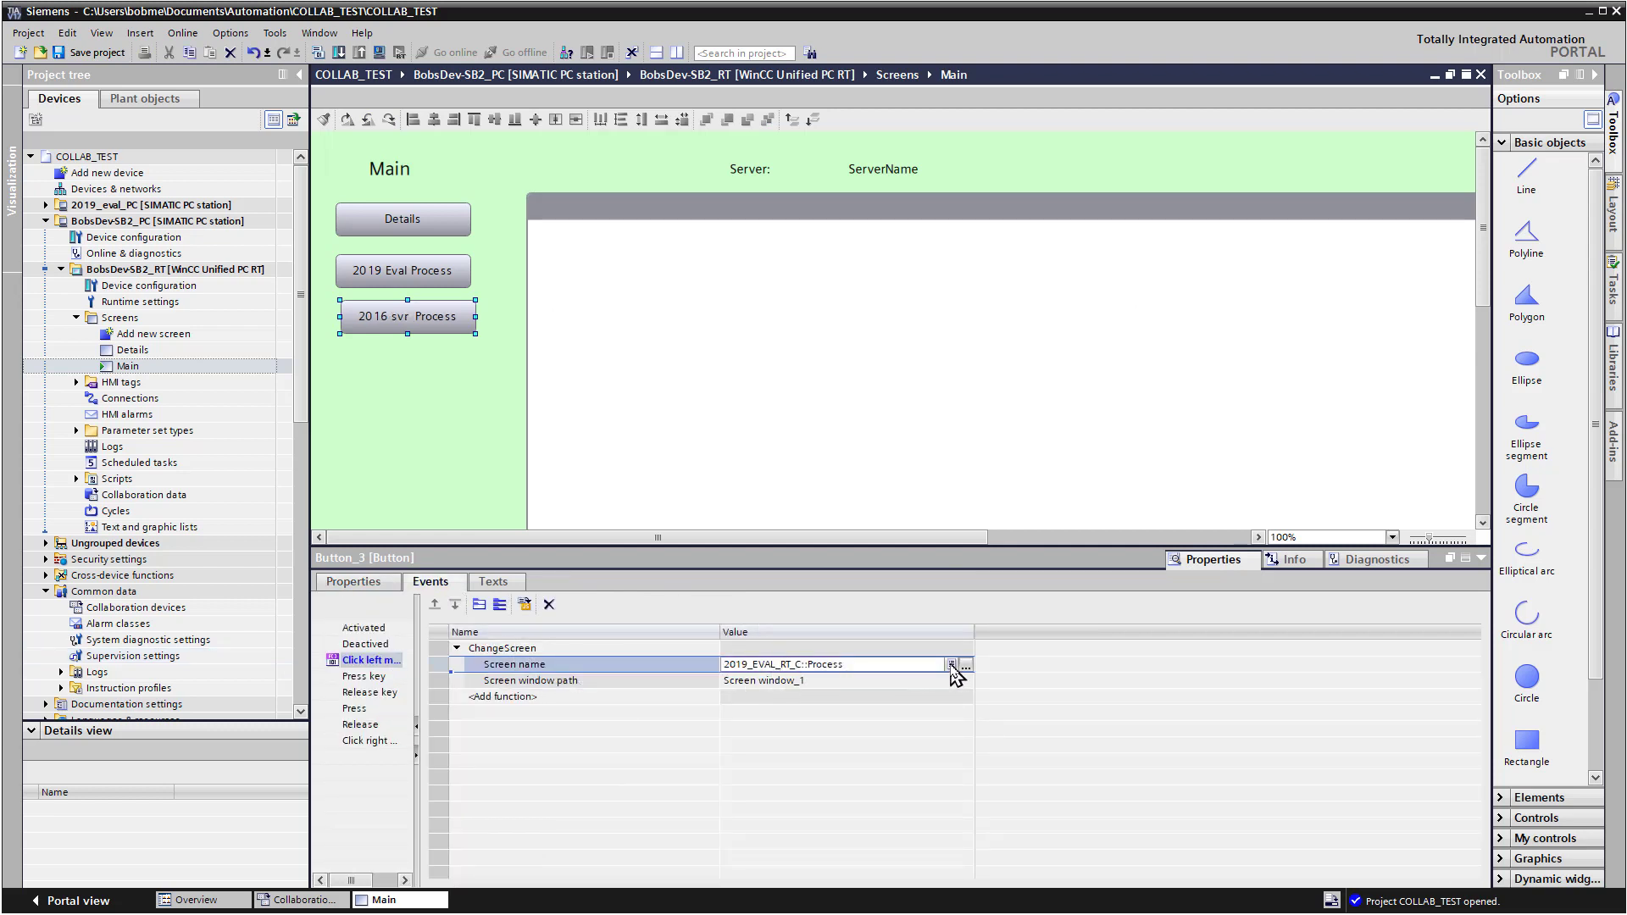
key("ctrl+a")
left_click(952, 665)
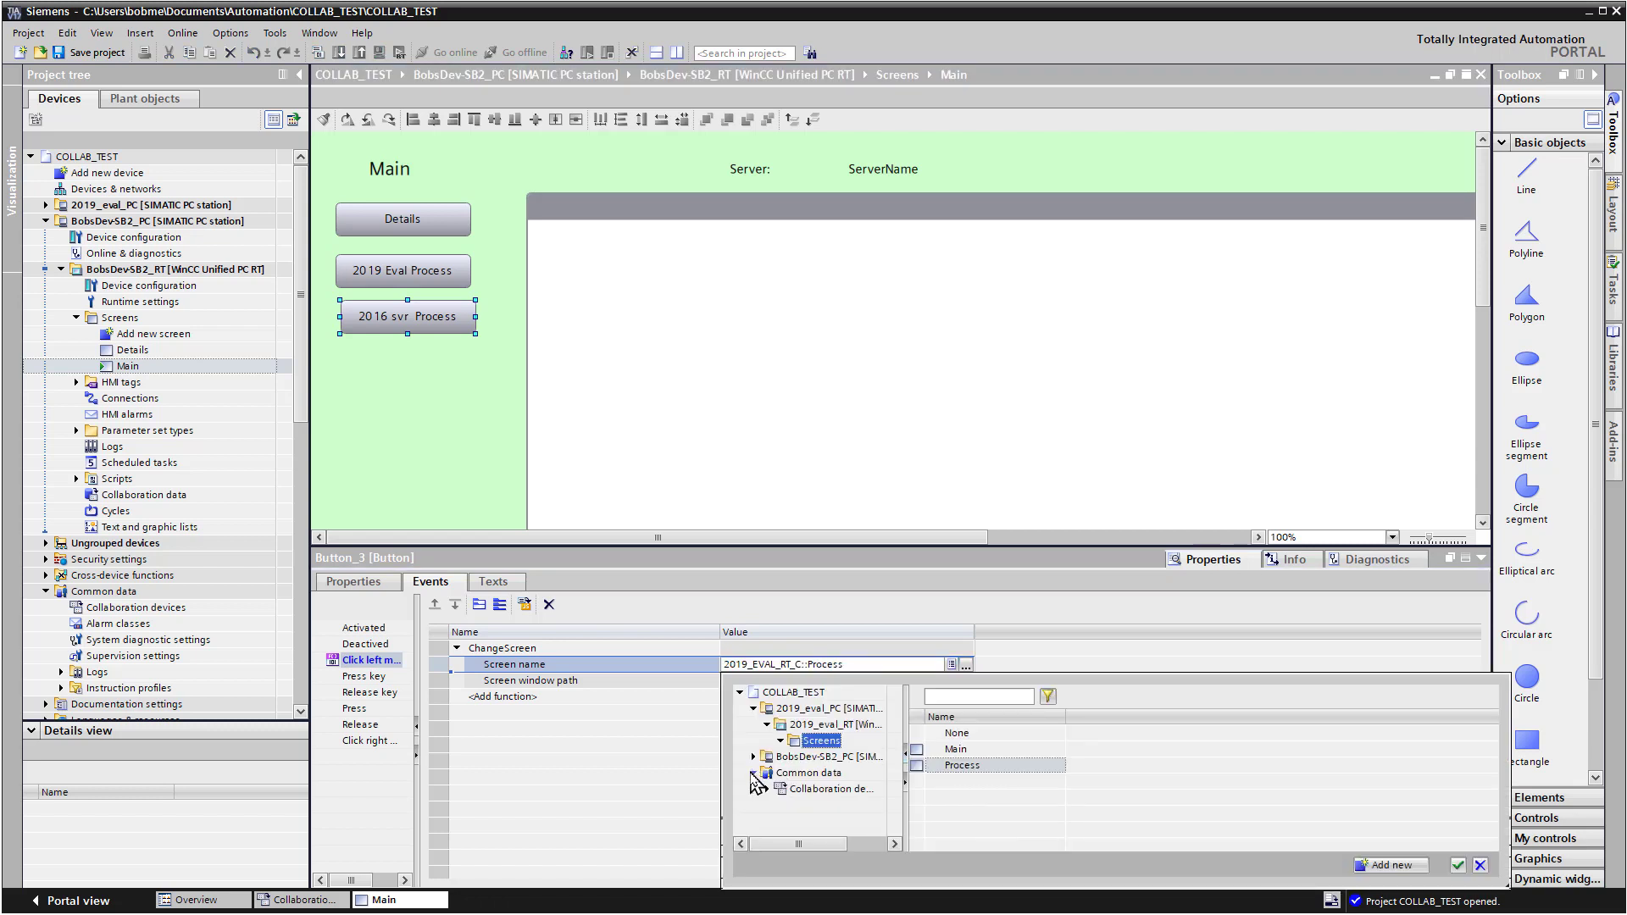
left_click(788, 790)
left_click(767, 789)
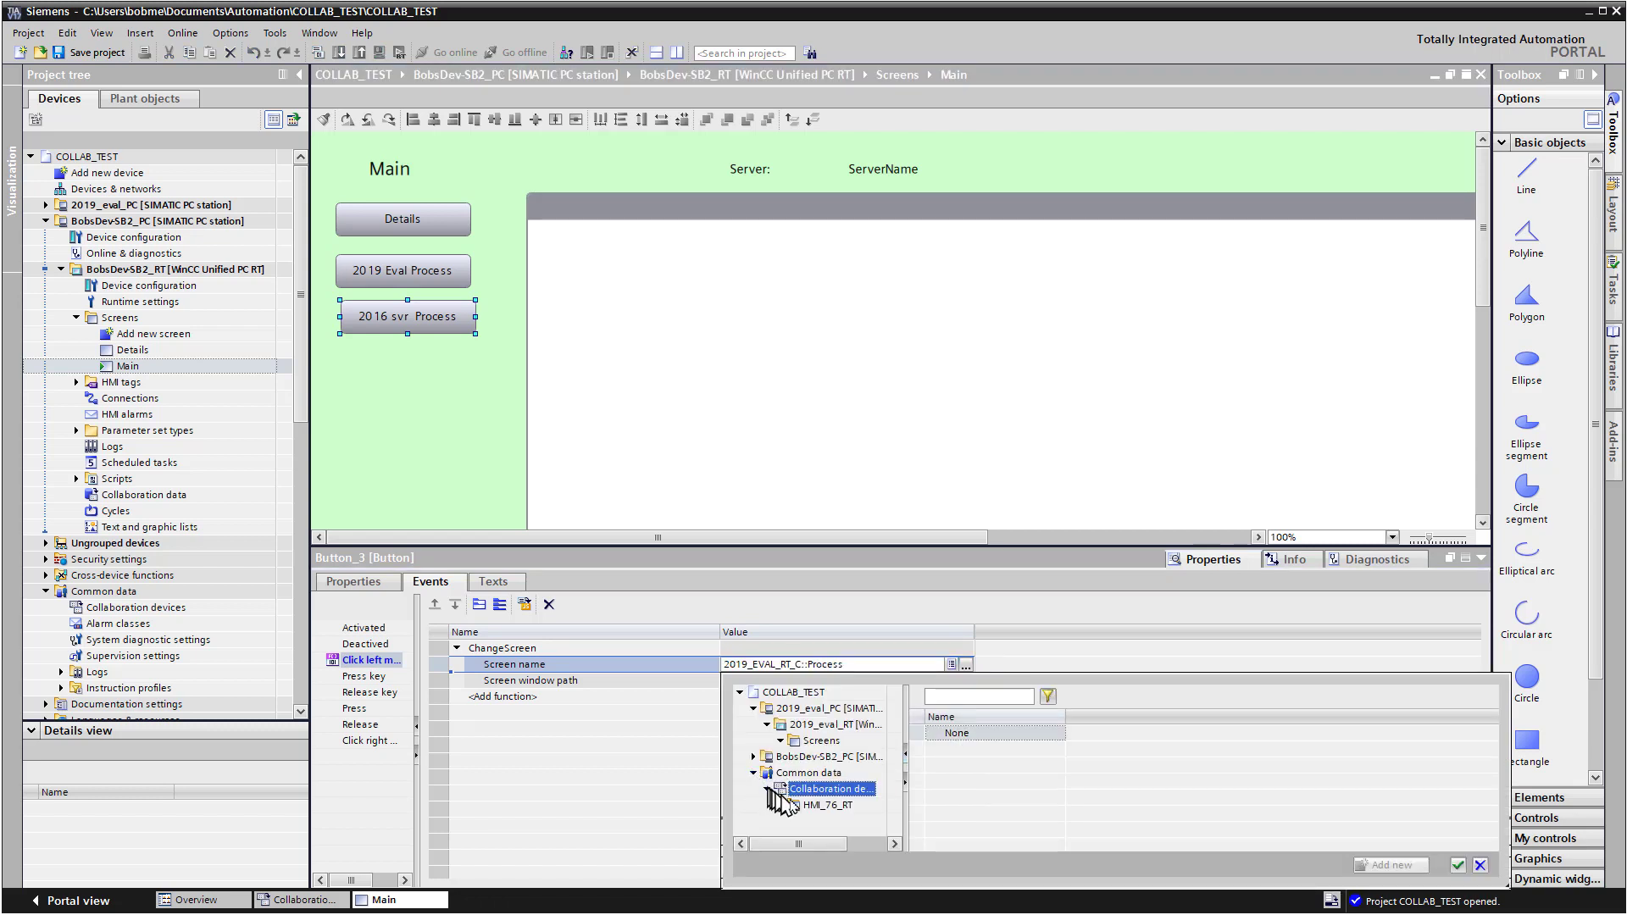
left_click(826, 805)
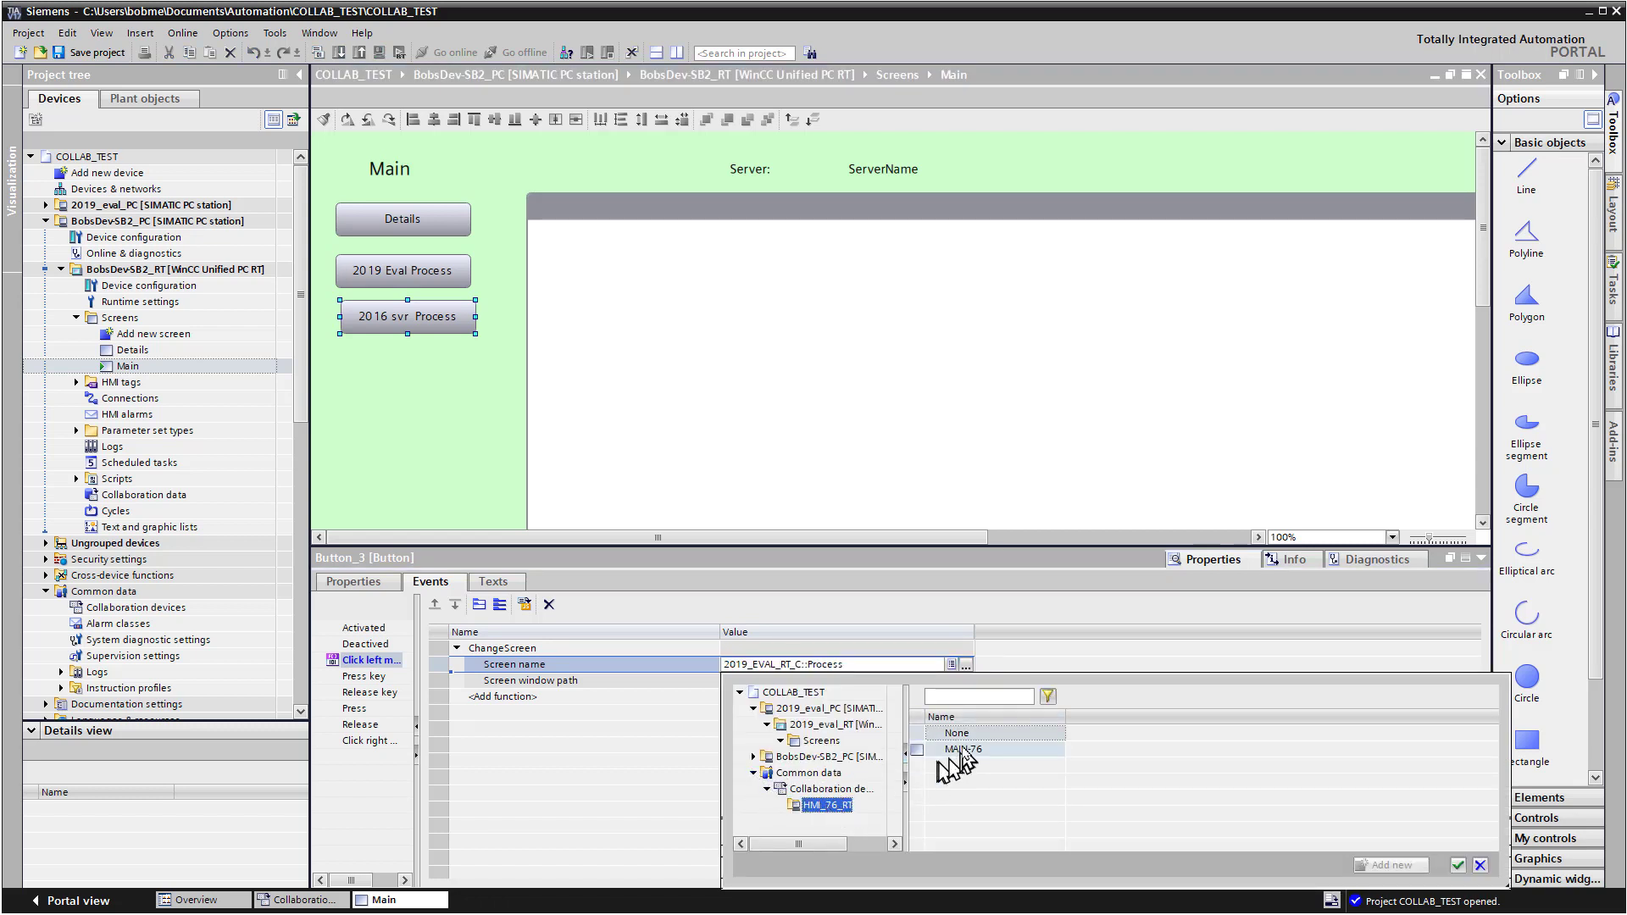
left_click(966, 751)
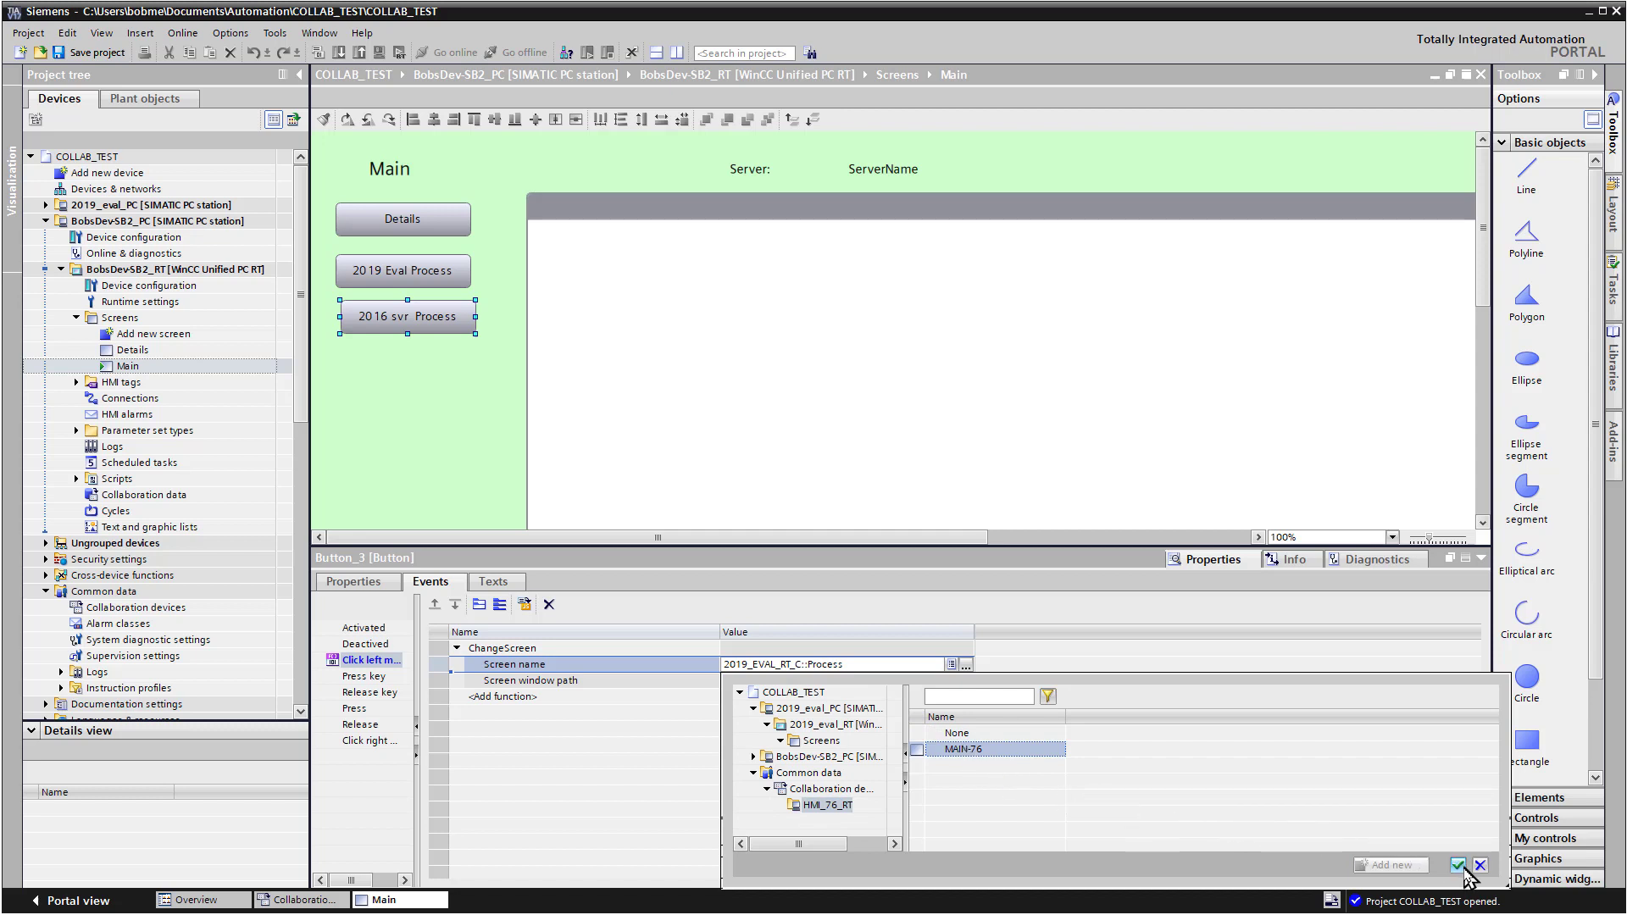
left_click(1458, 865)
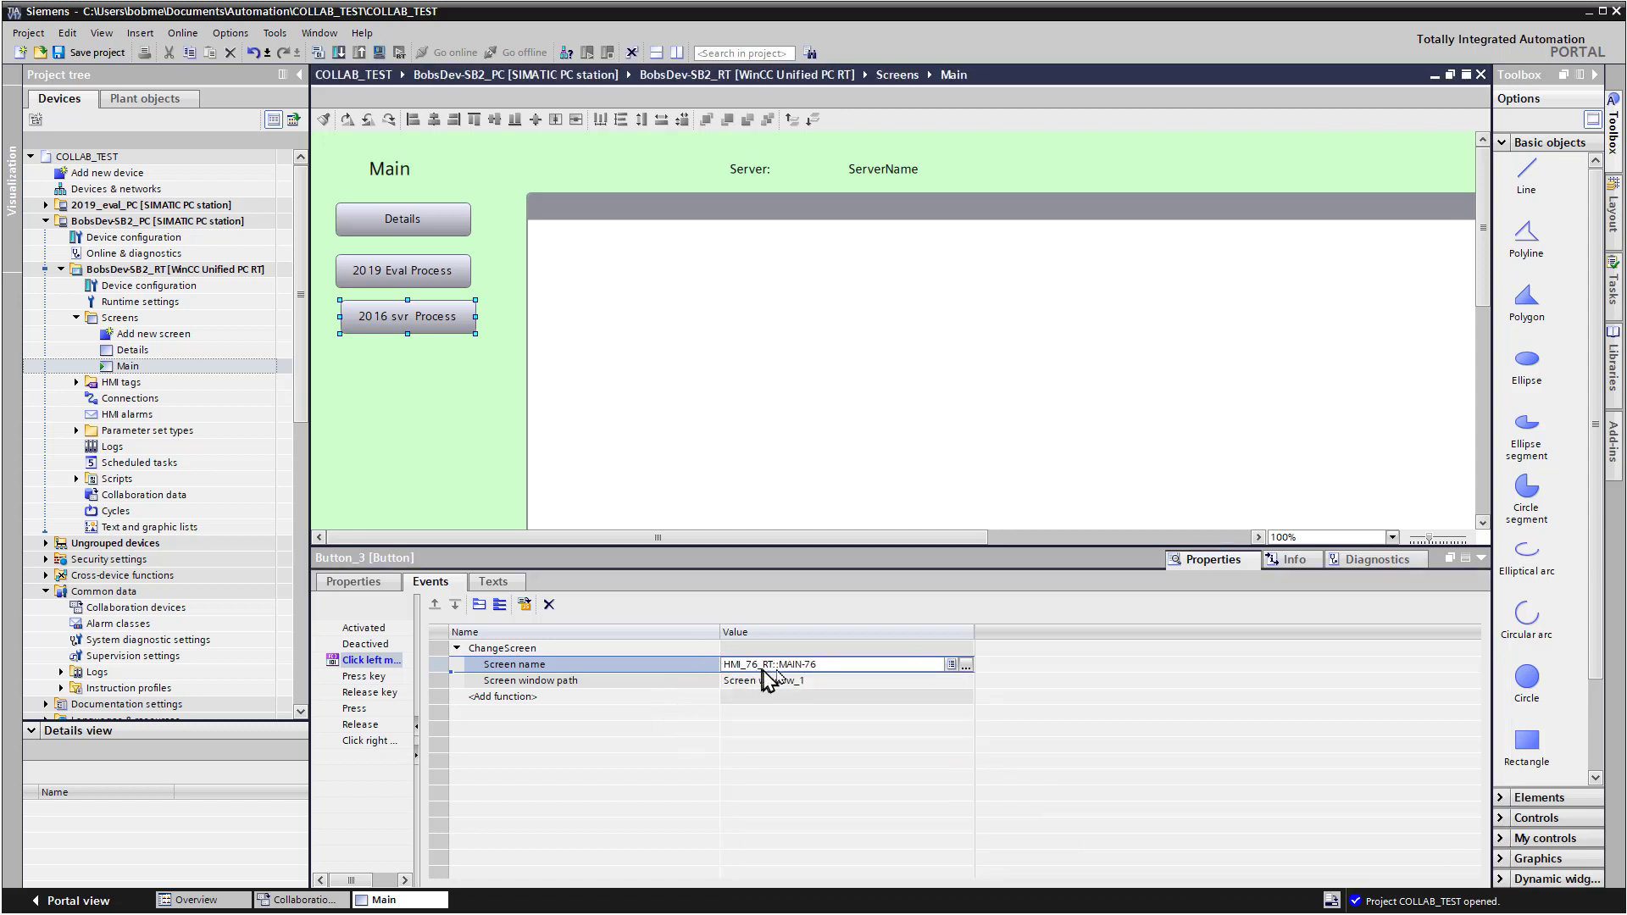